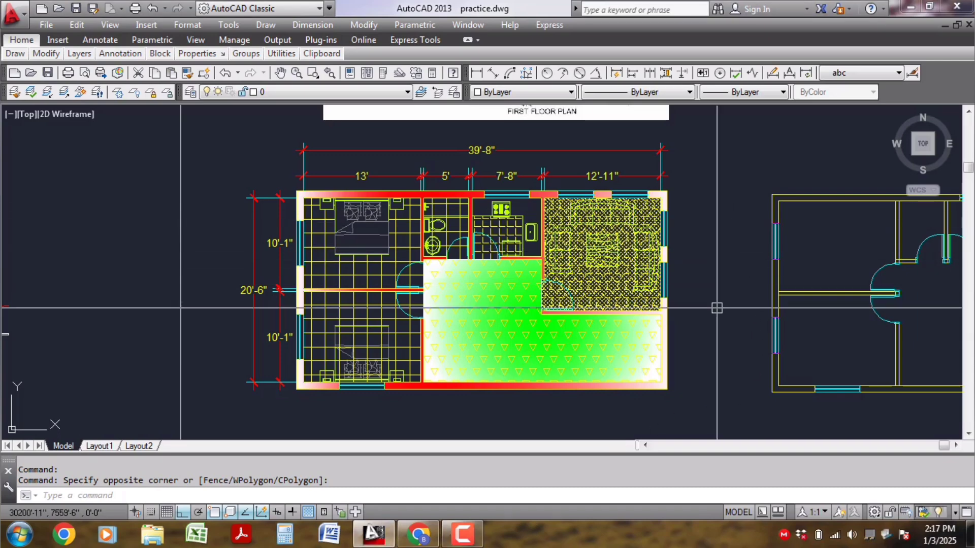
# - Examine the gradient wall hatch and the room floor hatches across the dimensioned first floor plan
pyautogui.scroll(-1, 687, 296)
pyautogui.moveTo(739, 332)
pyautogui.mouseDown(button='middle')
pyautogui.moveTo(669, 337)
pyautogui.moveTo(734, 344)
pyautogui.mouseUp(button='middle')
pyautogui.scroll(1, 669, 335)
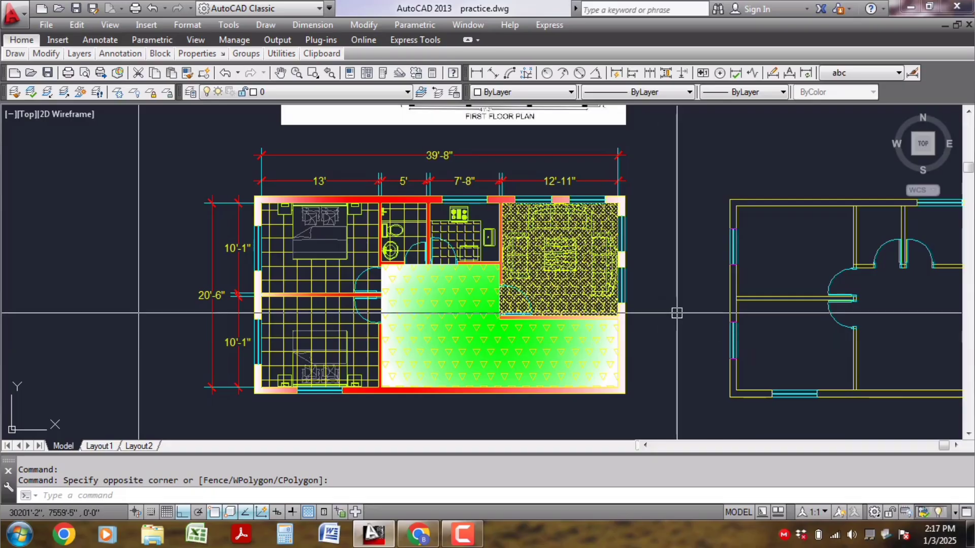
pyautogui.scroll(1, 693, 343)
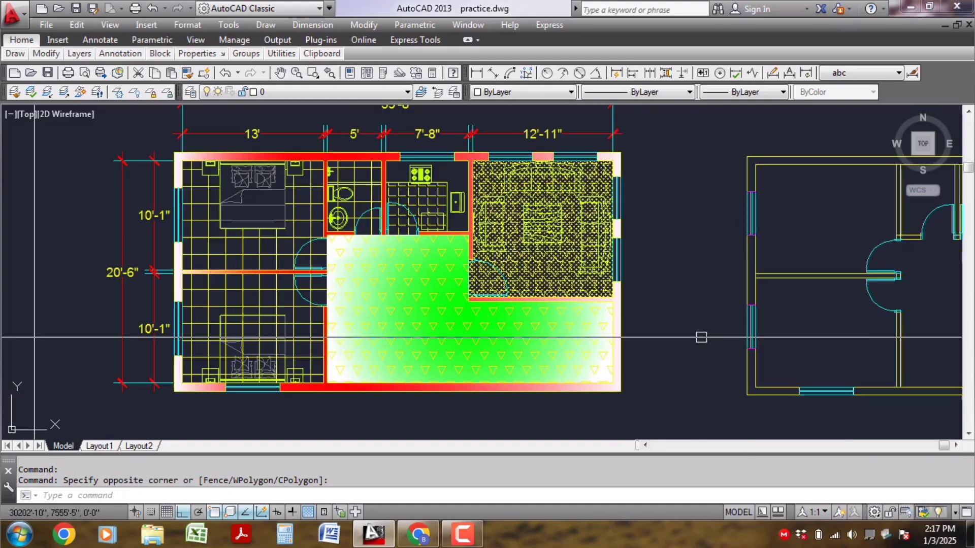
pyautogui.scroll(1, 701, 337)
pyautogui.moveTo(133, 250); pyautogui.dragTo(231, 263, button='middle')
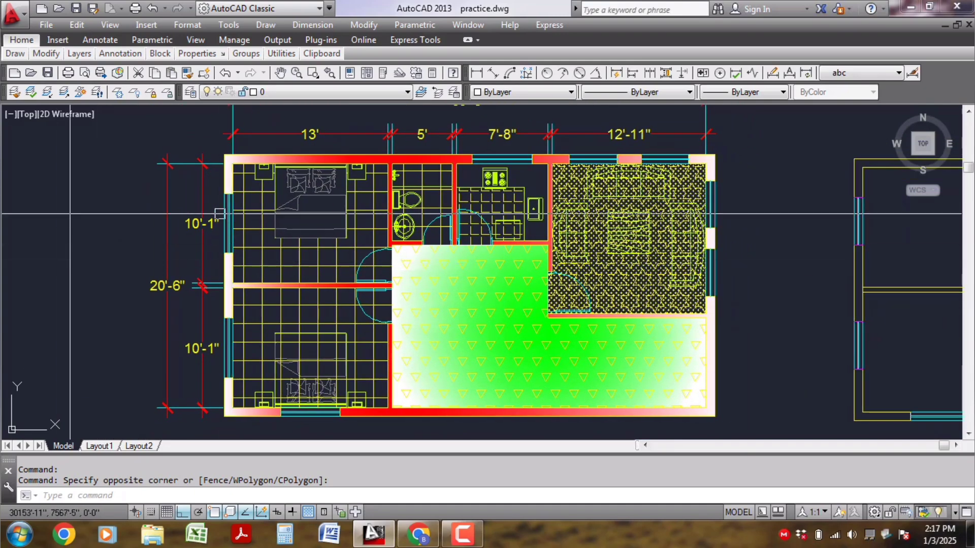
pyautogui.scroll(4, 265, 156)
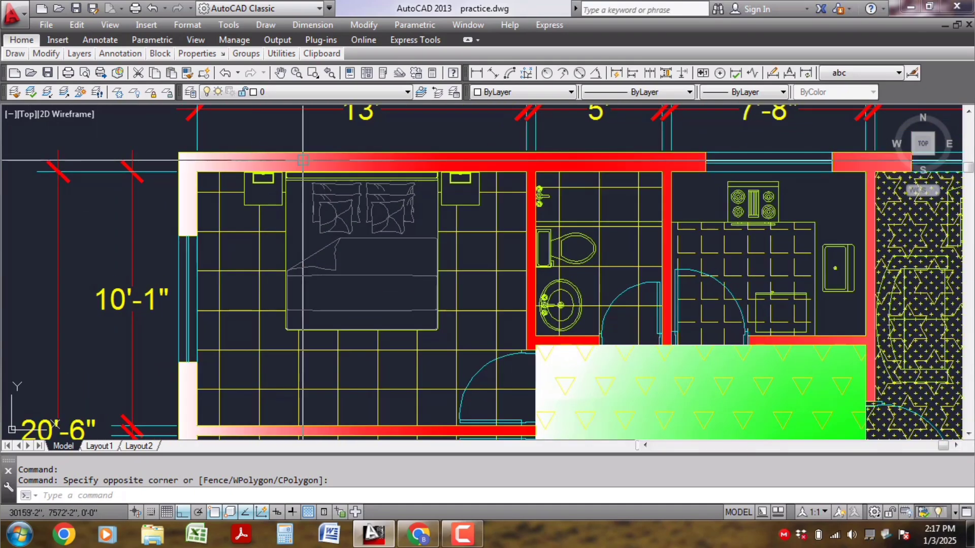
pyautogui.click(303, 160)
pyautogui.press('Escape')
pyautogui.scroll(-1, 396, 173)
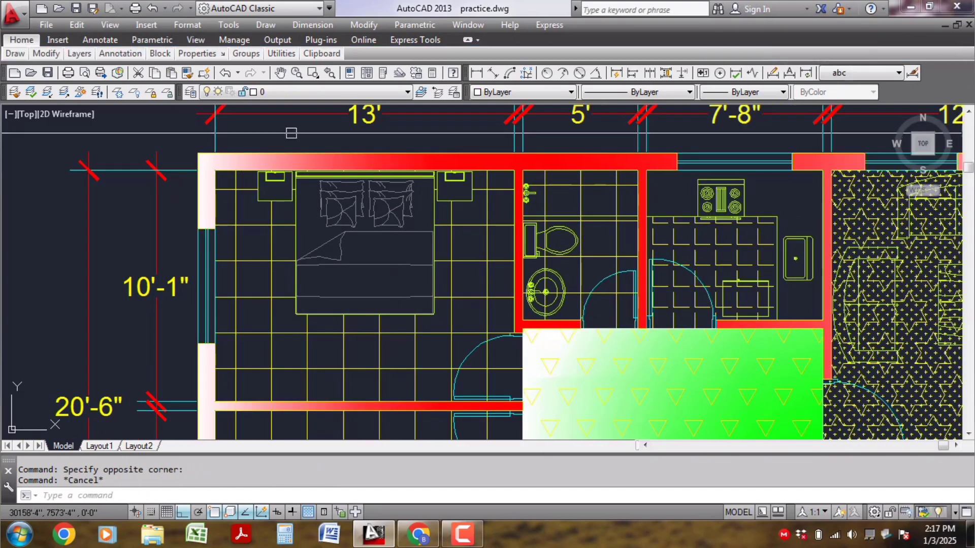
pyautogui.scroll(-1, 233, 186)
pyautogui.scroll(-2, 508, 201)
pyautogui.moveTo(482, 226)
pyautogui.mouseDown(button='middle')
pyautogui.moveTo(399, 209)
pyautogui.moveTo(452, 264)
pyautogui.mouseUp(button='middle')
pyautogui.click(879, 31)
pyautogui.scroll(1, 453, 264)
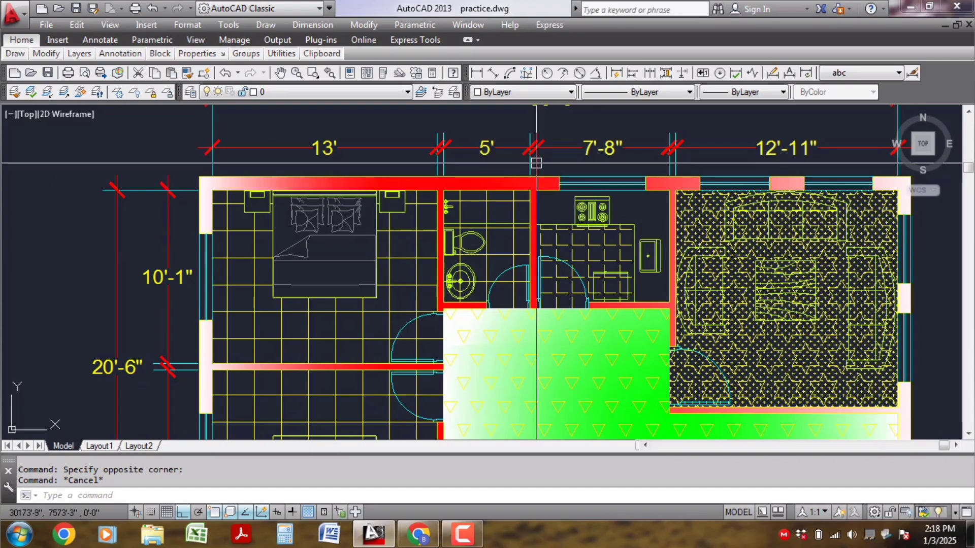
pyautogui.scroll(3, 475, 178)
pyautogui.scroll(-2, 131, 190)
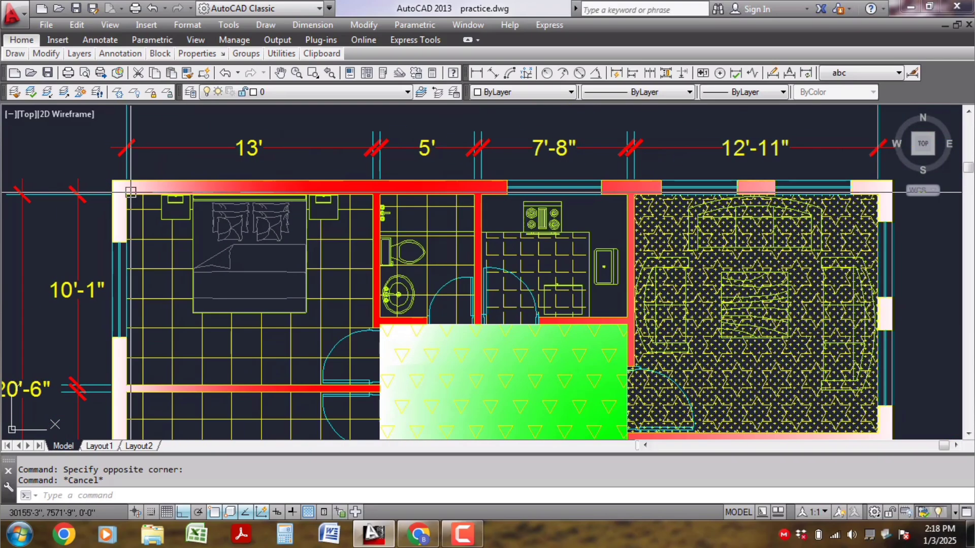
pyautogui.moveTo(912, 350); pyautogui.dragTo(909, 246, button='middle')
pyautogui.scroll(-3, 909, 246)
pyautogui.scroll(5, 530, 121)
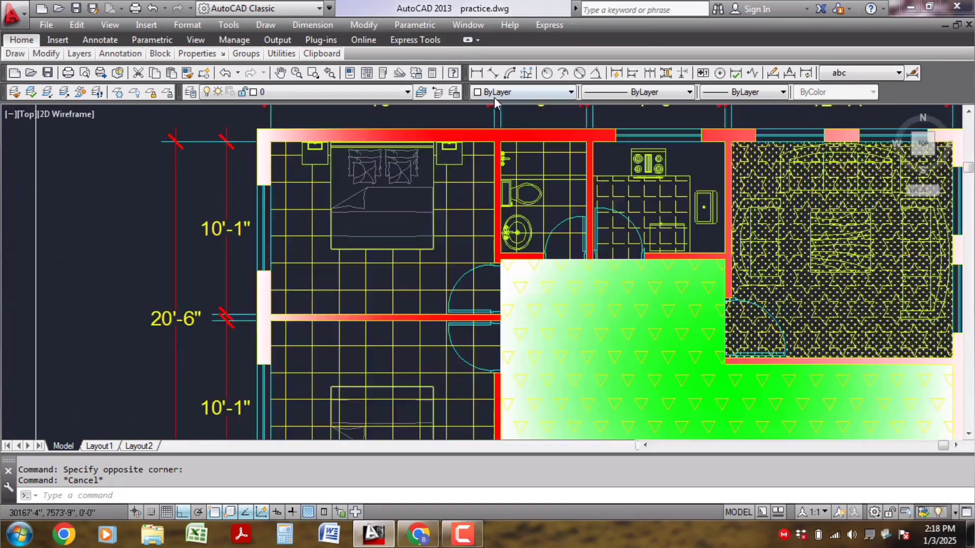
pyautogui.moveTo(543, 168); pyautogui.dragTo(509, 184, button='middle')
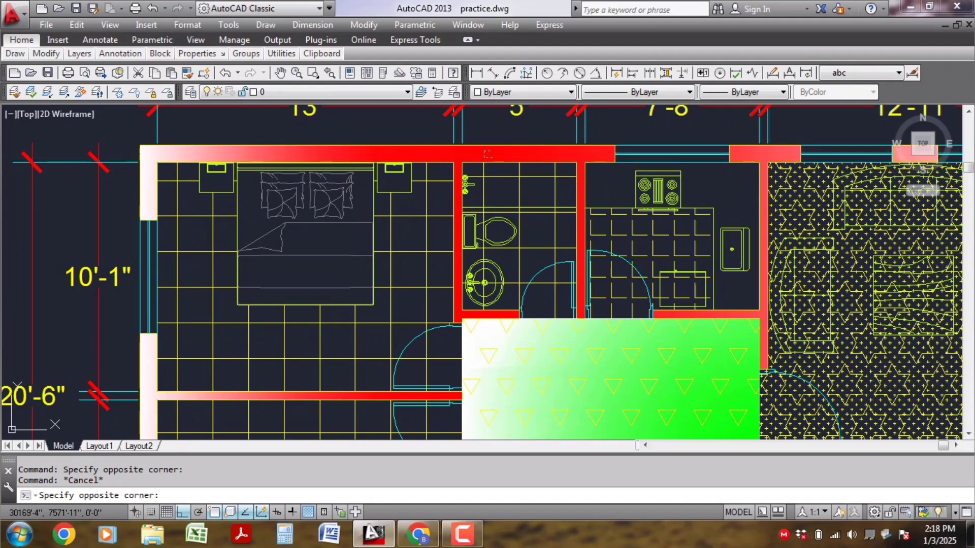
# - Erase the red gradient wall hatch from the floor plan and undo the deletion
pyautogui.click(488, 154)
pyautogui.scroll(-4, 304, 176)
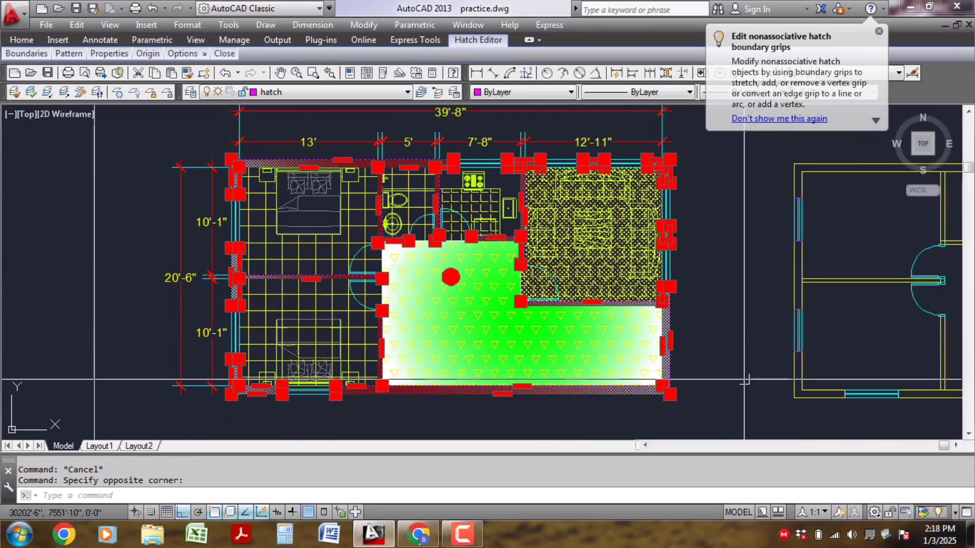
pyautogui.moveTo(744, 380); pyautogui.dragTo(756, 378, button='middle')
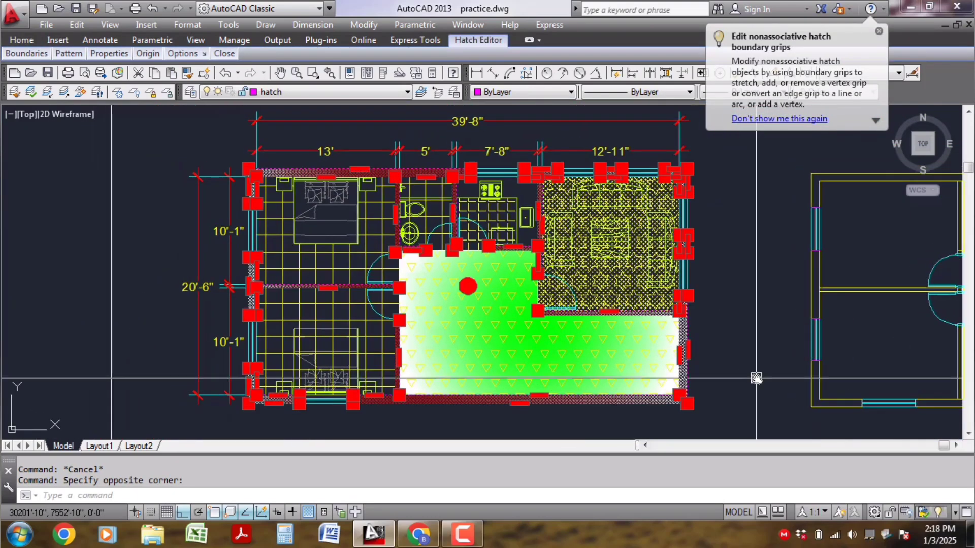
pyautogui.press('Delete')
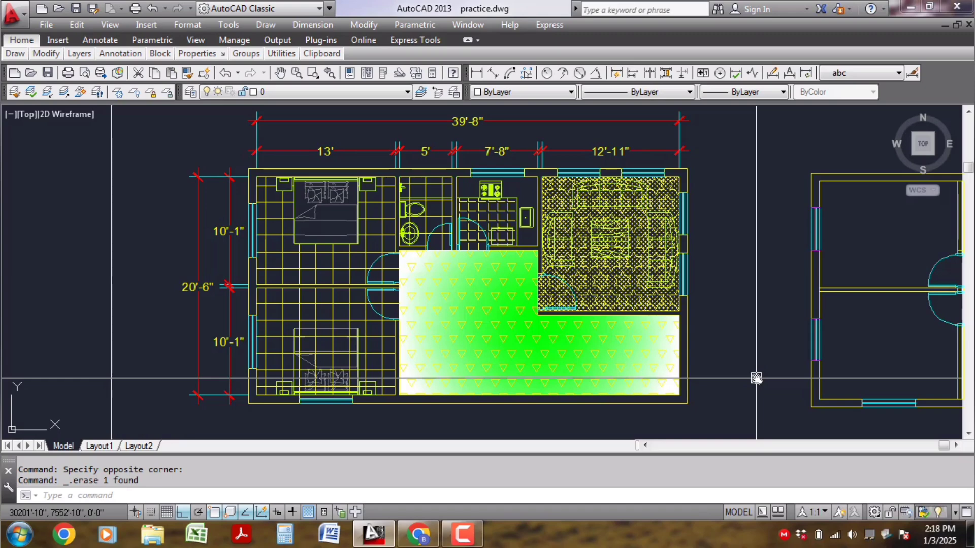
pyautogui.hotkey('ctrl', 'z')
# - Select the gradient wall hatch above the upper bedroom to check its layer, and clear the selection
pyautogui.scroll(1, 249, 140)
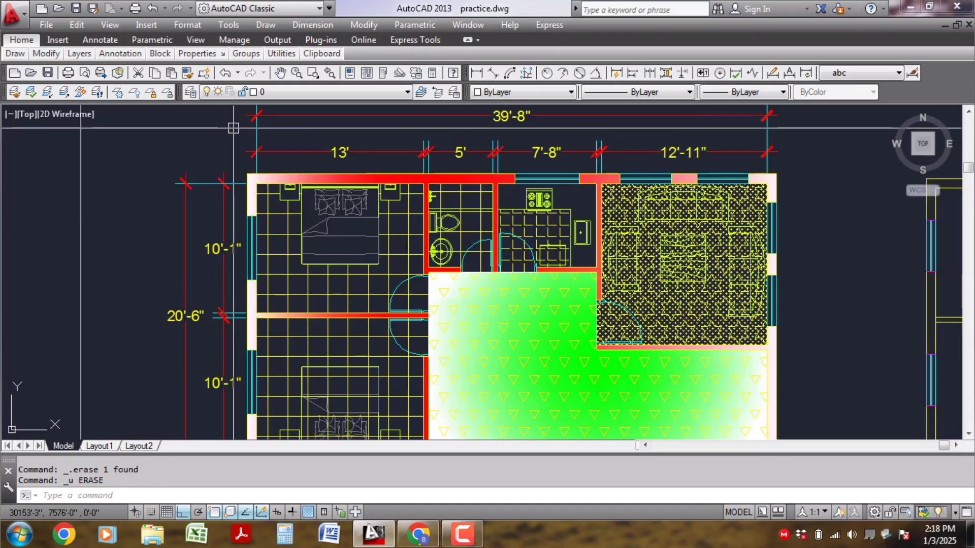
pyautogui.scroll(2, 335, 147)
pyautogui.scroll(1, 377, 191)
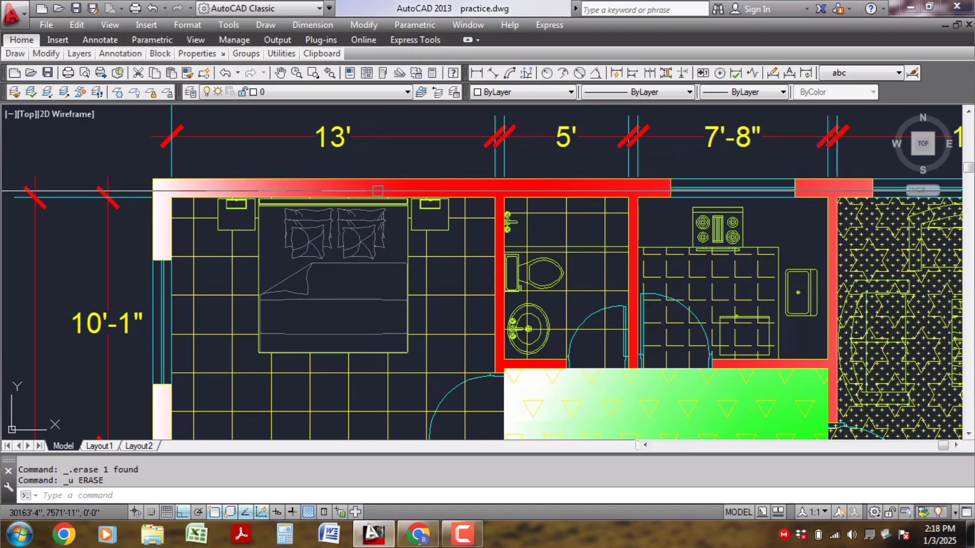
pyautogui.click(377, 191)
pyautogui.click(279, 137)
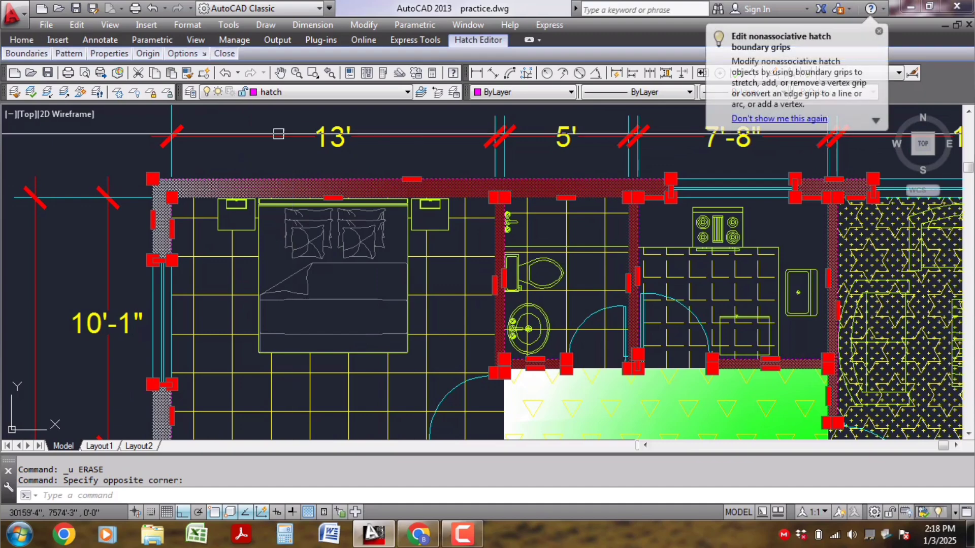
pyautogui.press('Escape')
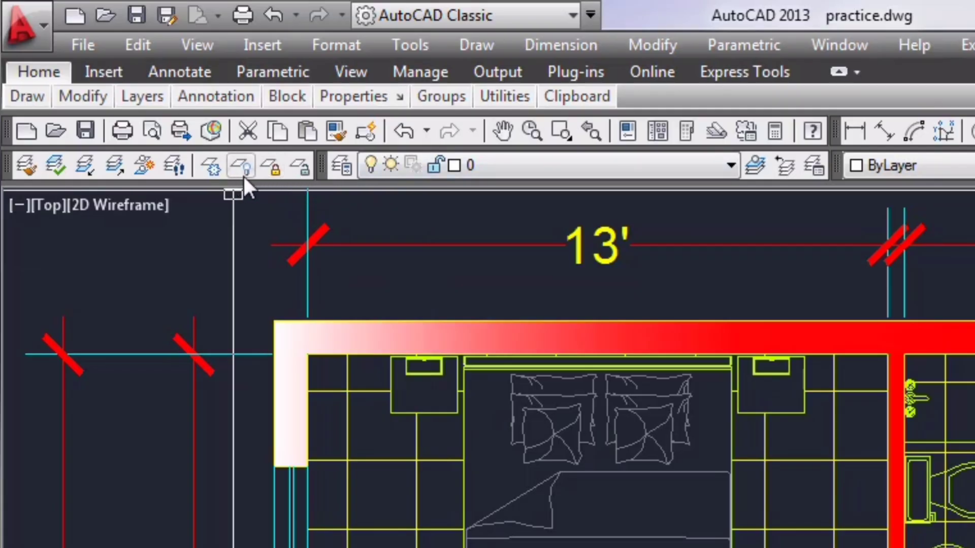
# - Turn off the hatch layer with LAYOFF by picking the gradient wall hatch, and end the command
pyautogui.click(247, 171)
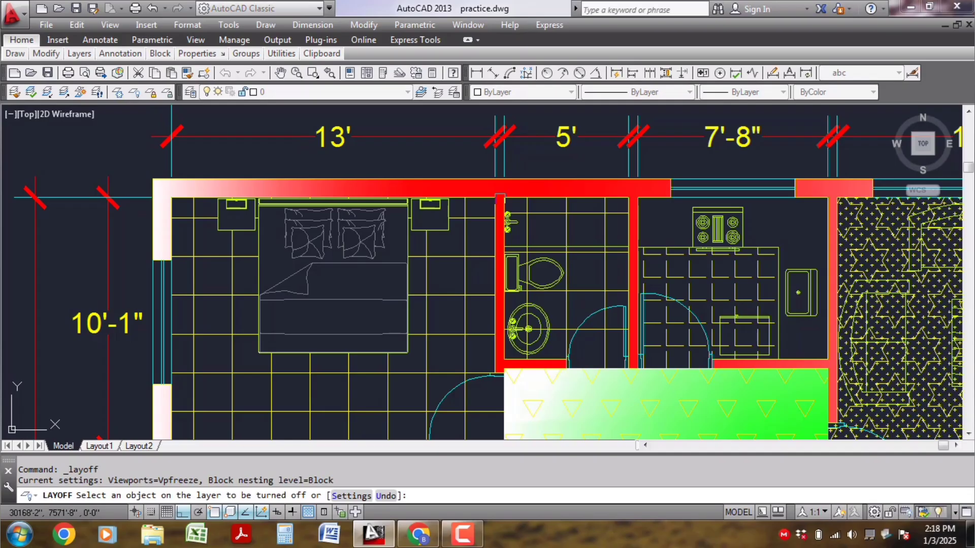
pyautogui.click(925, 335)
pyautogui.scroll(-2, 313, 190)
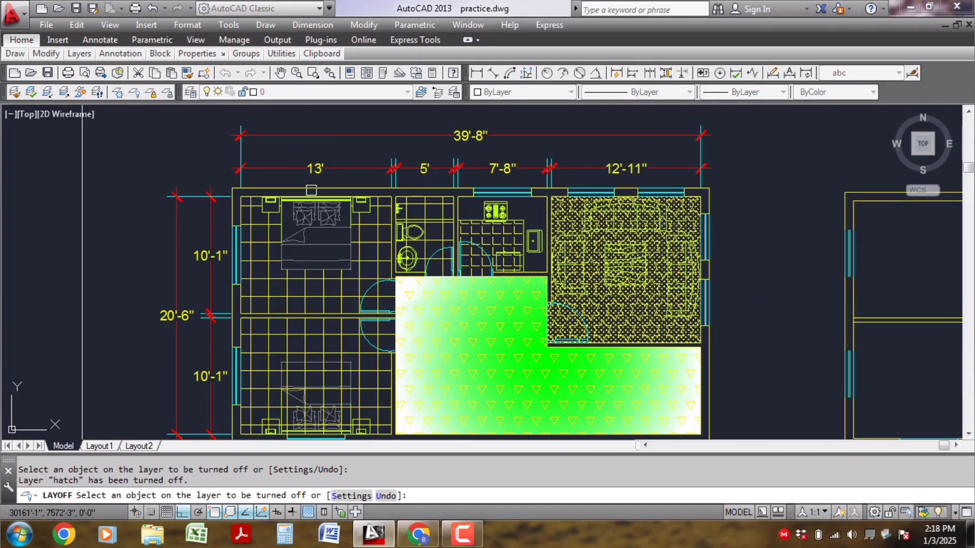
pyautogui.scroll(1, 546, 434)
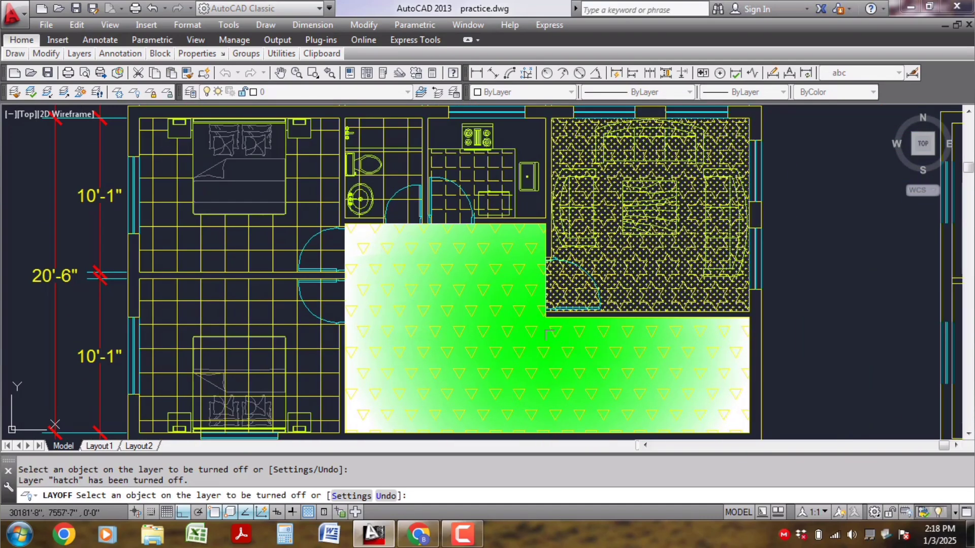
pyautogui.press('Escape')
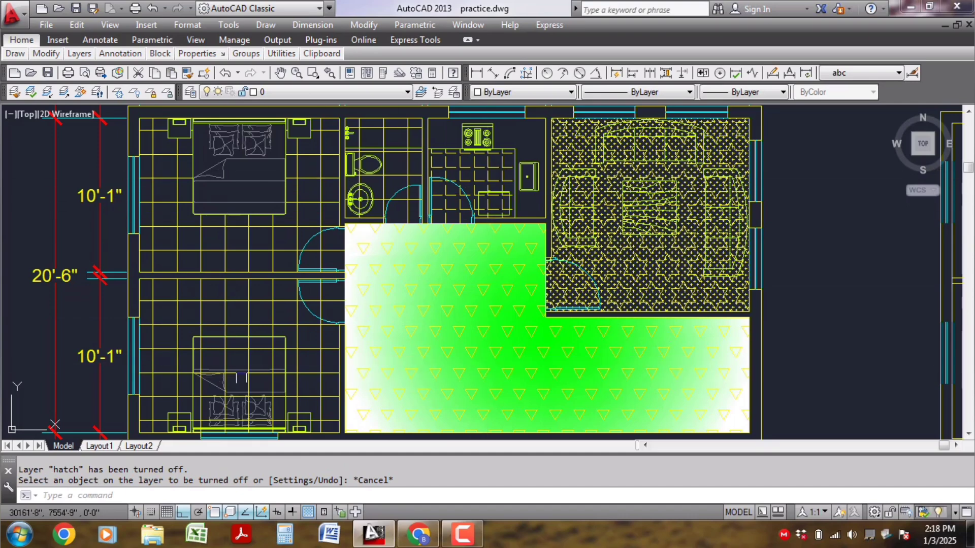
# - Select the lower bedroom's floor hatch and the hall's floor hatch to check their layer, clearing each selection
pyautogui.click(325, 368)
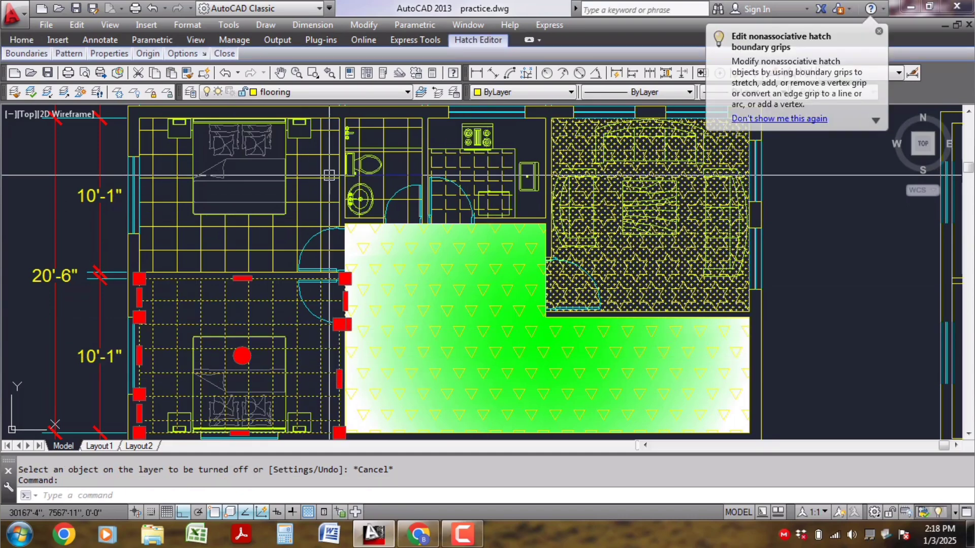
pyautogui.press('Escape')
pyautogui.scroll(1, 536, 325)
pyautogui.click(480, 363)
pyautogui.press('Escape')
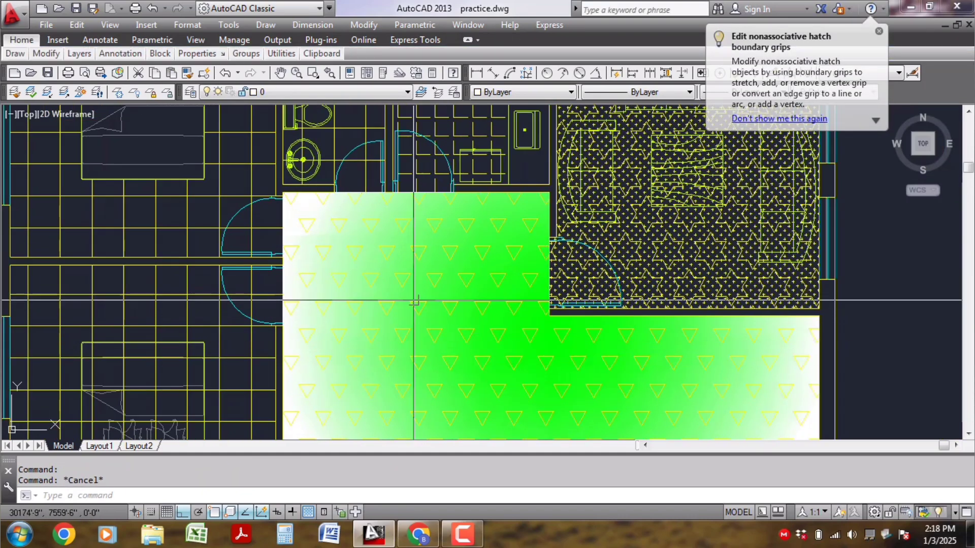
pyautogui.scroll(-2, 413, 301)
pyautogui.scroll(-1, 447, 333)
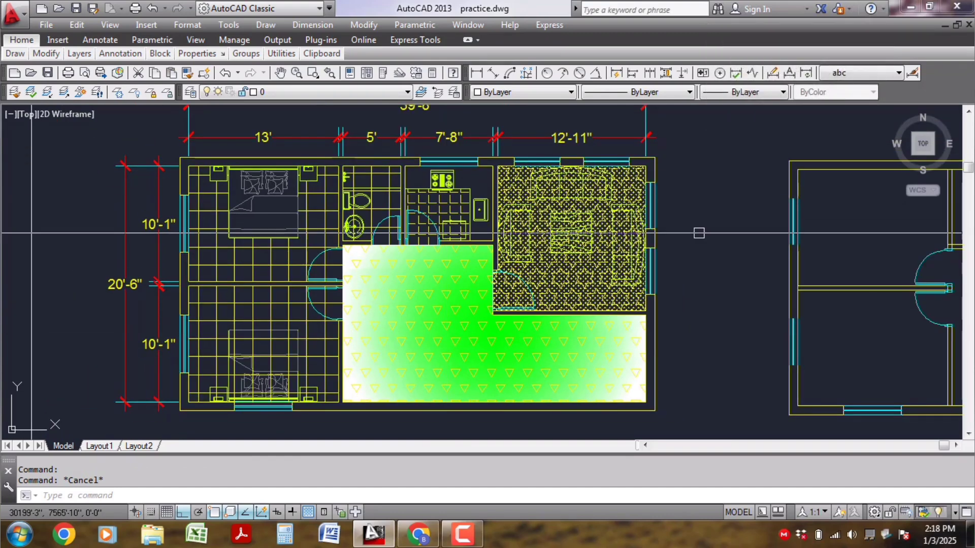
# - Turn the hatch layer back on
pyautogui.click(284, 93)
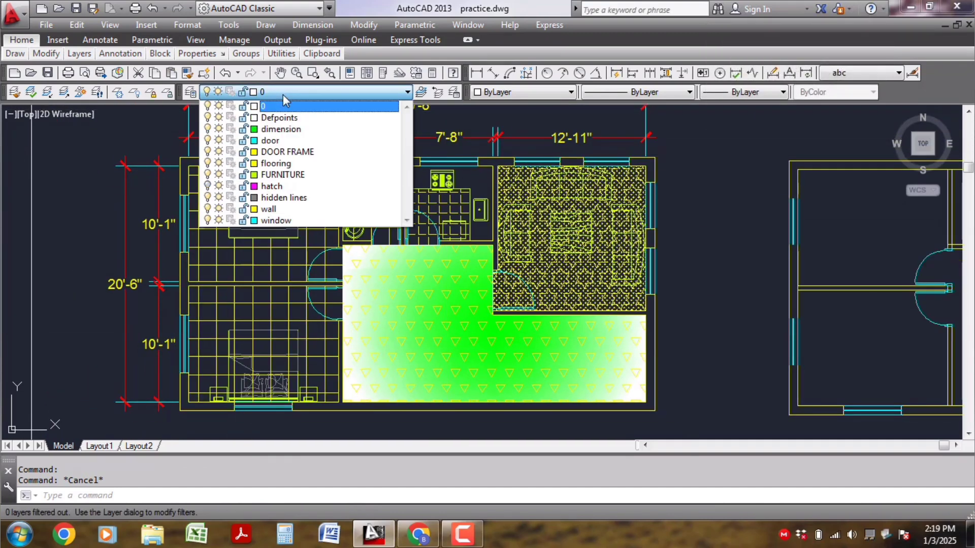
pyautogui.click(209, 186)
pyautogui.click(699, 330)
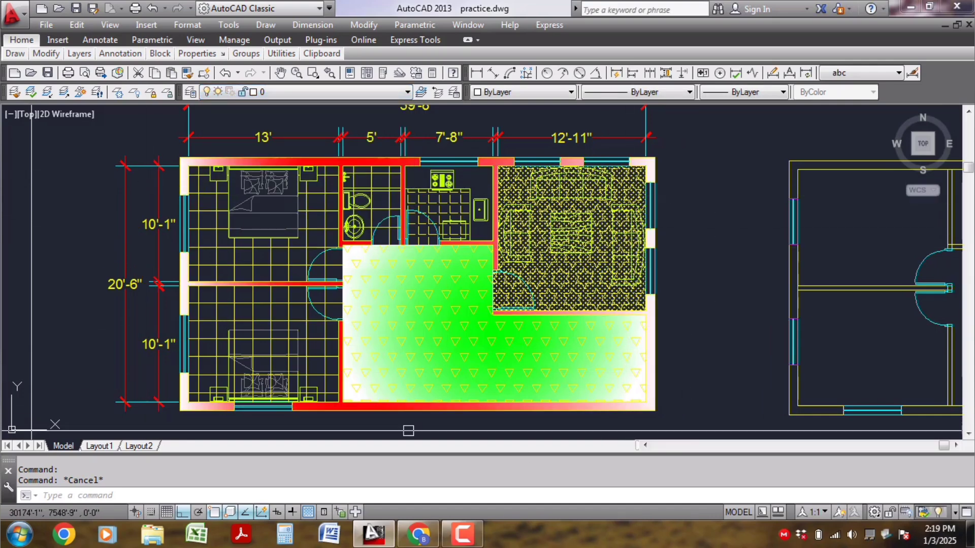
# - Examine the wall hatch along the outer walls and the floor hatches of the bedrooms, hall and furnished room
pyautogui.scroll(1, 270, 138)
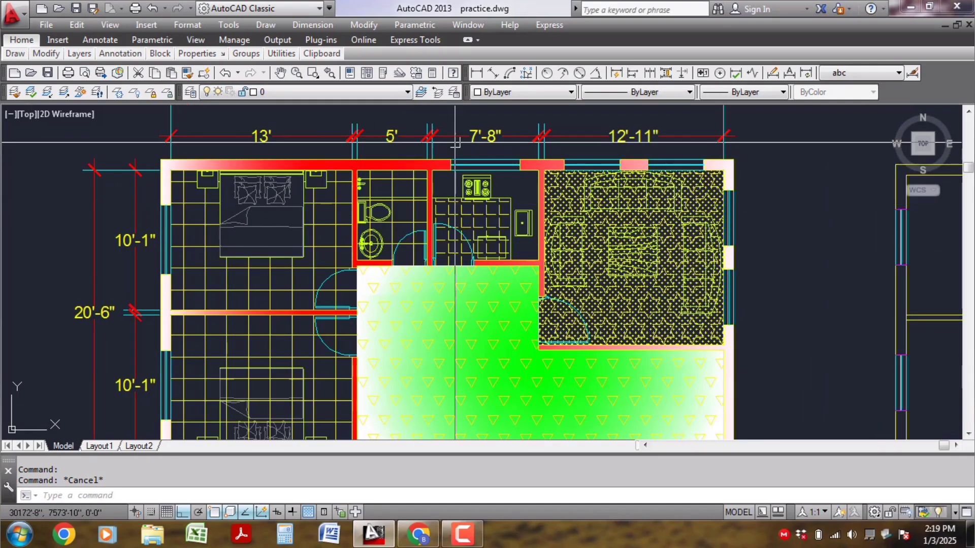
pyautogui.moveTo(185, 412); pyautogui.dragTo(204, 291, button='middle')
pyautogui.moveTo(614, 361)
pyautogui.mouseDown(button='middle')
pyautogui.moveTo(503, 377)
pyautogui.moveTo(492, 395)
pyautogui.mouseUp(button='middle')
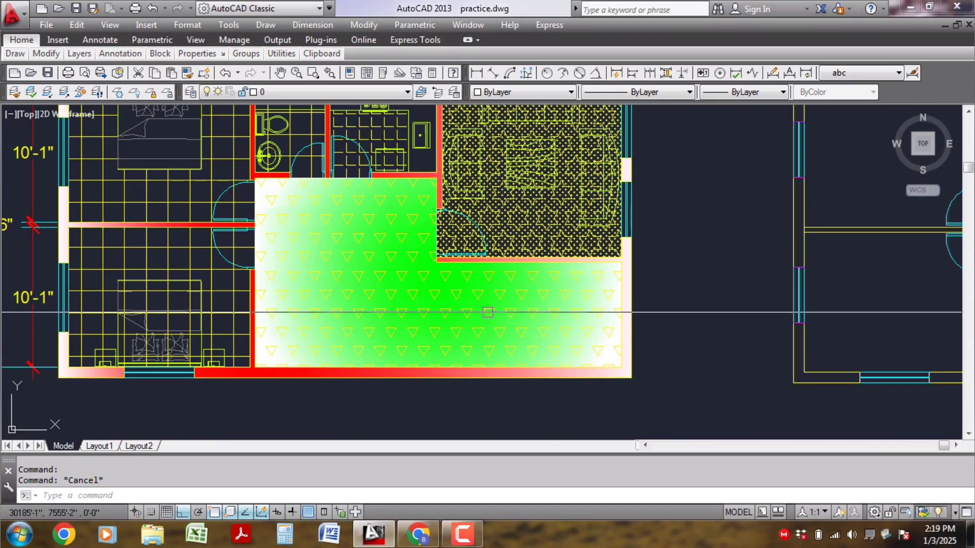
pyautogui.scroll(-1, 548, 368)
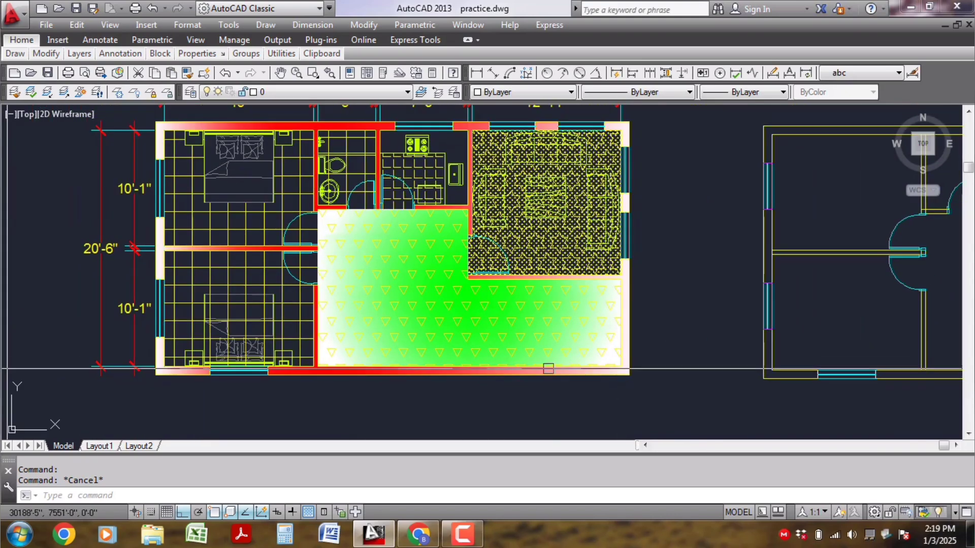
pyautogui.moveTo(338, 364)
pyautogui.mouseDown(button='middle')
pyautogui.moveTo(370, 379)
pyautogui.moveTo(385, 373)
pyautogui.mouseUp(button='middle')
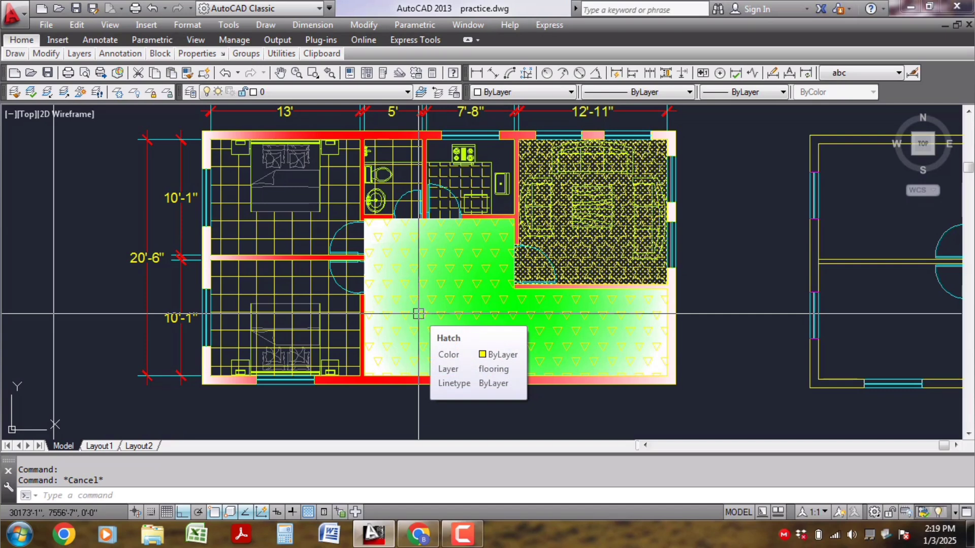
pyautogui.moveTo(314, 260); pyautogui.dragTo(302, 286, button='middle')
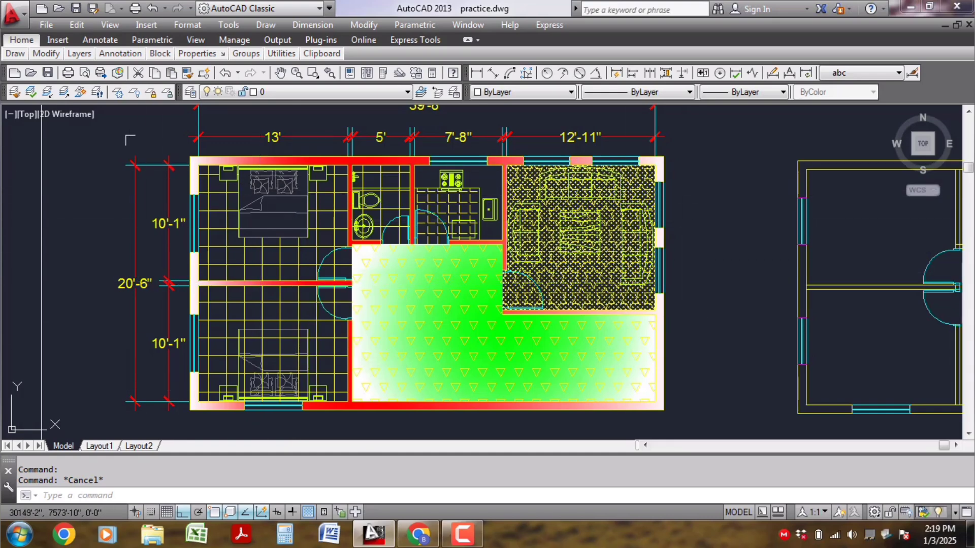
pyautogui.scroll(5, 244, 232)
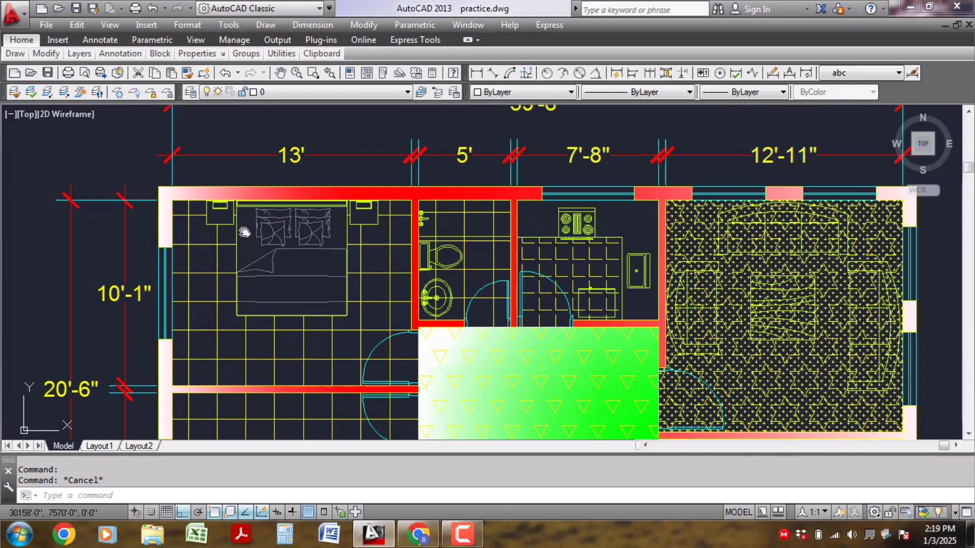
pyautogui.moveTo(244, 232); pyautogui.dragTo(281, 231, button='middle')
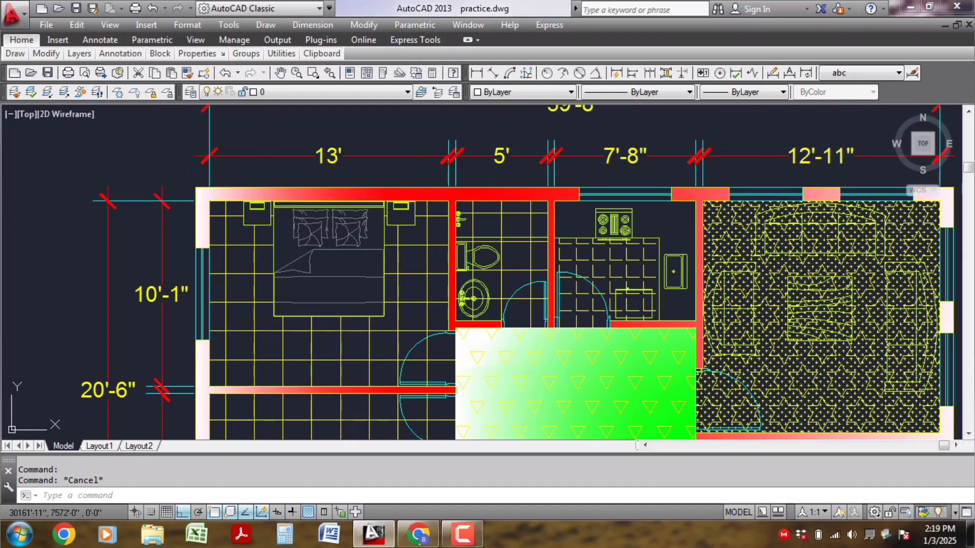
pyautogui.scroll(-2, 161, 277)
pyautogui.moveTo(161, 277); pyautogui.dragTo(155, 175, button='middle')
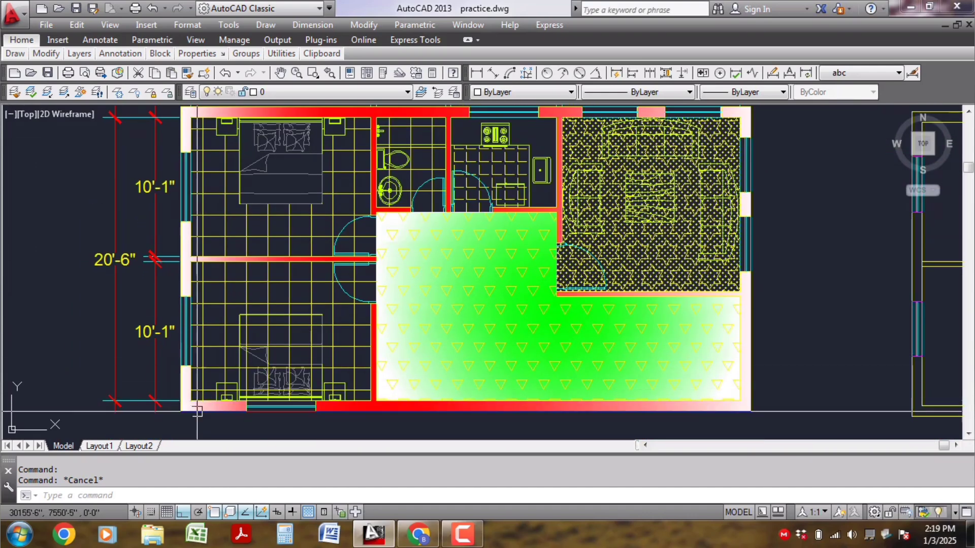
pyautogui.moveTo(347, 116); pyautogui.dragTo(345, 149, button='middle')
# - Open the gradient wall hatch with HATCHEDIT and set its one-color gradient to blue
pyautogui.scroll(2, 344, 149)
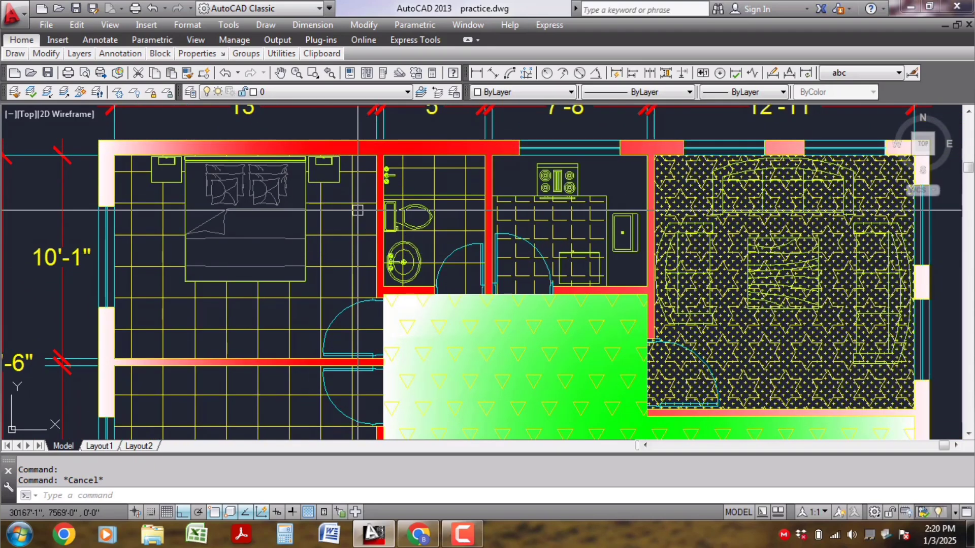
pyautogui.press('Return')
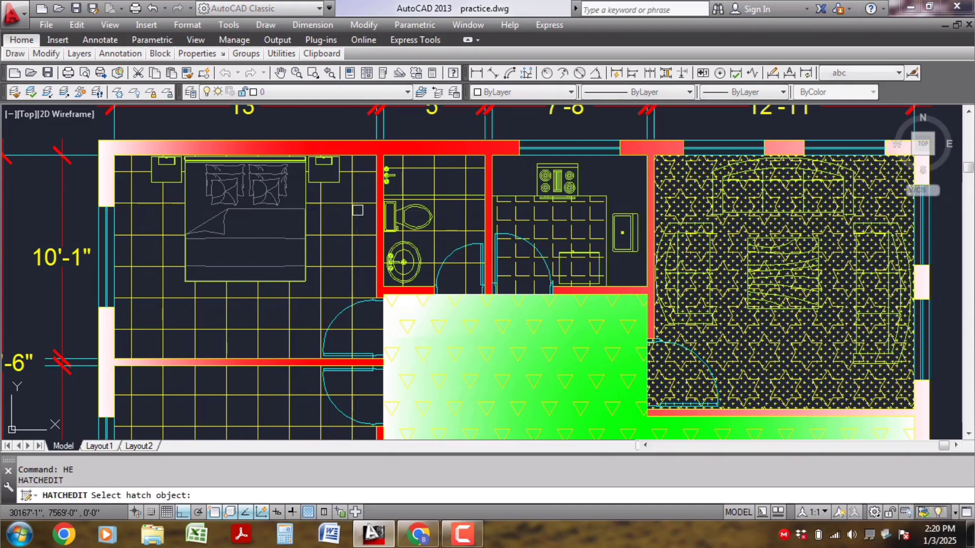
pyautogui.scroll(1, 348, 145)
pyautogui.click(547, 407)
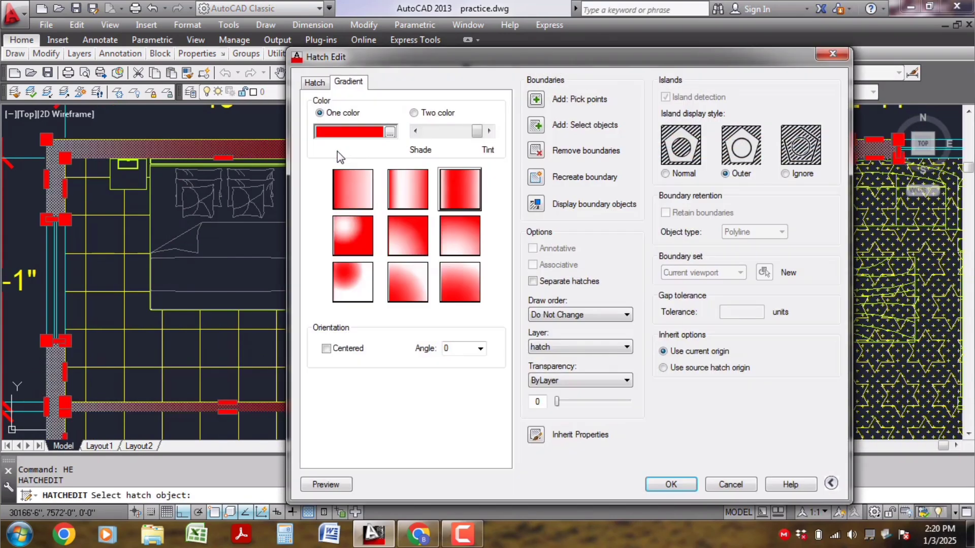
pyautogui.click(389, 133)
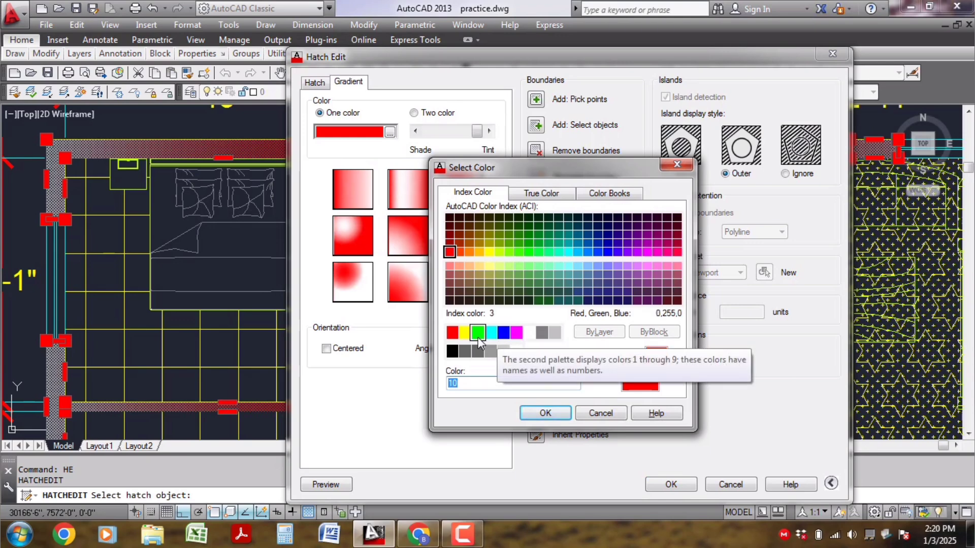
pyautogui.click(502, 334)
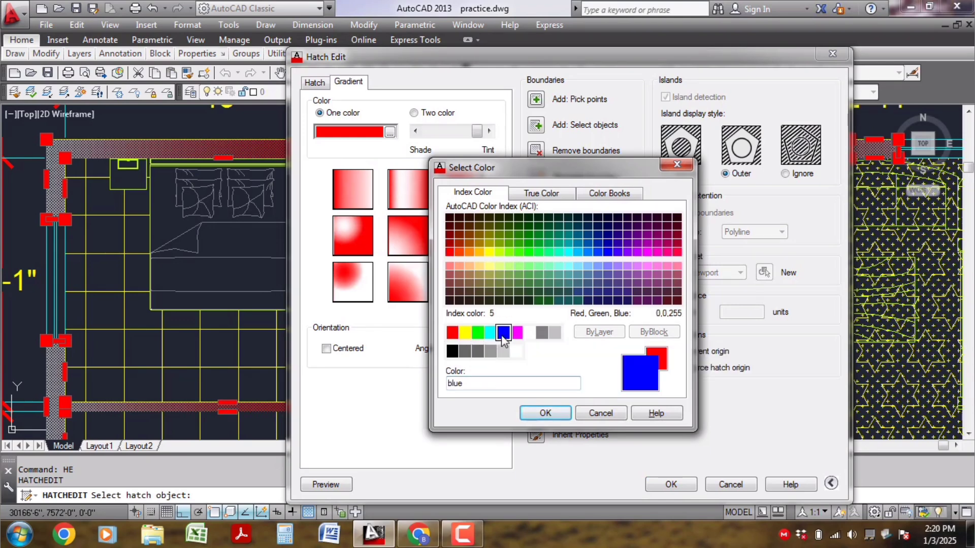
pyautogui.click(534, 416)
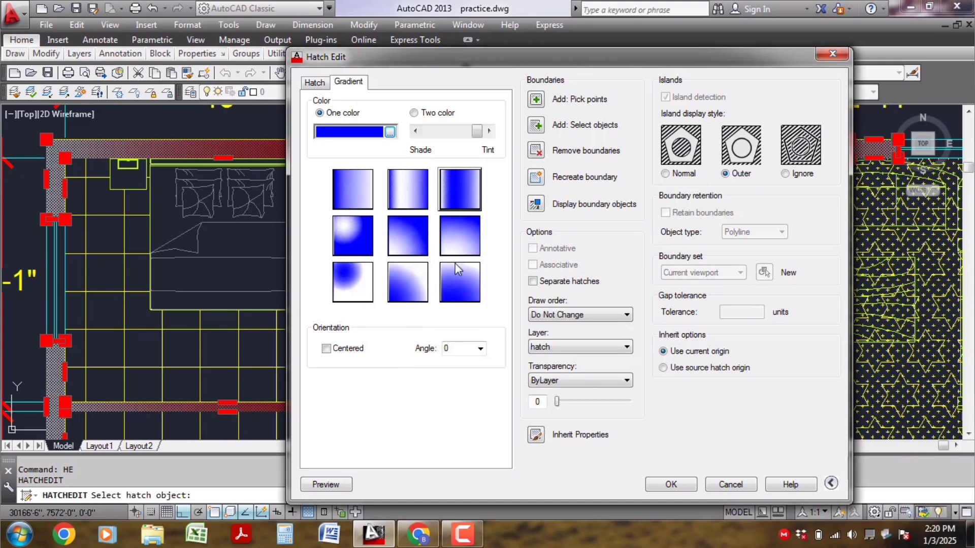
# - Give the wall gradient a centered orientation and the second gradient pattern, preview it on the plan and accept the hatch
pyautogui.click(340, 351)
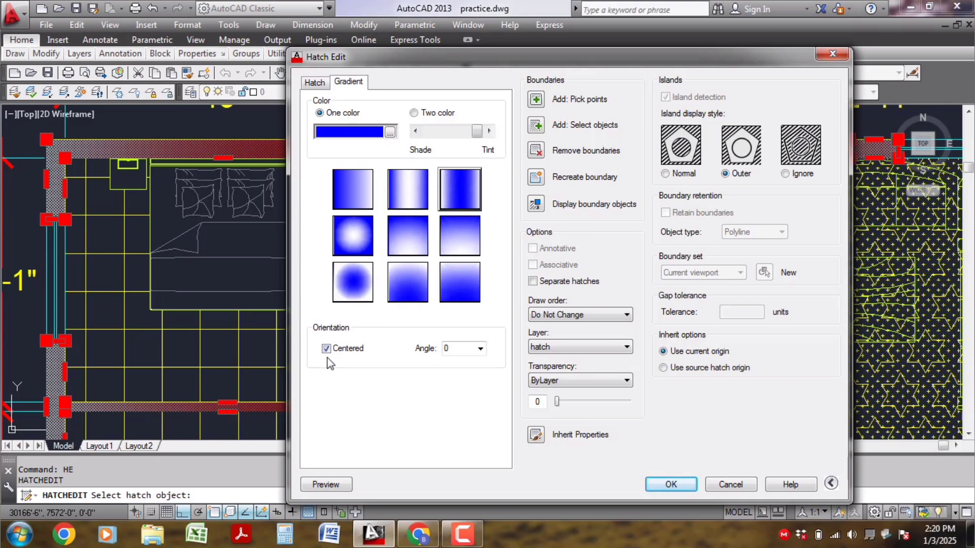
pyautogui.click(326, 349)
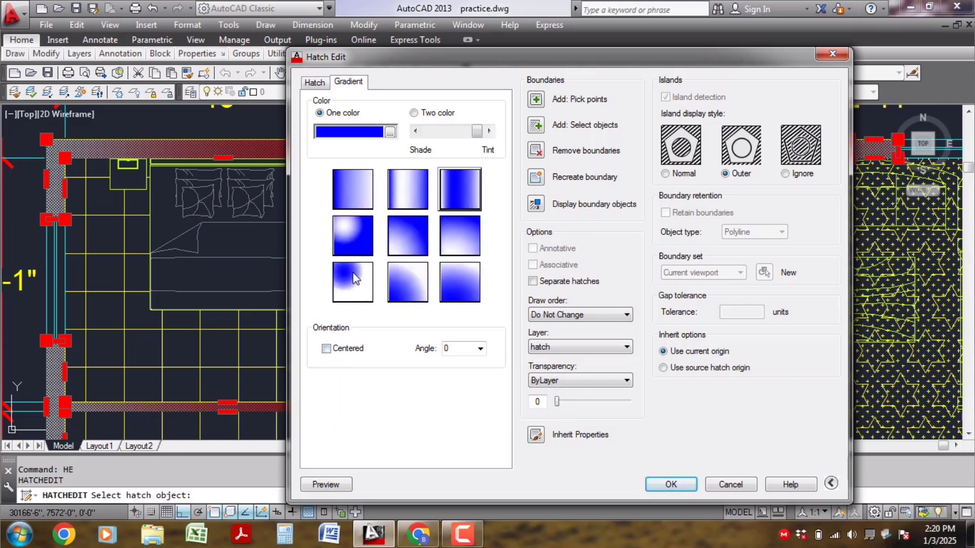
pyautogui.click(326, 350)
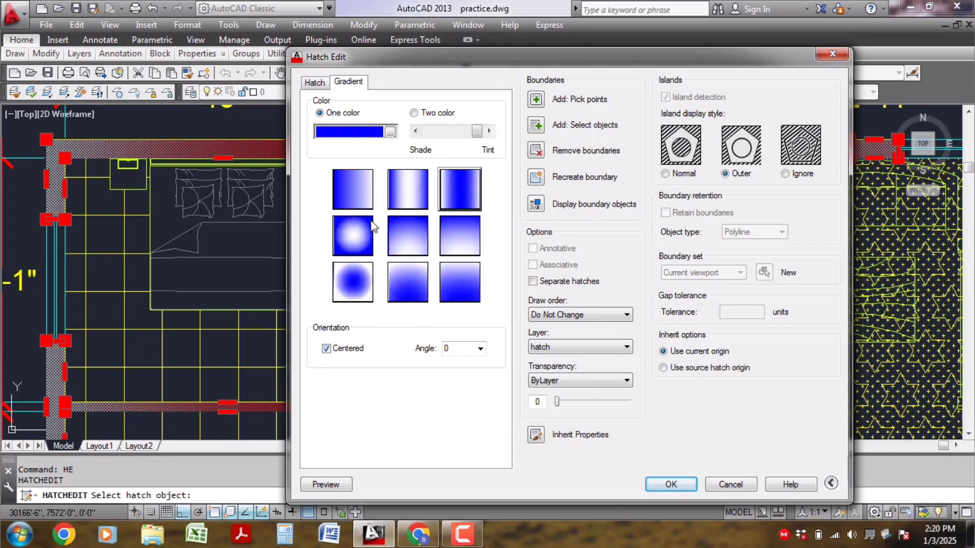
pyautogui.click(326, 484)
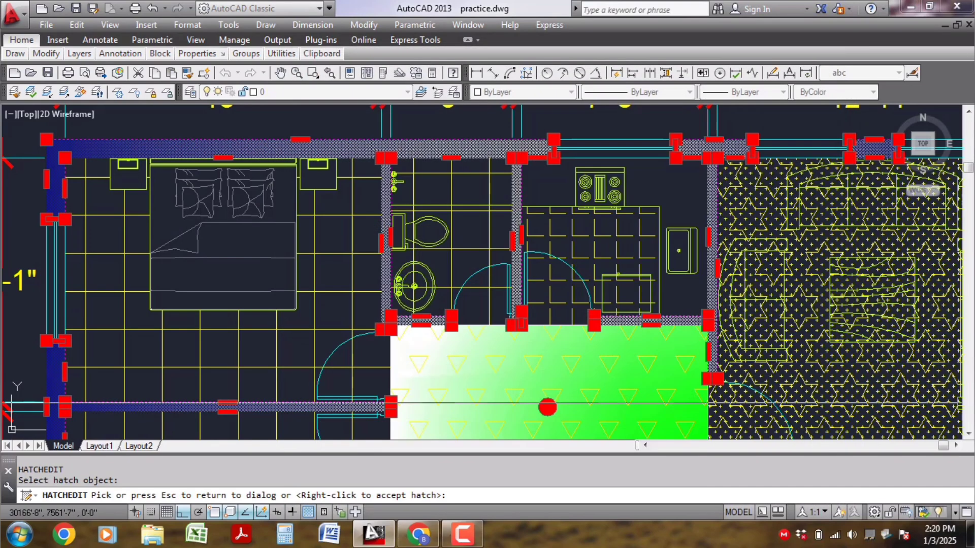
pyautogui.scroll(-3, 371, 243)
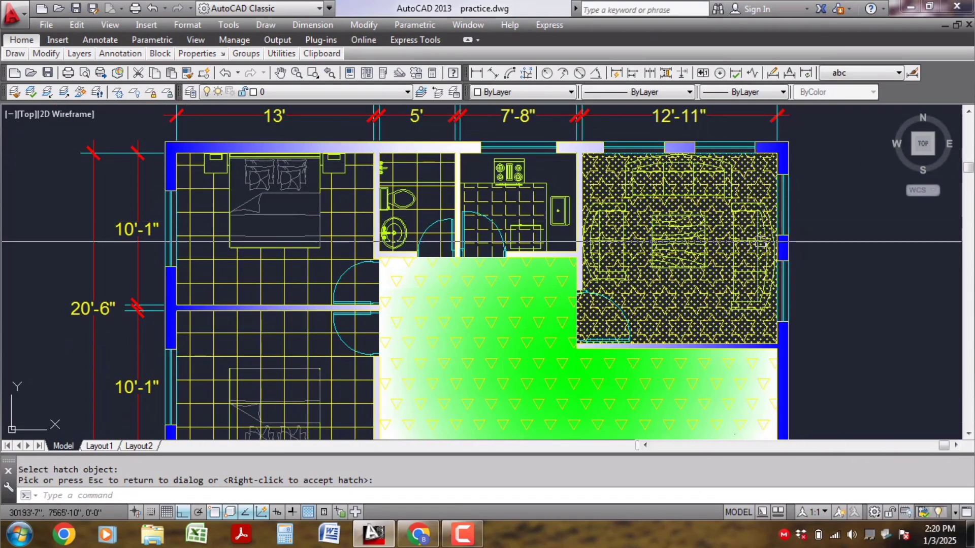
# - Edit the wall hatch again with HATCHEDIT, making it a two-color gradient with both colors blue
pyautogui.scroll(2, 253, 213)
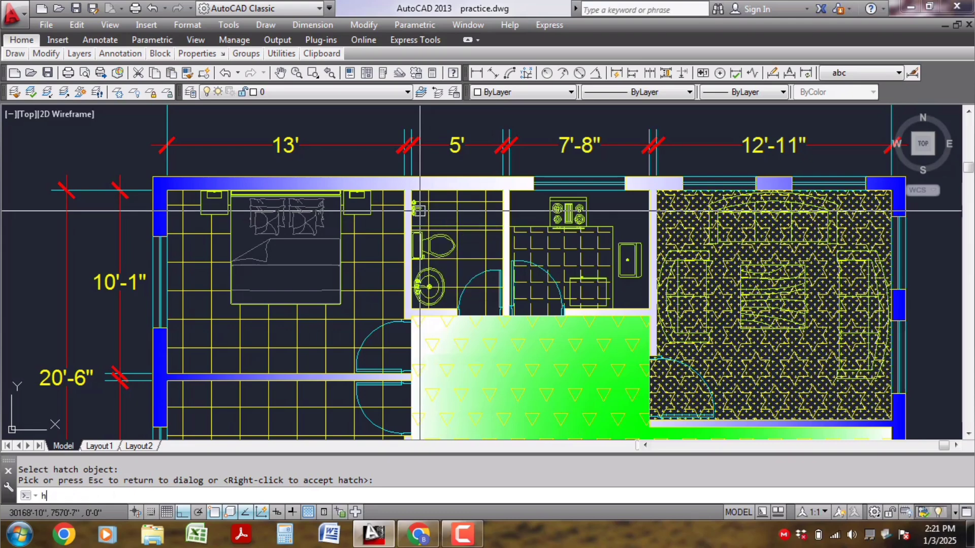
pyautogui.write('e')
pyautogui.press('Return')
pyautogui.scroll(2, 426, 183)
pyautogui.click(403, 184)
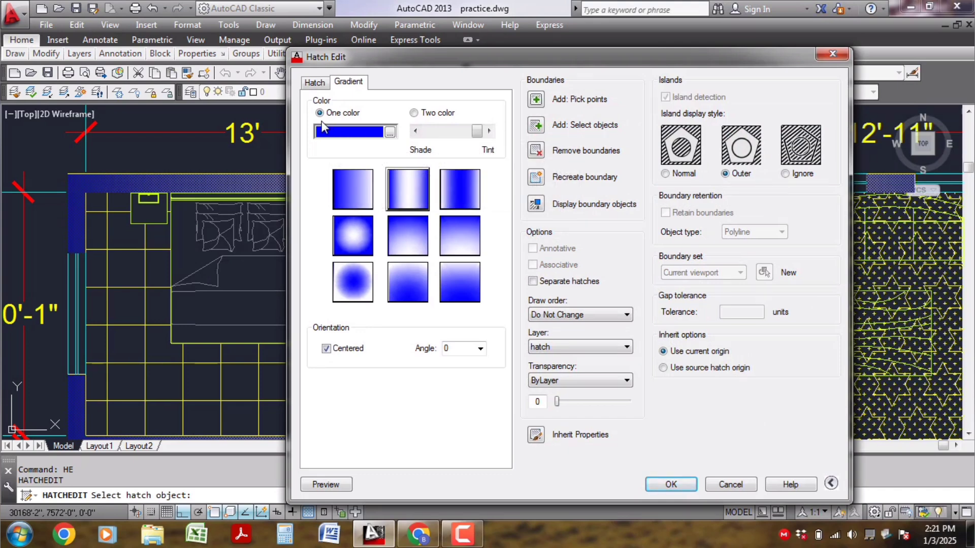
pyautogui.click(414, 113)
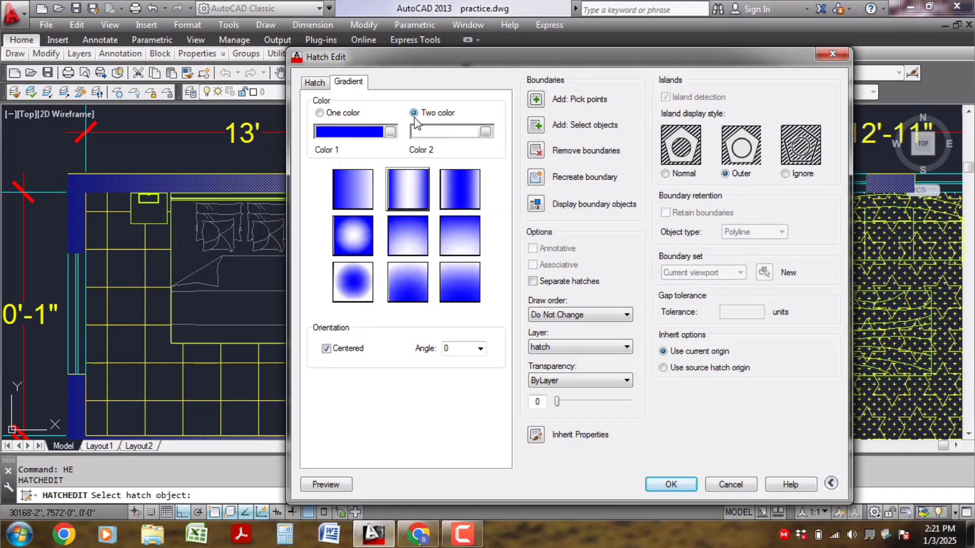
pyautogui.click(389, 133)
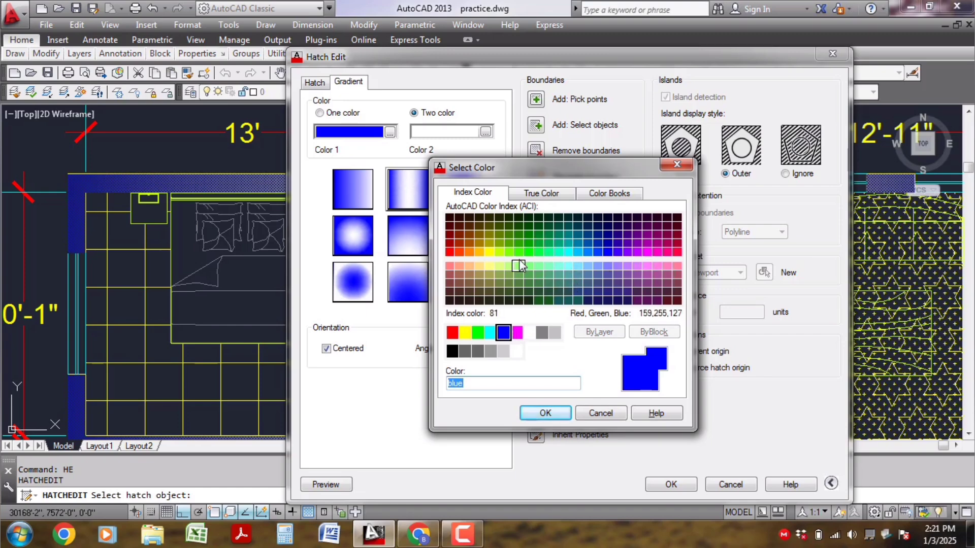
pyautogui.click(550, 414)
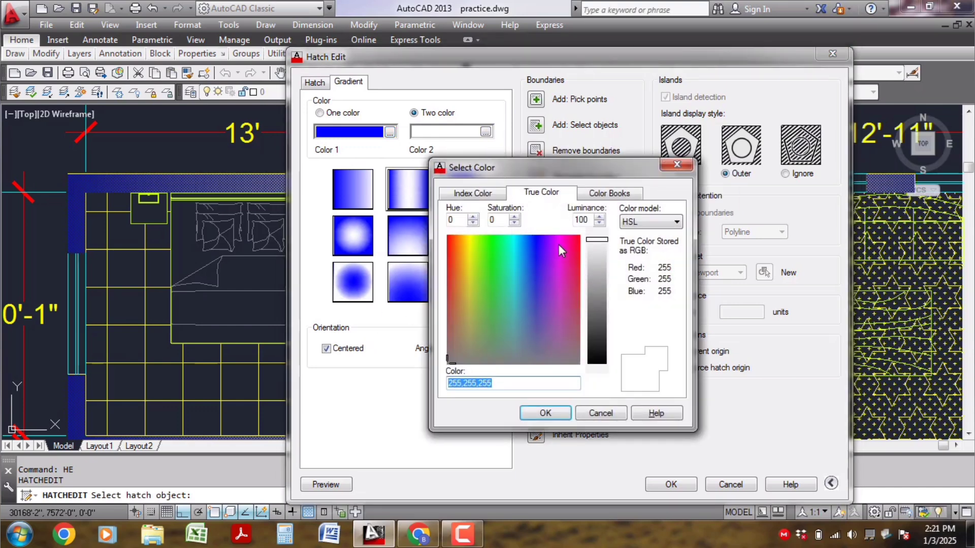
pyautogui.click(475, 198)
pyautogui.click(504, 332)
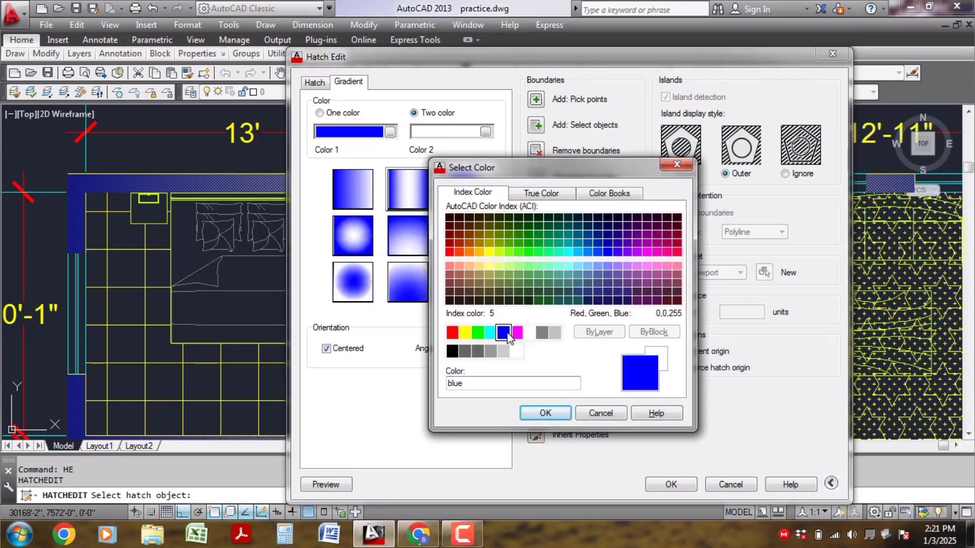
pyautogui.click(536, 414)
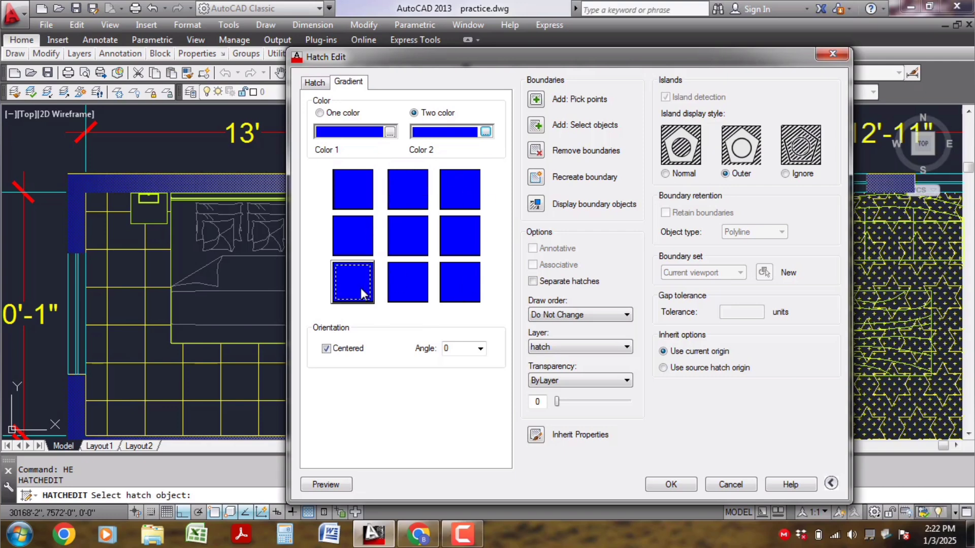
# - Try several gradient patterns for the walls, settle on the third one, then preview and accept the hatch
pyautogui.click(410, 292)
pyautogui.click(414, 246)
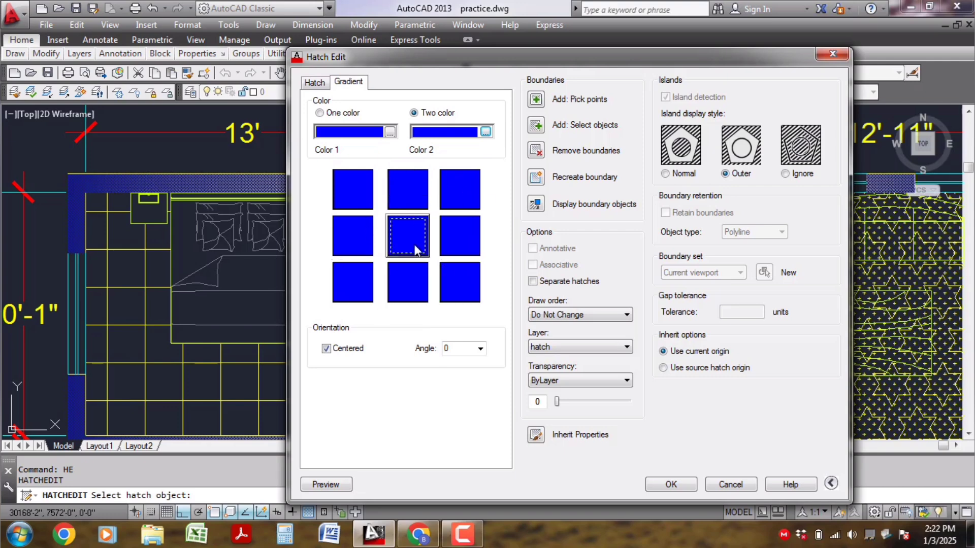
pyautogui.click(356, 237)
pyautogui.click(353, 190)
pyautogui.click(408, 190)
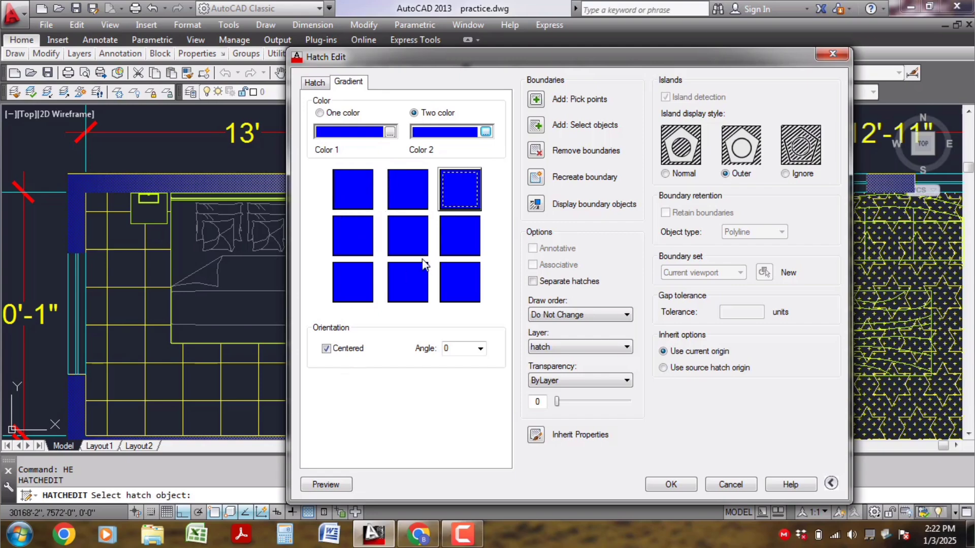
pyautogui.click(325, 485)
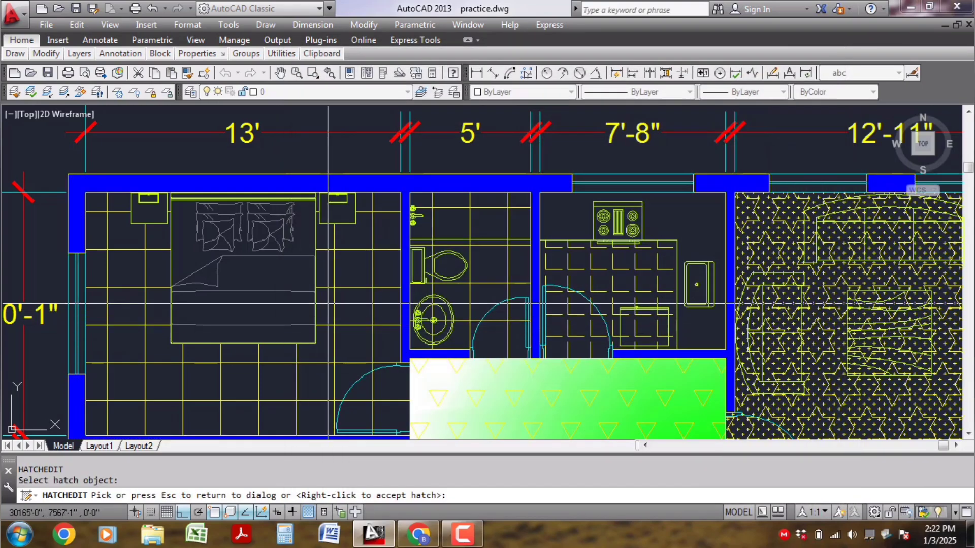
pyautogui.scroll(-3, 328, 304)
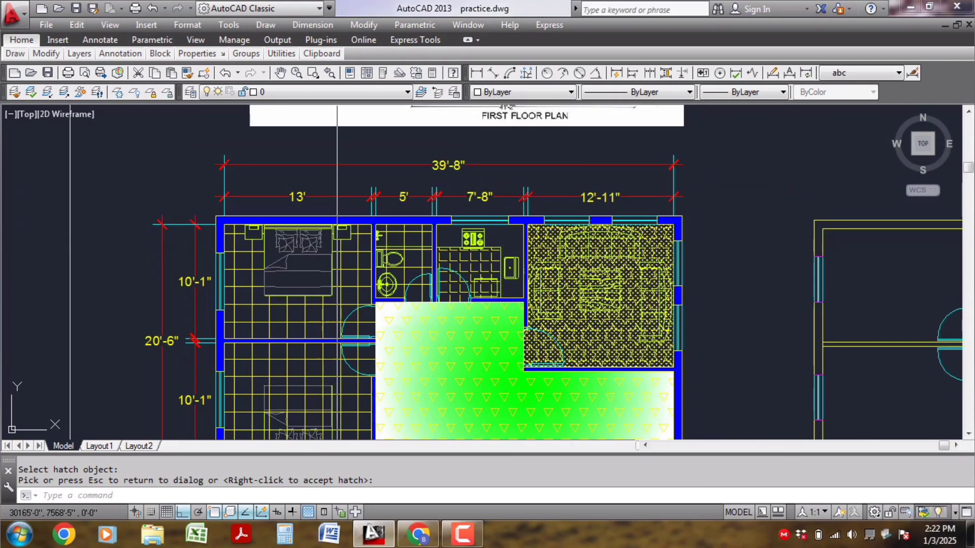
# - Check the recolored walls across the plan, then open the hall's gradient floor hatch with HATCHEDIT
pyautogui.scroll(4, 273, 418)
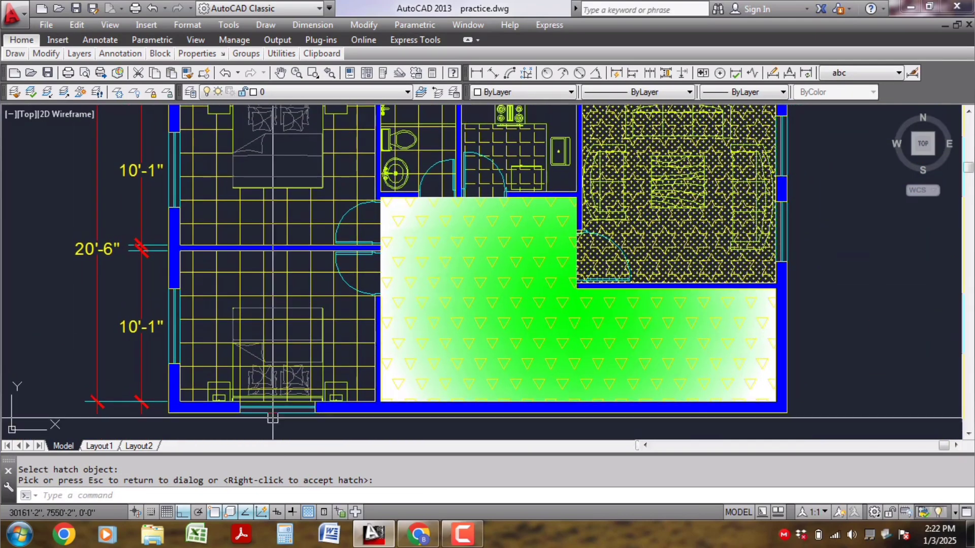
pyautogui.scroll(-2, 272, 418)
pyautogui.scroll(1, 113, 193)
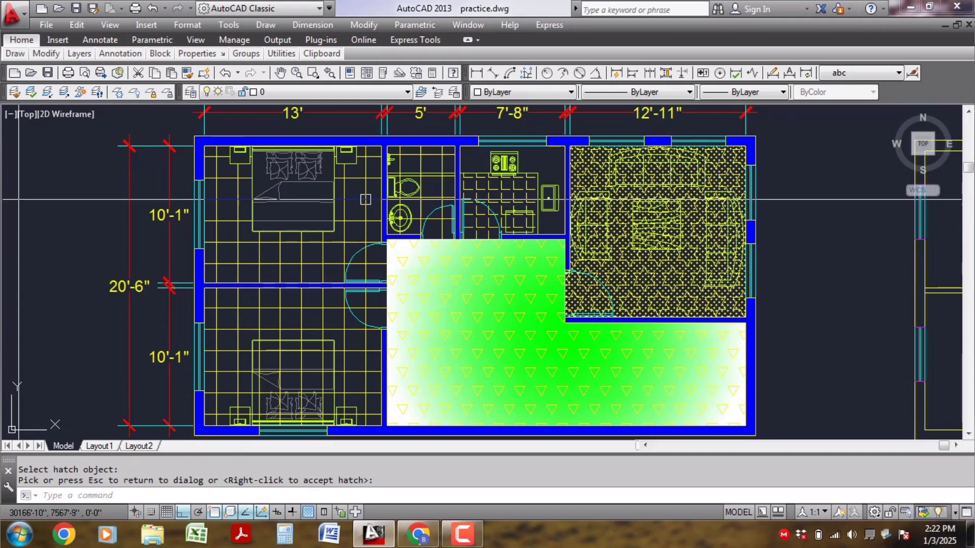
pyautogui.scroll(1, 638, 355)
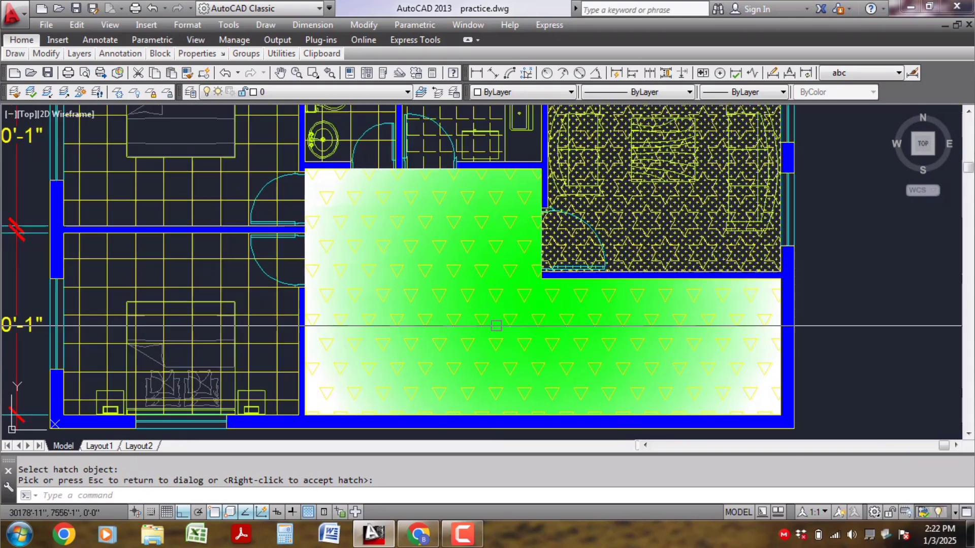
pyautogui.scroll(1, 496, 325)
pyautogui.scroll(1, 608, 330)
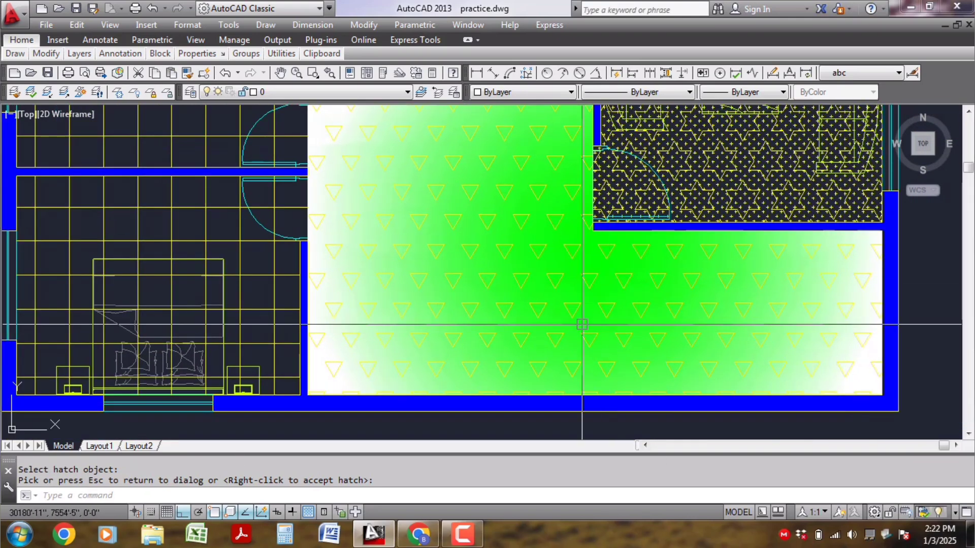
pyautogui.write('HE')
pyautogui.press('Return')
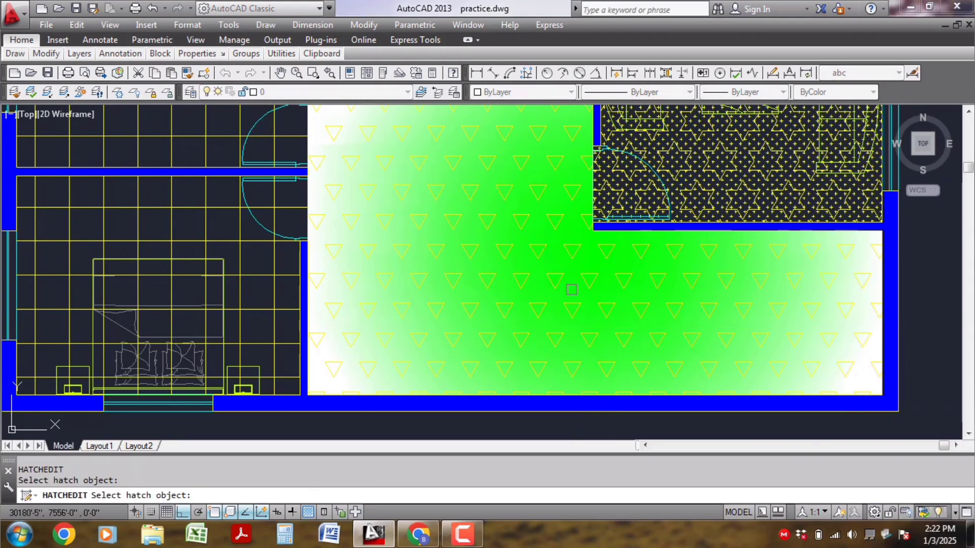
pyautogui.click(548, 268)
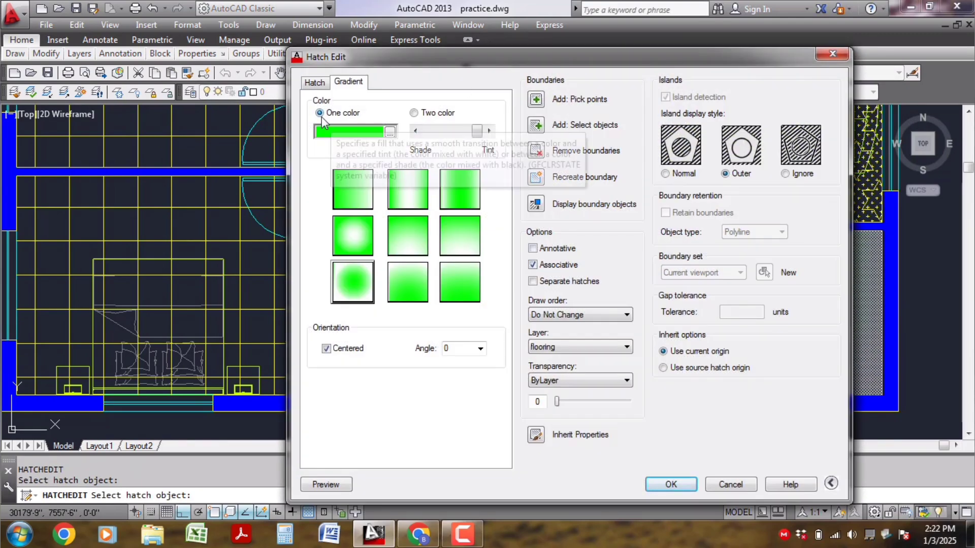
pyautogui.click(415, 114)
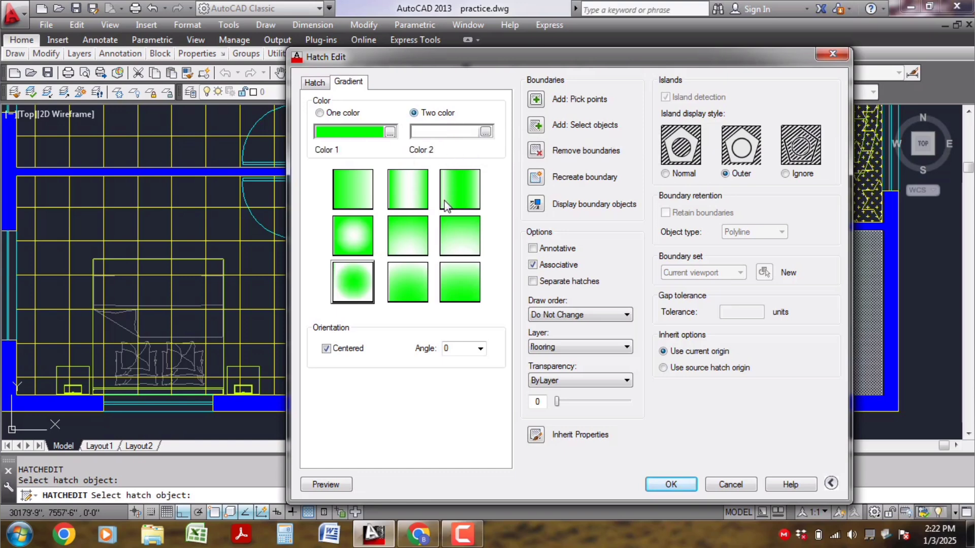
pyautogui.click(485, 132)
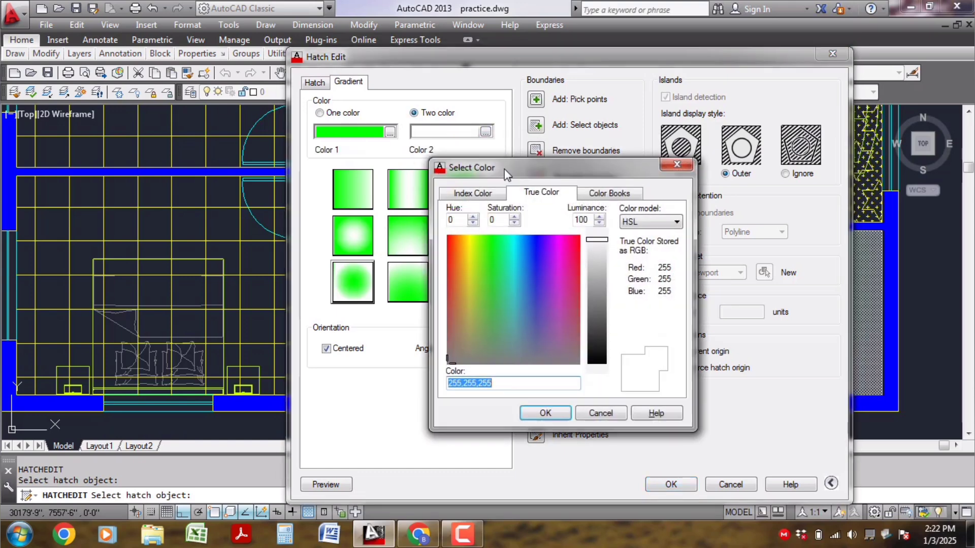
pyautogui.click(473, 194)
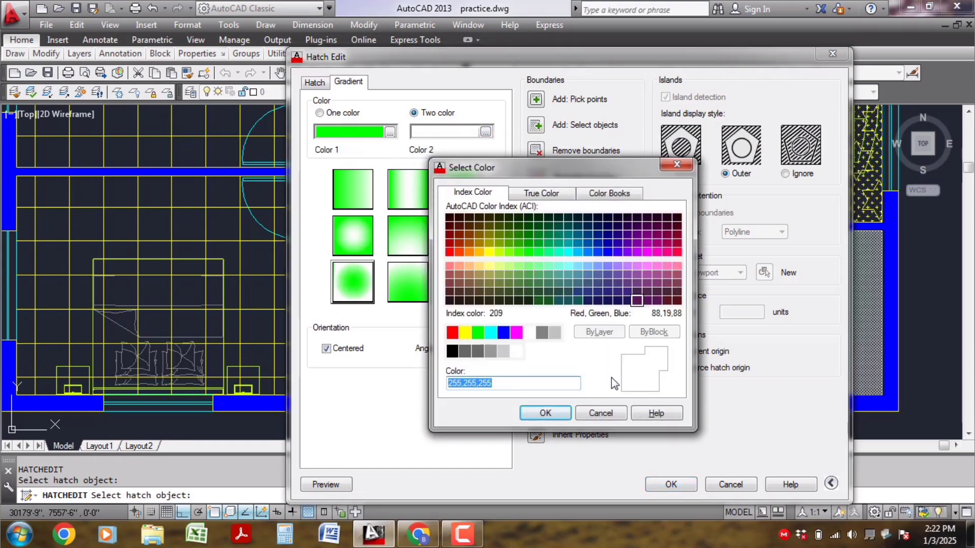
pyautogui.click(600, 412)
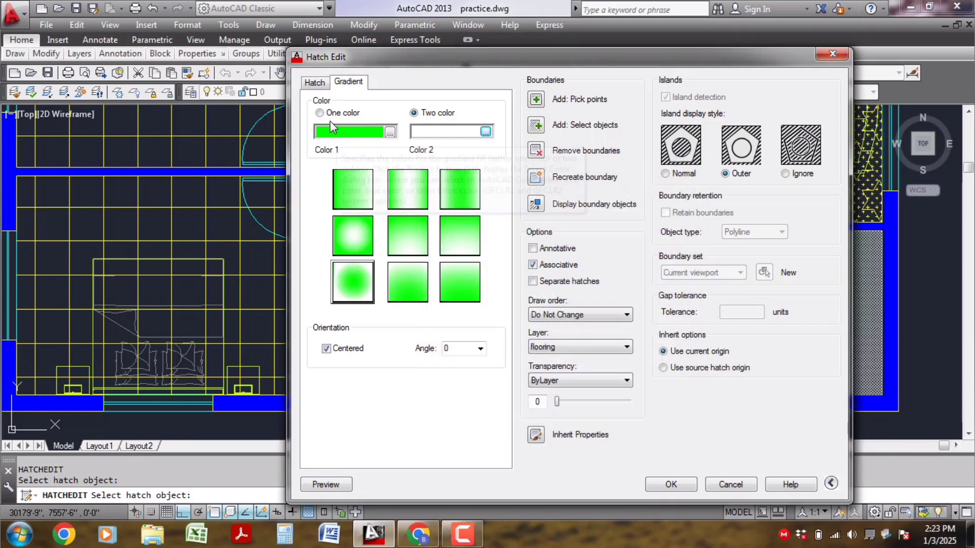
pyautogui.click(319, 113)
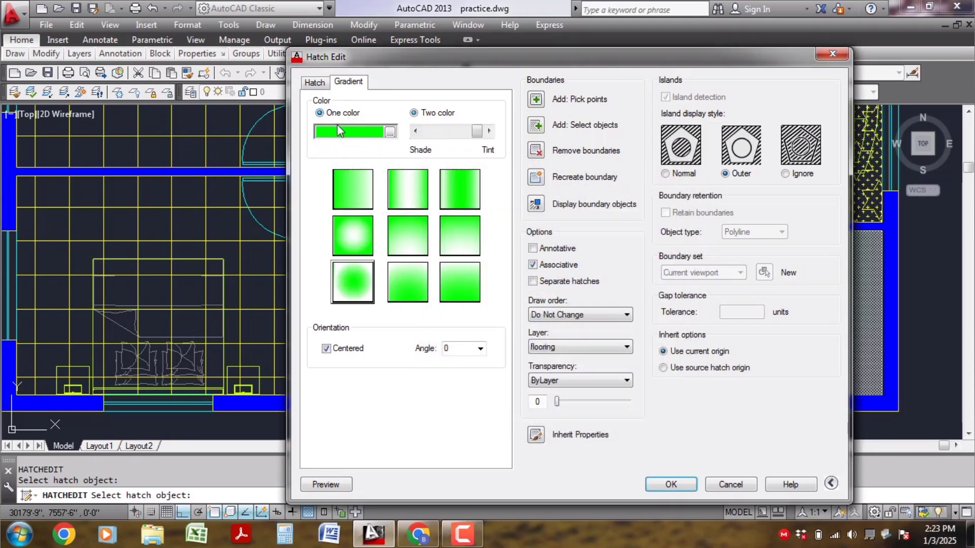
# - Make the hall's floor hatch a two-color gradient with index color 90 for the second color, then preview and accept it
pyautogui.click(389, 132)
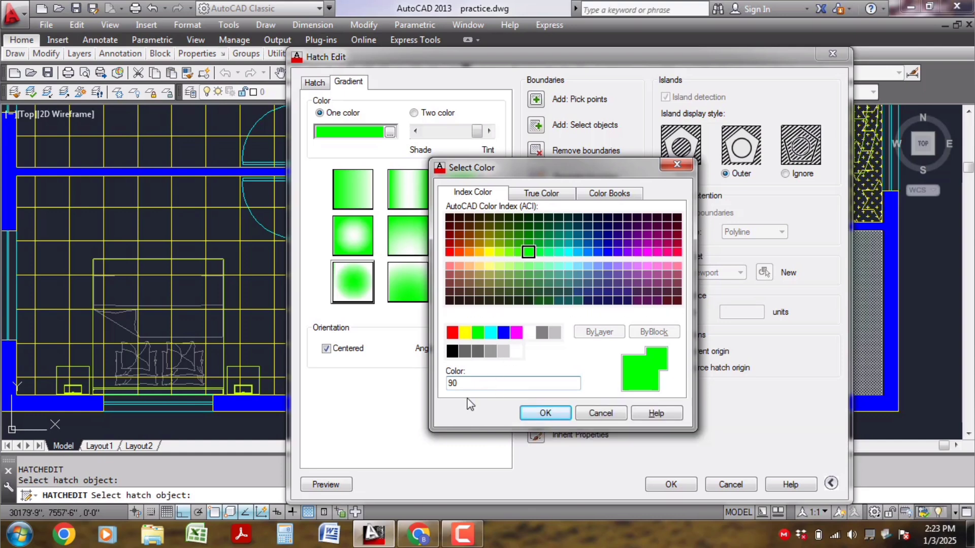
pyautogui.click(545, 413)
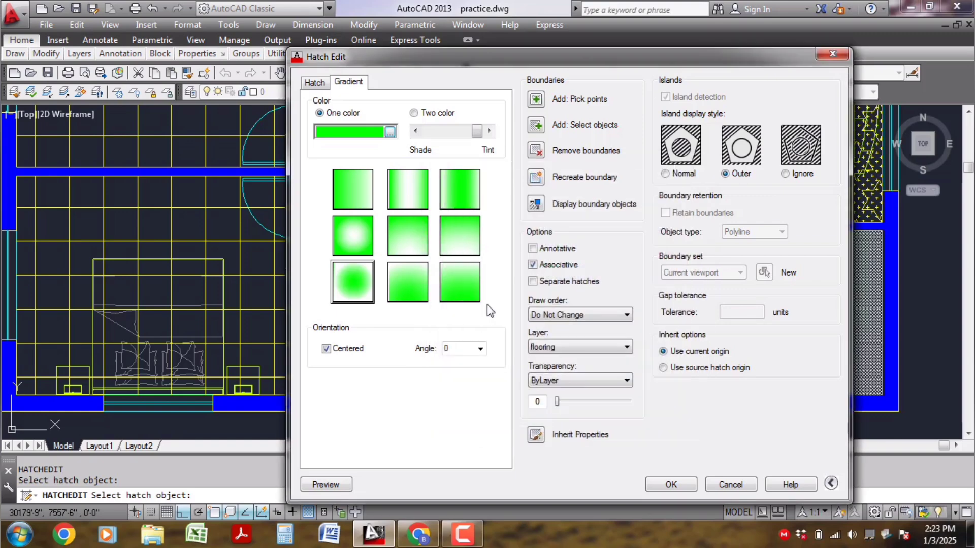
pyautogui.click(414, 113)
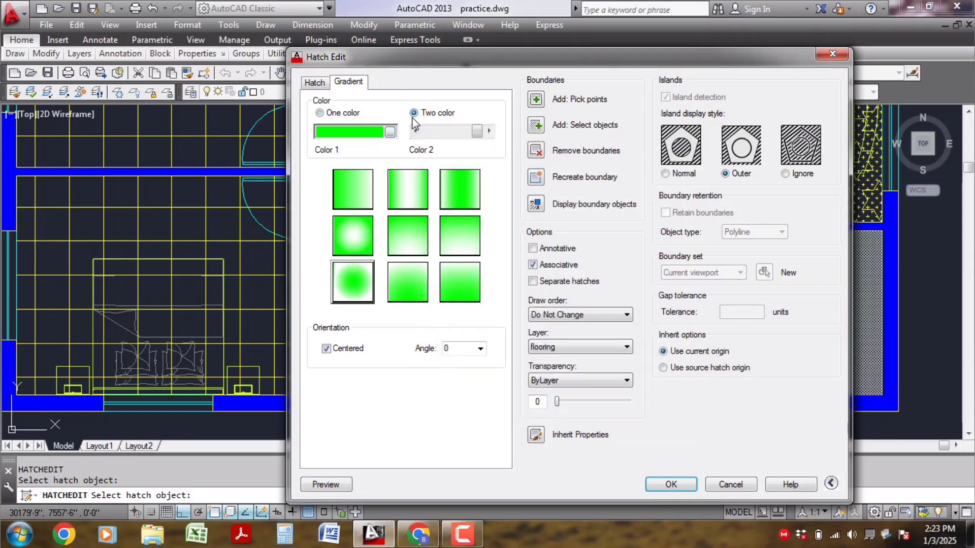
pyautogui.click(485, 133)
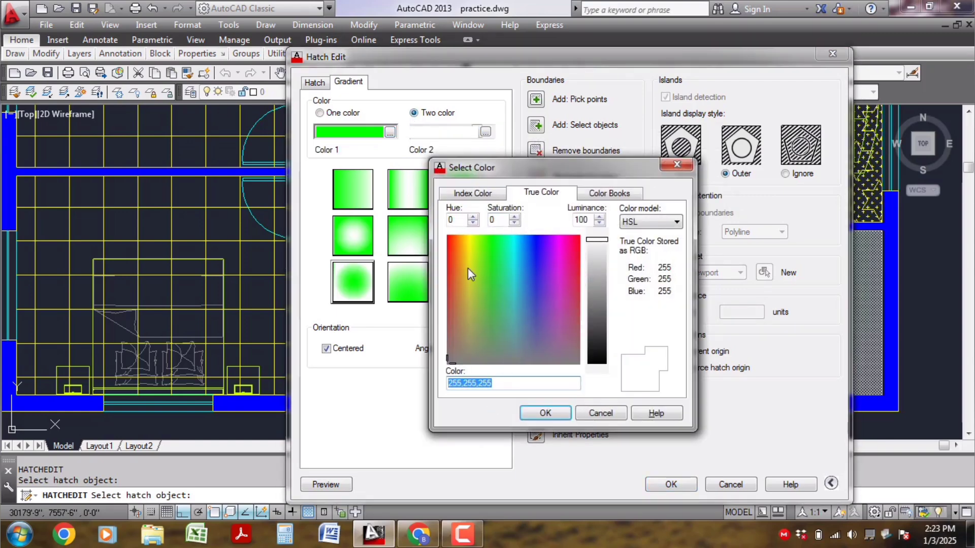
pyautogui.click(472, 193)
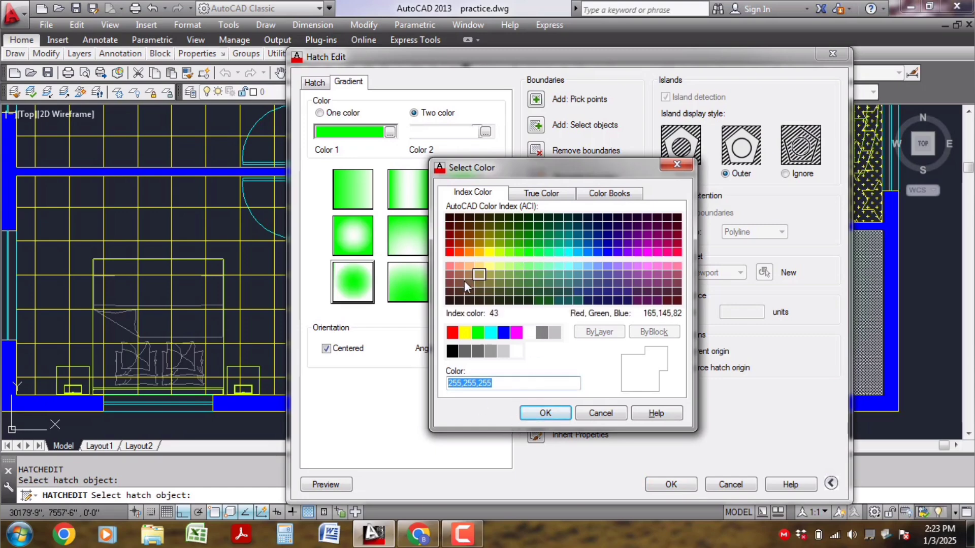
pyautogui.write('90')
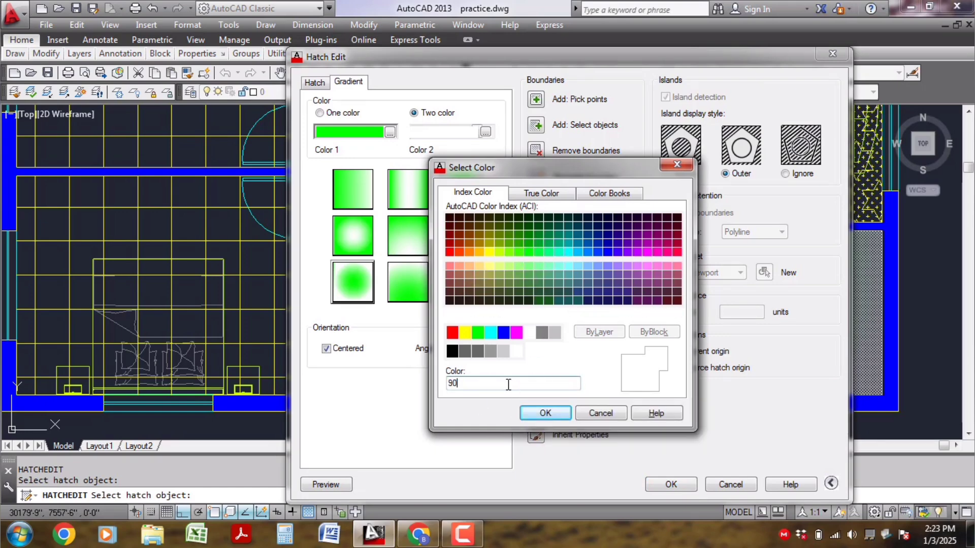
pyautogui.click(545, 413)
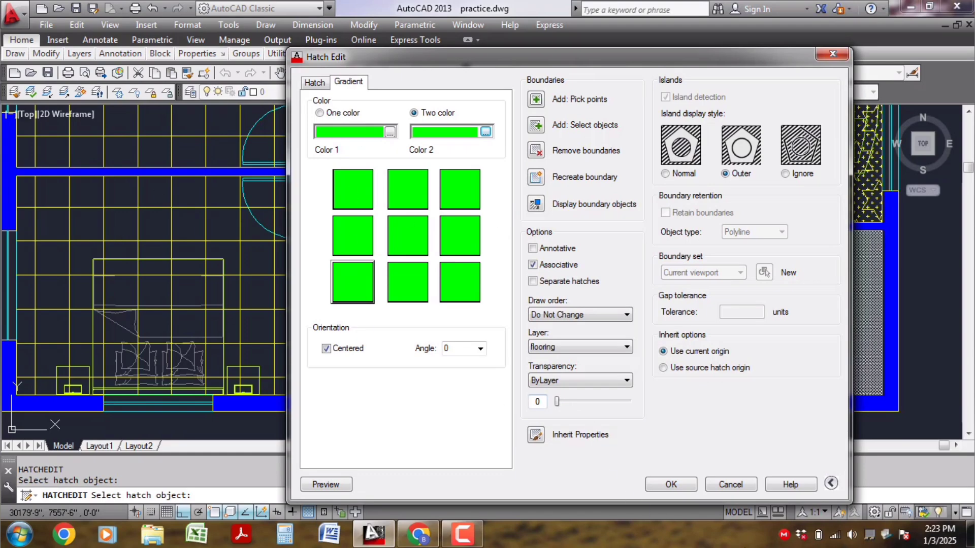
pyautogui.click(326, 485)
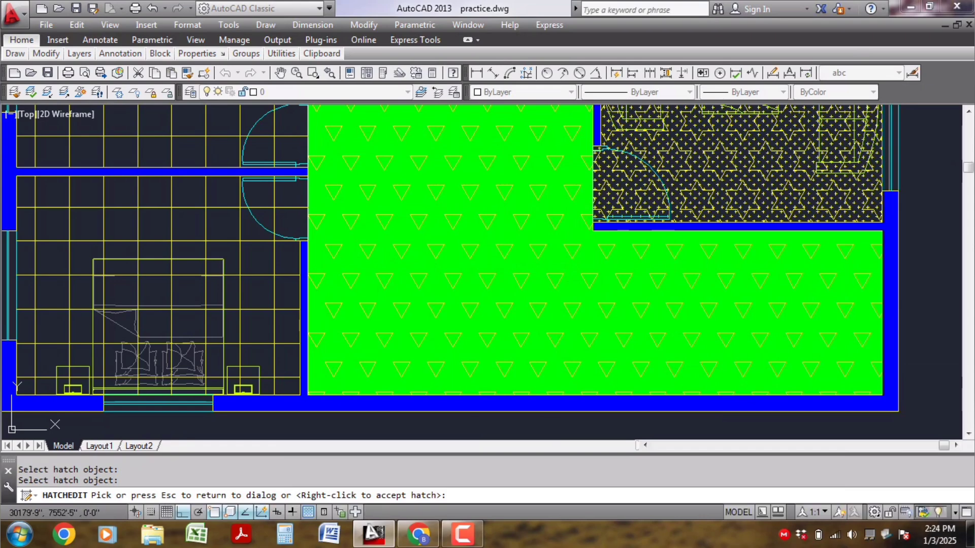
pyautogui.rightClick(340, 325)
pyautogui.scroll(-4, 335, 325)
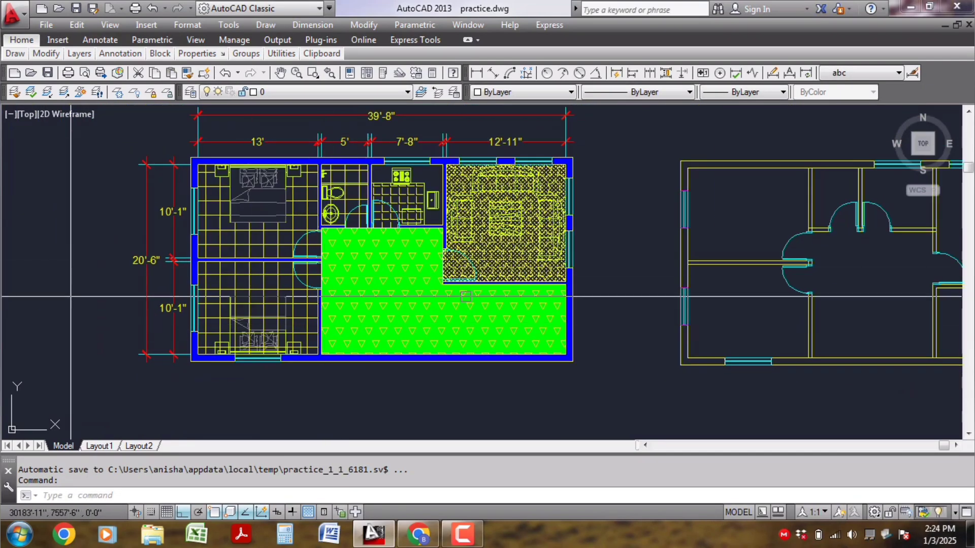
# - Send the hall's triangle-pattern floor hatch to the back of the draw order
pyautogui.scroll(3, 391, 305)
pyautogui.click(489, 274)
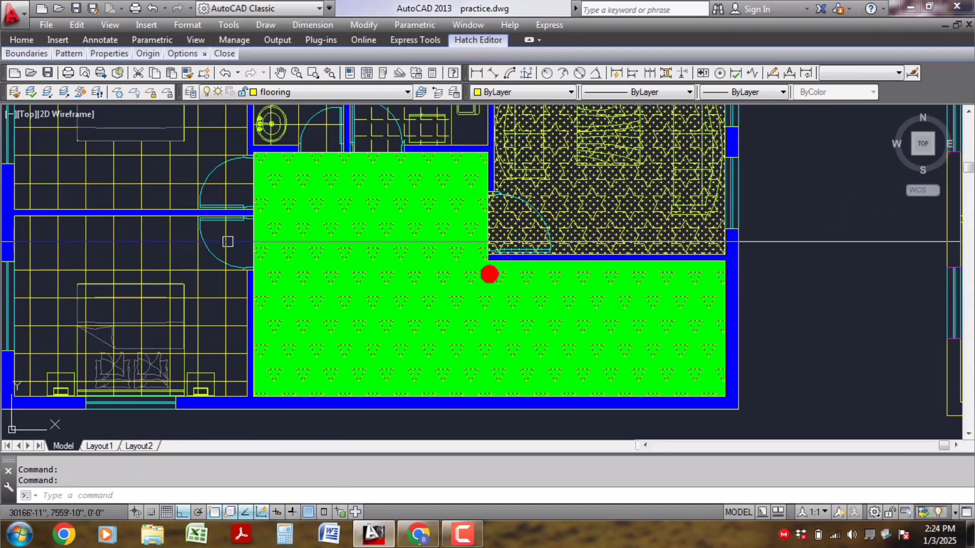
pyautogui.rightClick(184, 176)
pyautogui.moveTo(224, 336)
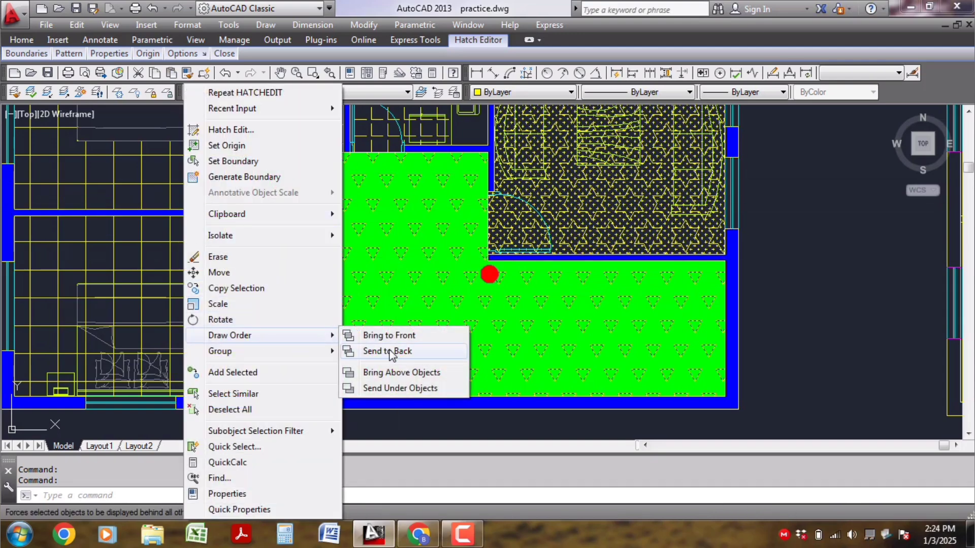
pyautogui.click(391, 351)
pyautogui.scroll(-3, 491, 234)
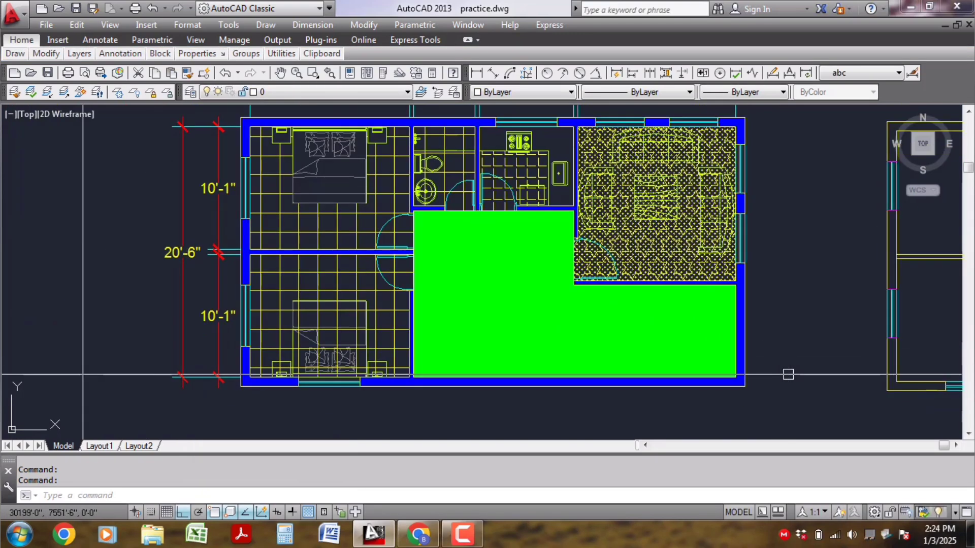
# - Send the hall's solid green gradient hatch to the back, behind the triangle pattern
pyautogui.click(516, 302)
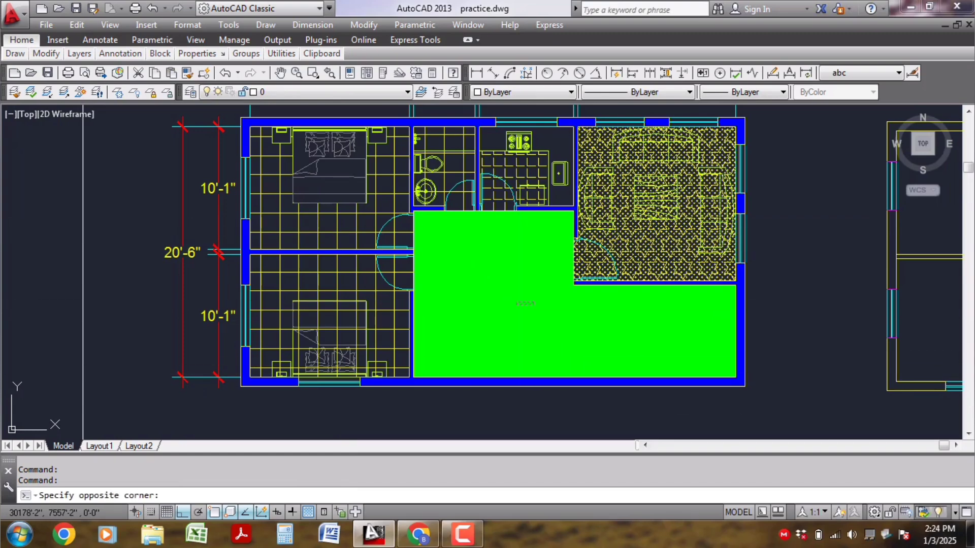
pyautogui.click(506, 280)
pyautogui.rightClick(506, 280)
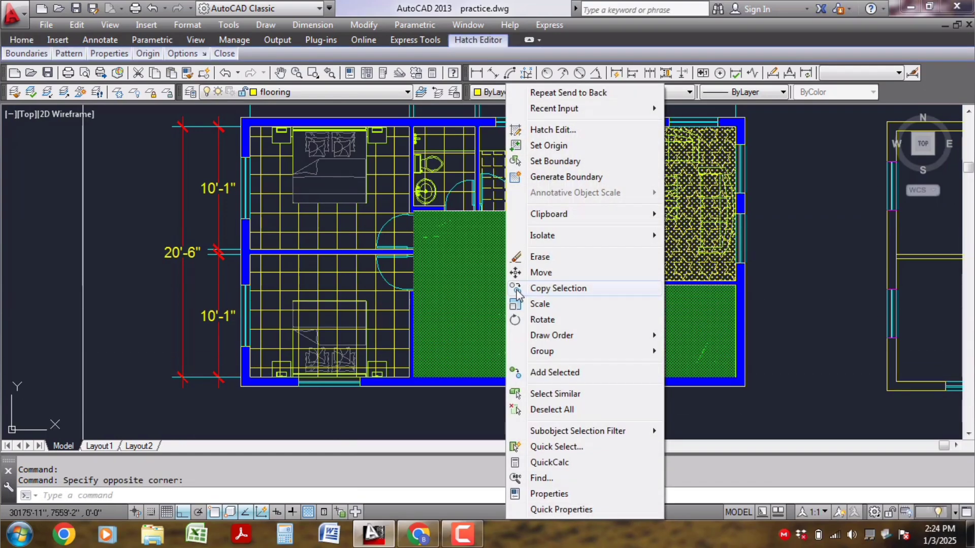
pyautogui.moveTo(547, 340)
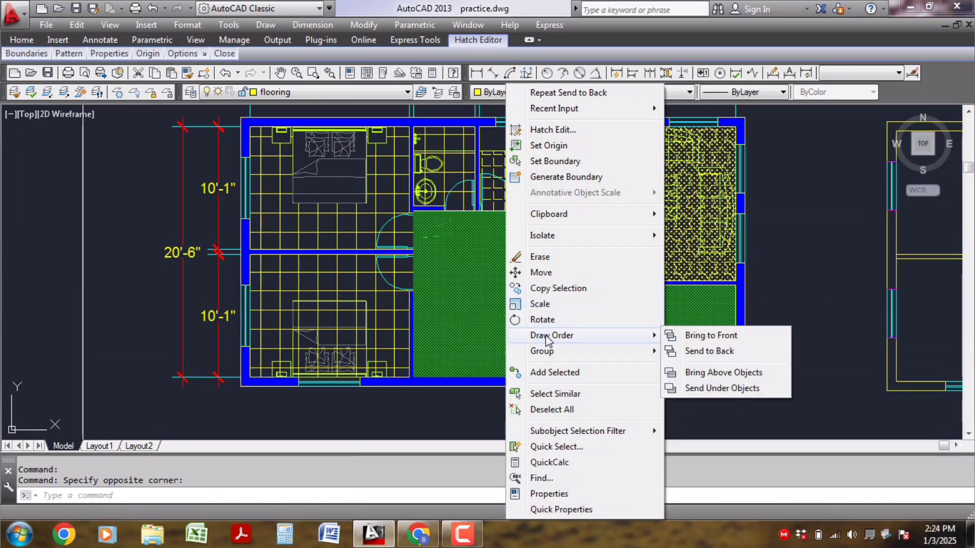
pyautogui.click(714, 352)
pyautogui.scroll(-4, 805, 394)
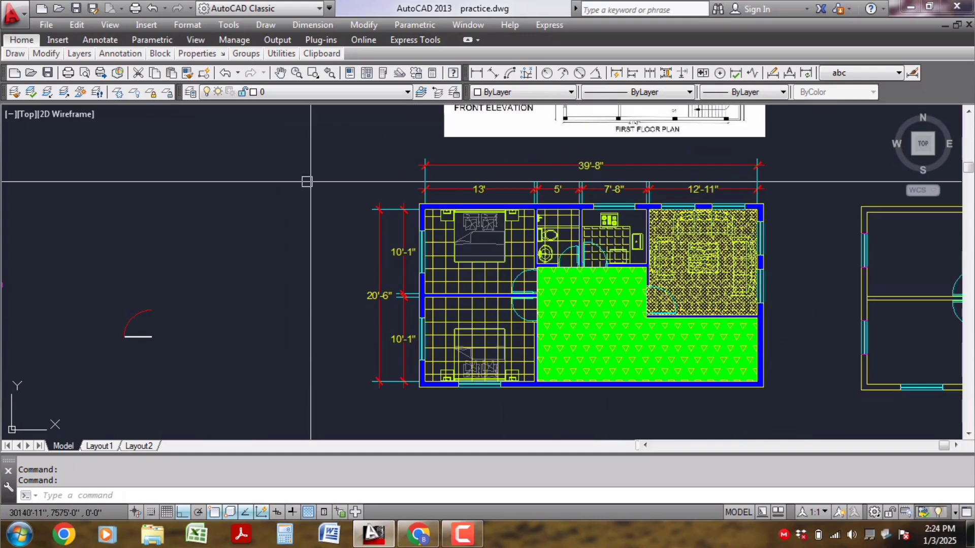
pyautogui.scroll(3, 710, 369)
pyautogui.moveTo(711, 373); pyautogui.dragTo(629, 364, button='middle')
pyautogui.scroll(1, 629, 364)
pyautogui.moveTo(551, 376); pyautogui.dragTo(583, 359, button='middle')
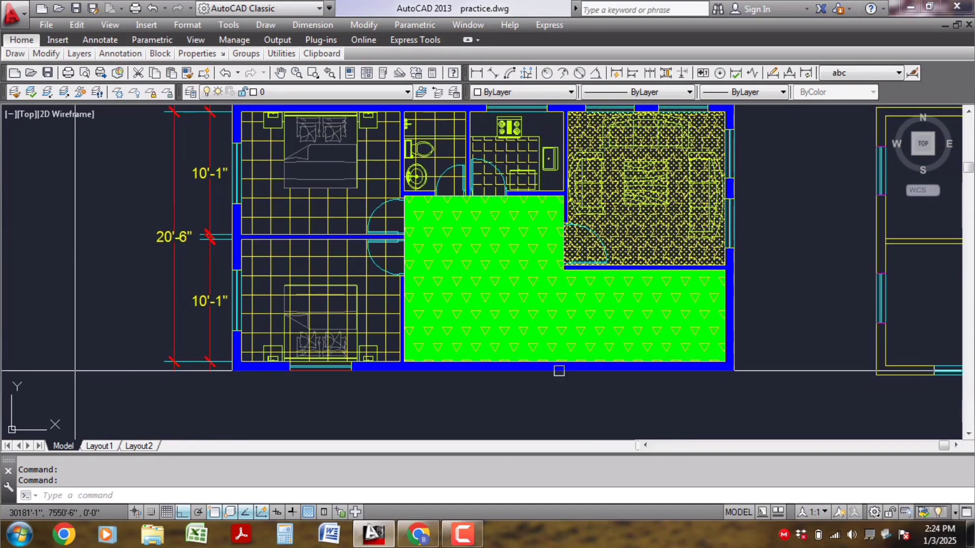
pyautogui.moveTo(376, 368); pyautogui.dragTo(374, 389, button='middle')
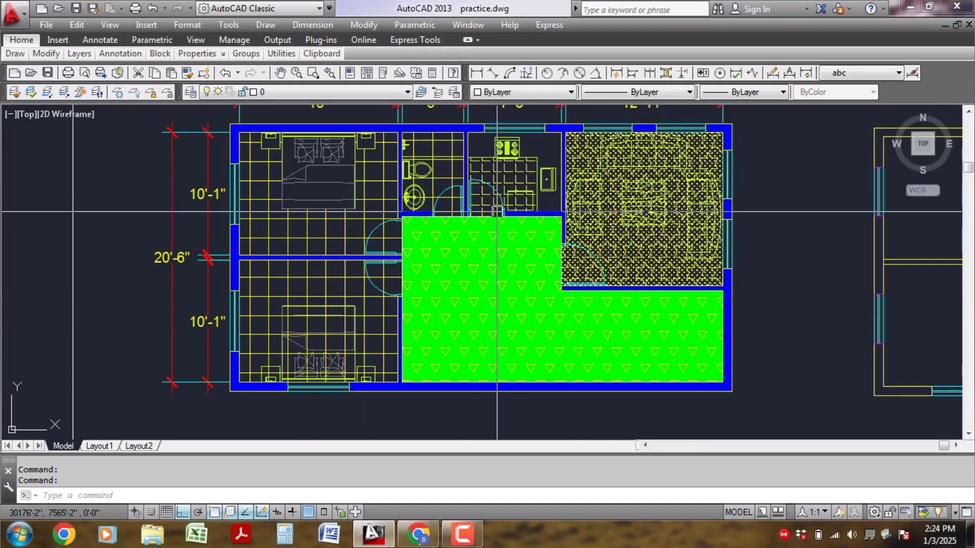
pyautogui.moveTo(401, 343); pyautogui.dragTo(435, 342, button='middle')
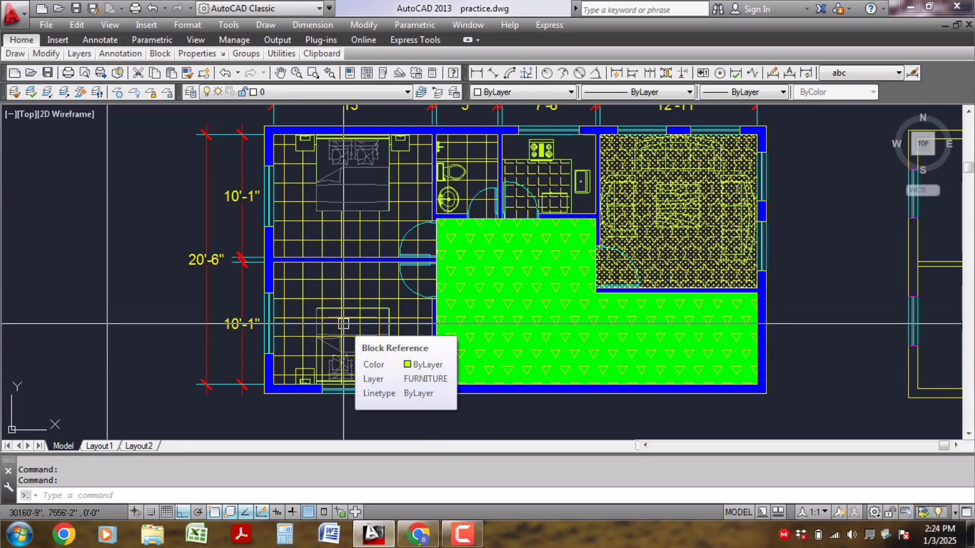
# - Add multiline text reading "Flooring" in the empty area below the first floor plan
pyautogui.write('mt')
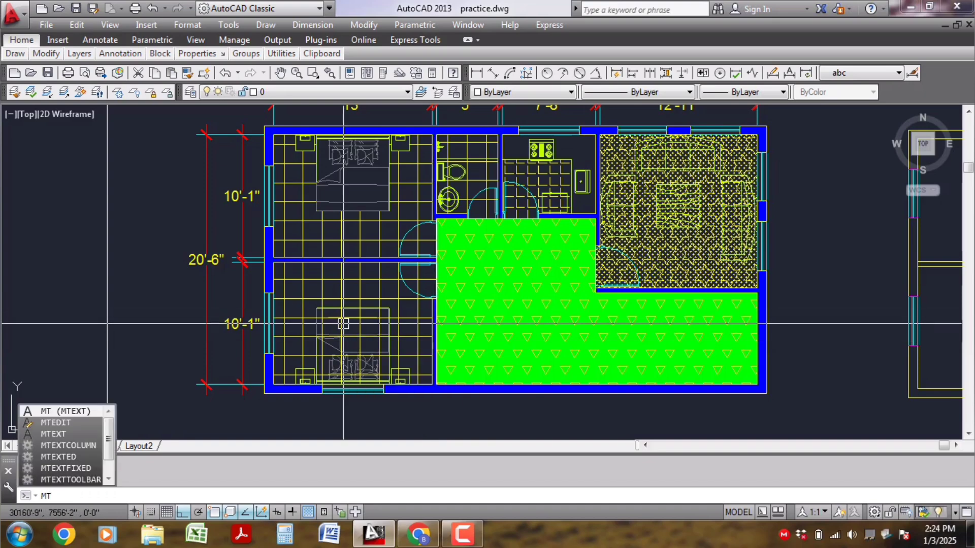
pyautogui.press('Return')
pyautogui.scroll(-2, 337, 341)
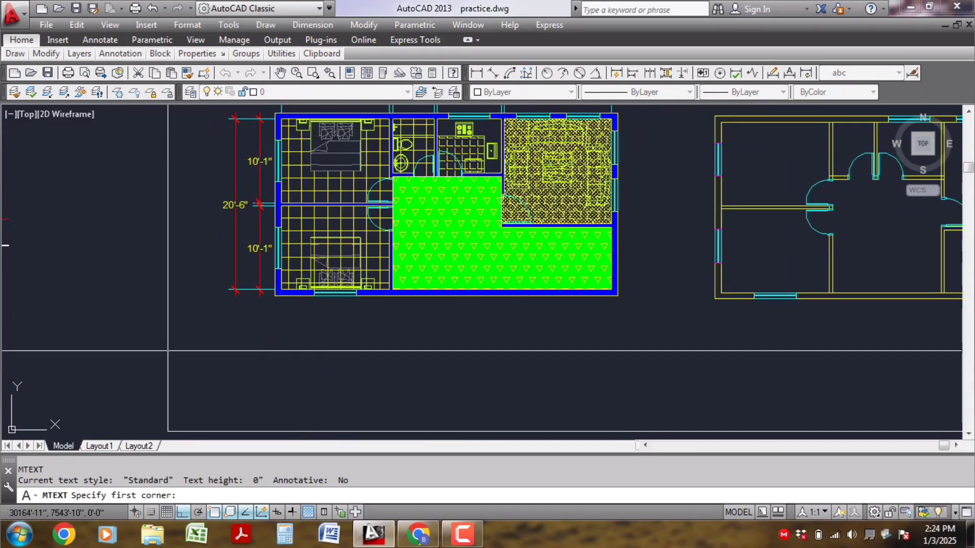
pyautogui.click(337, 343)
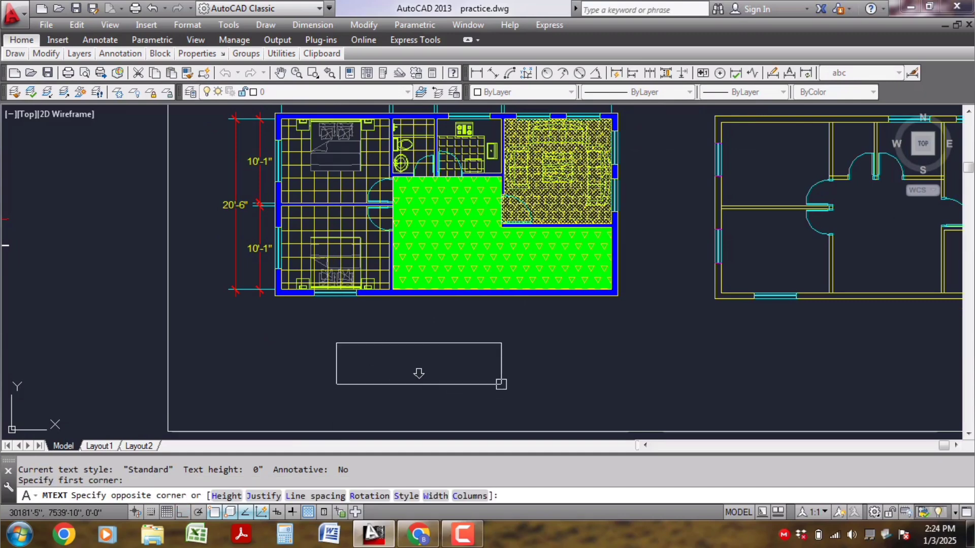
pyautogui.click(481, 376)
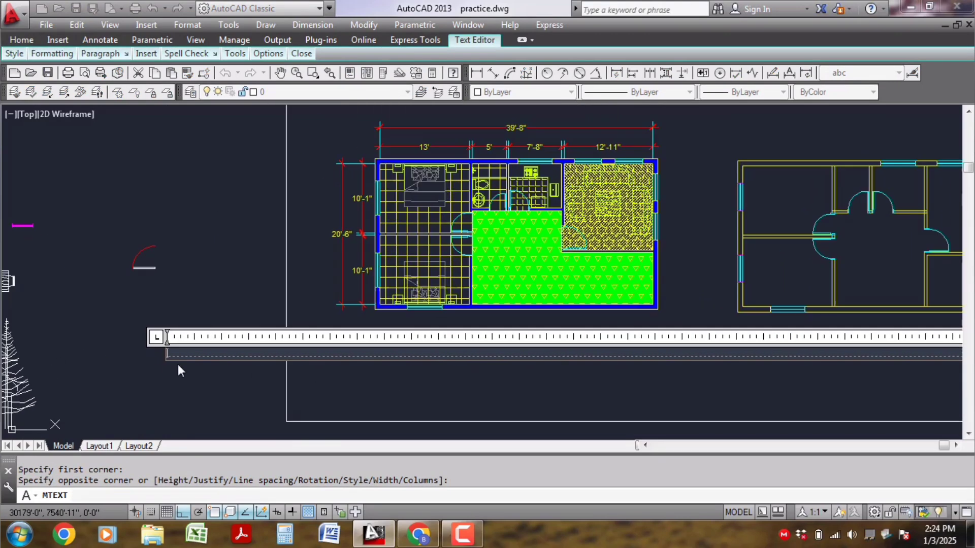
pyautogui.scroll(1, 178, 364)
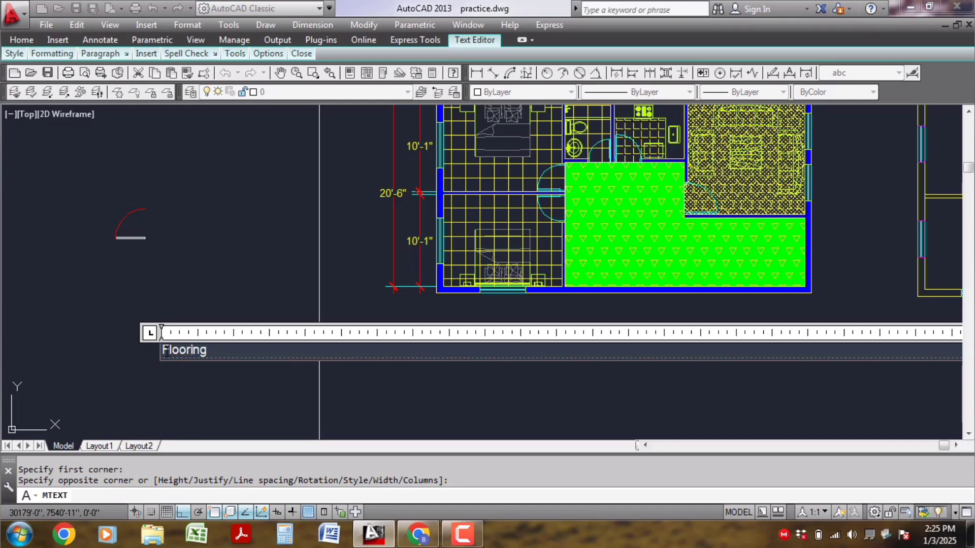
pyautogui.click(174, 387)
# - Find the tiny "Flooring" text below the plan and shrink its text frame's width to fit closely around the word
pyautogui.scroll(-3, 198, 377)
pyautogui.scroll(-5, 218, 356)
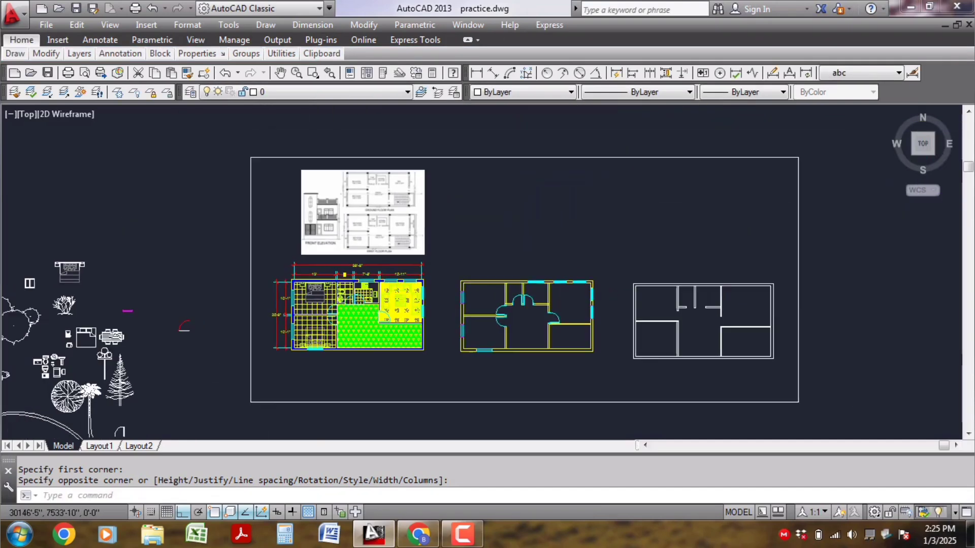
pyautogui.scroll(5, 229, 350)
pyautogui.scroll(6, 482, 303)
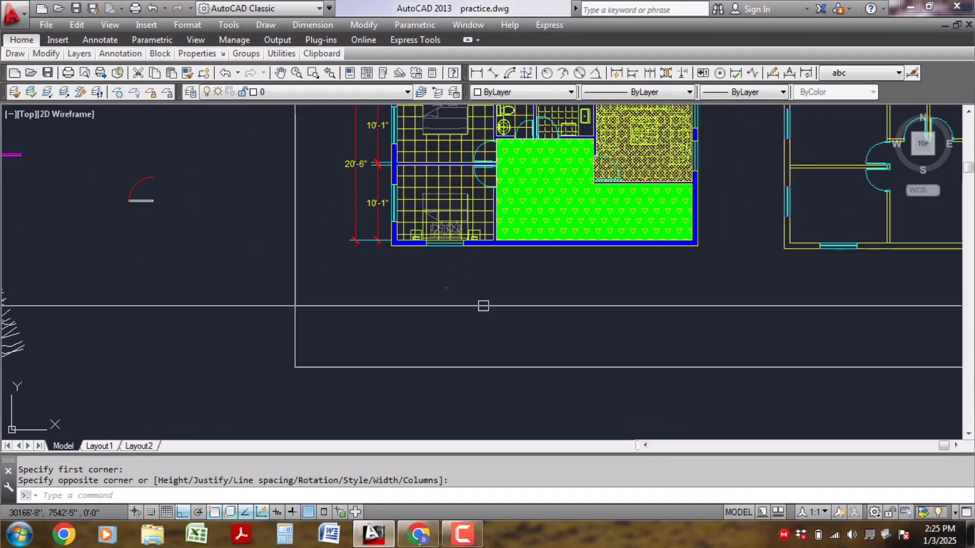
pyautogui.scroll(6, 437, 255)
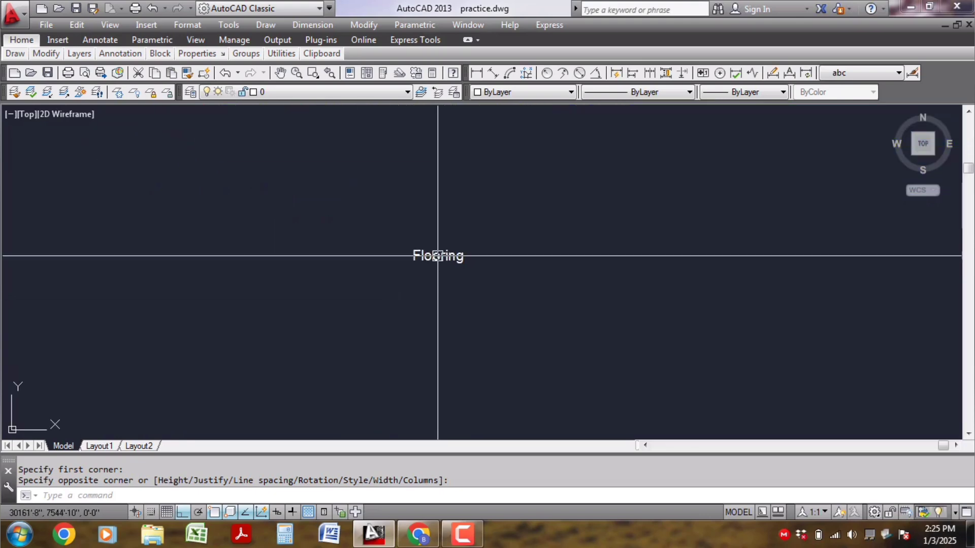
pyautogui.moveTo(198, 255); pyautogui.dragTo(110, 250, button='middle')
pyautogui.click(407, 209)
pyautogui.click(275, 280)
pyautogui.scroll(-6, 269, 294)
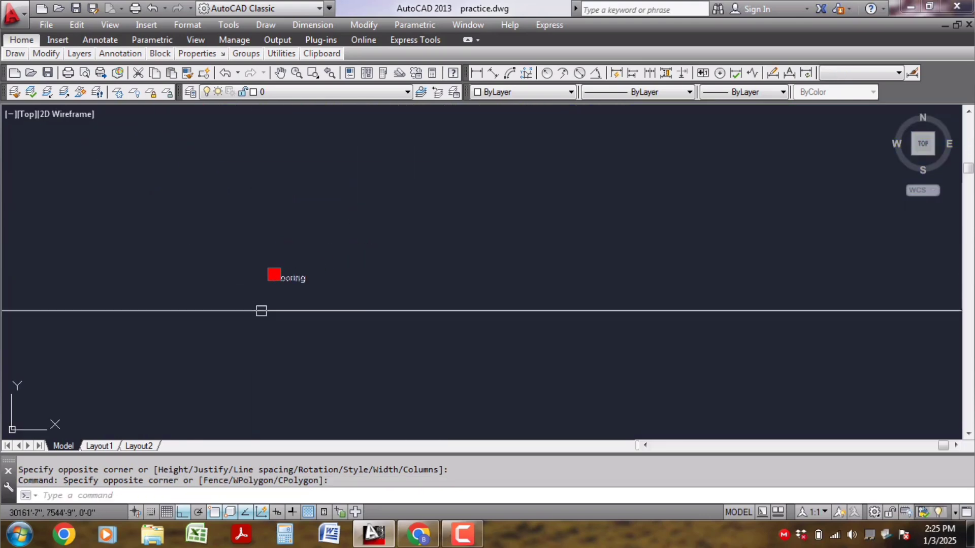
pyautogui.scroll(-1, 256, 308)
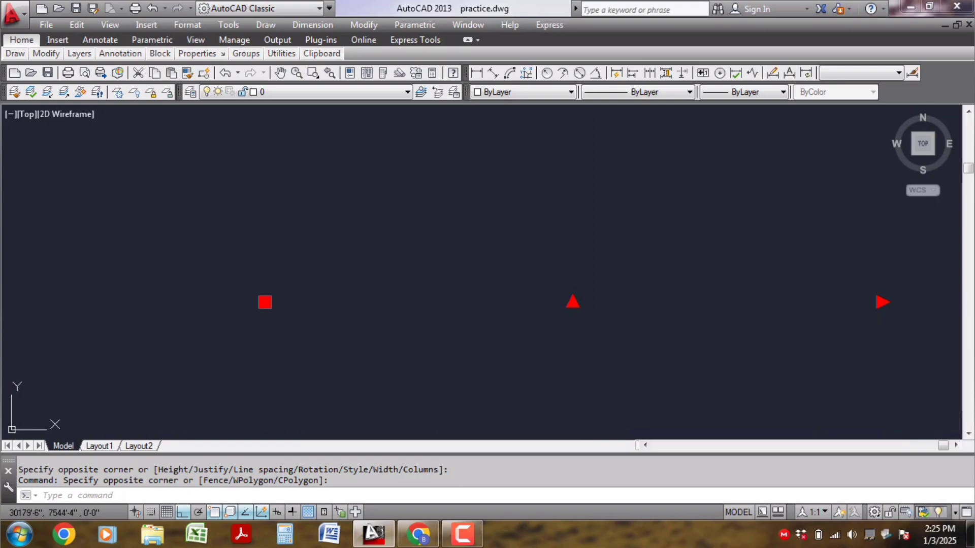
pyautogui.click(882, 303)
pyautogui.scroll(5, 264, 318)
pyautogui.scroll(2, 326, 298)
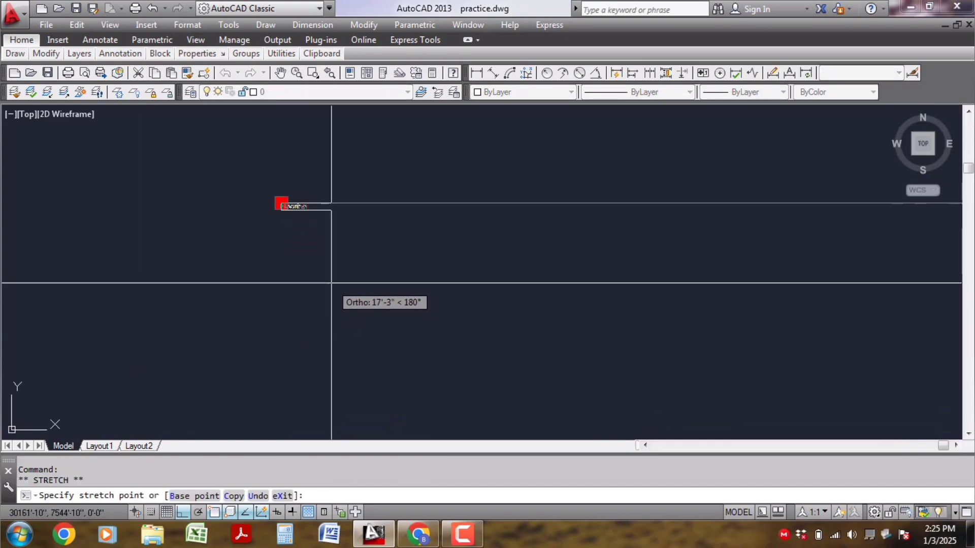
pyautogui.click(310, 281)
pyautogui.scroll(-2, 488, 429)
pyautogui.scroll(-2, 488, 430)
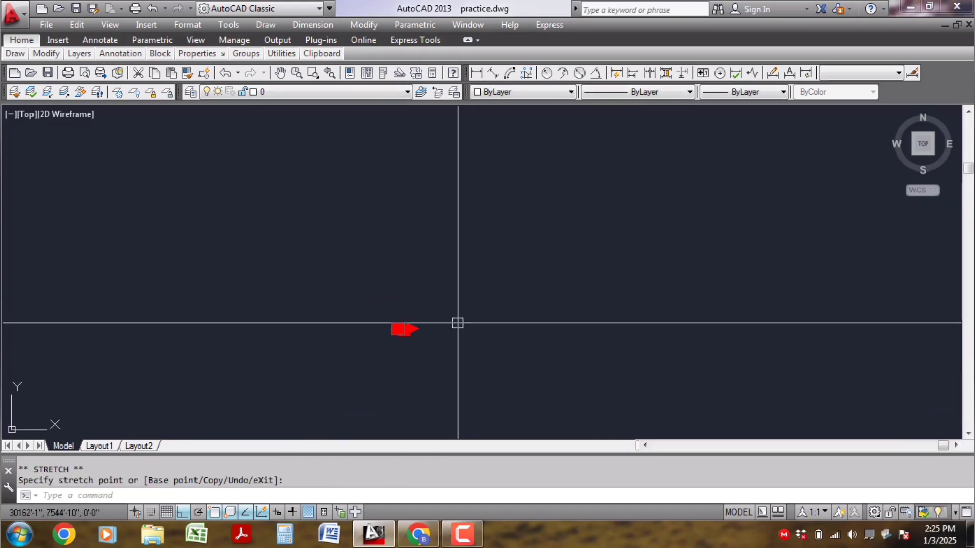
# - Move the "Flooring" text with Ortho off to just above the top wall of the upper bedroom
pyautogui.press('Escape')
pyautogui.write('m')
pyautogui.press('Return')
pyautogui.click(398, 329)
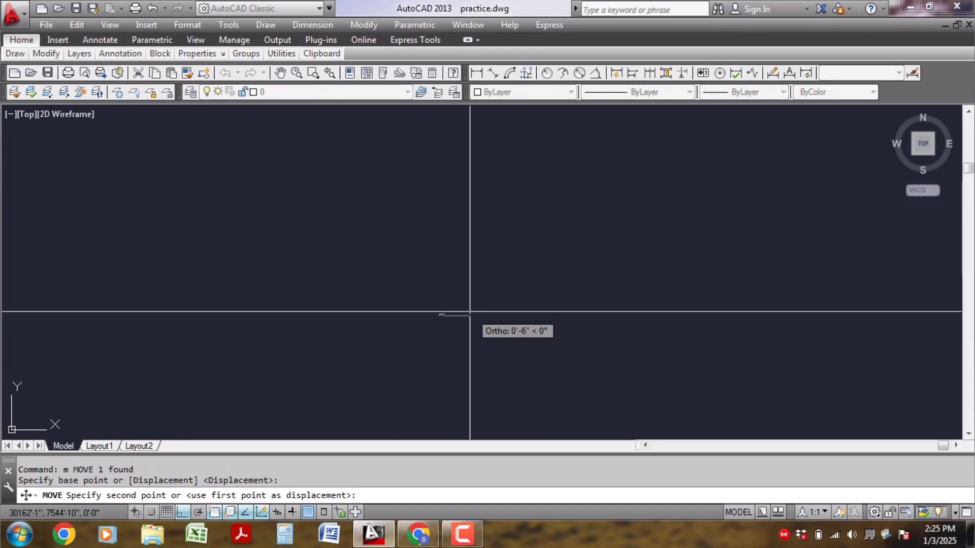
pyautogui.press('F8')
pyautogui.scroll(6, 405, 207)
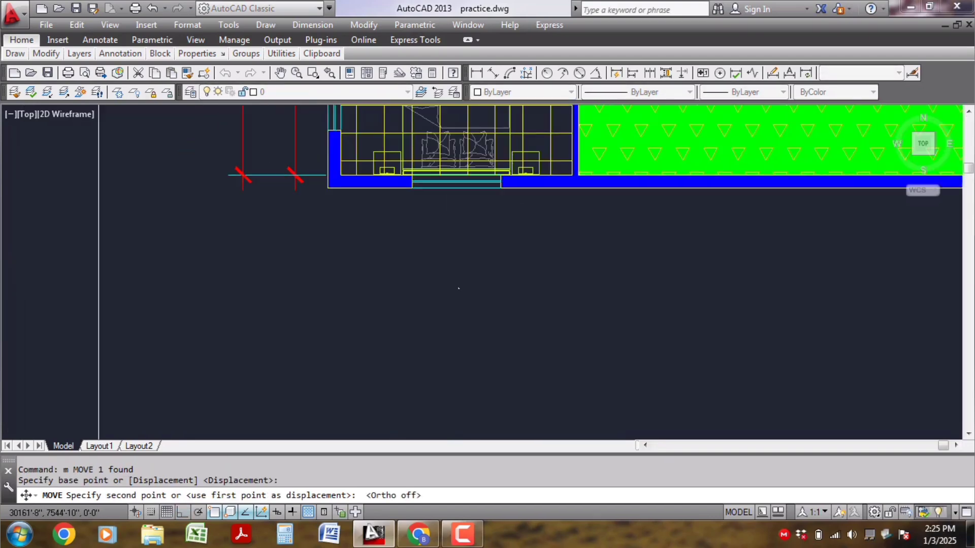
pyautogui.scroll(4, 405, 207)
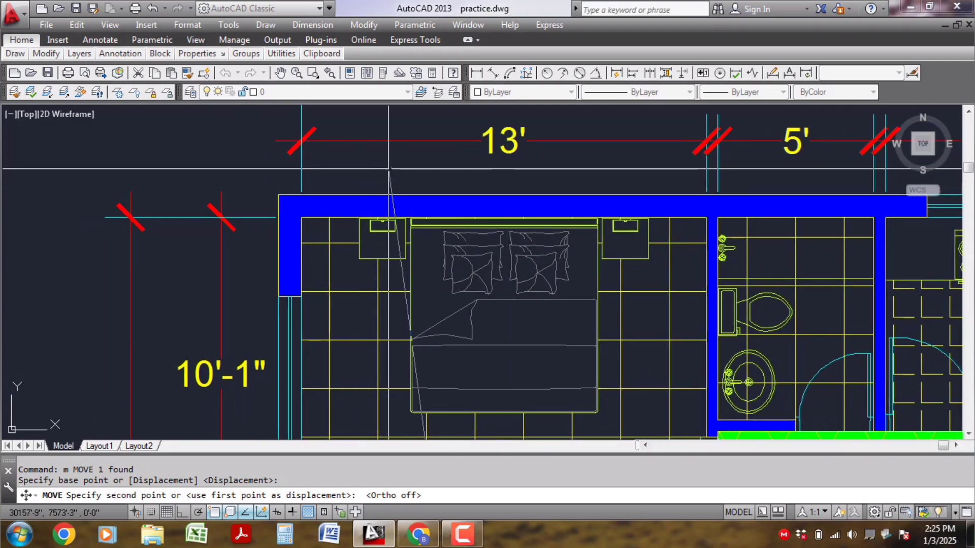
pyautogui.click(390, 167)
# - Open the properties of the "Flooring" text above the upper bedroom's top wall
pyautogui.moveTo(432, 211); pyautogui.dragTo(343, 193, button='middle')
pyautogui.scroll(-1, 392, 233)
pyautogui.scroll(-1, 374, 229)
pyautogui.click(346, 178)
pyautogui.click(325, 158)
pyautogui.write('ch')
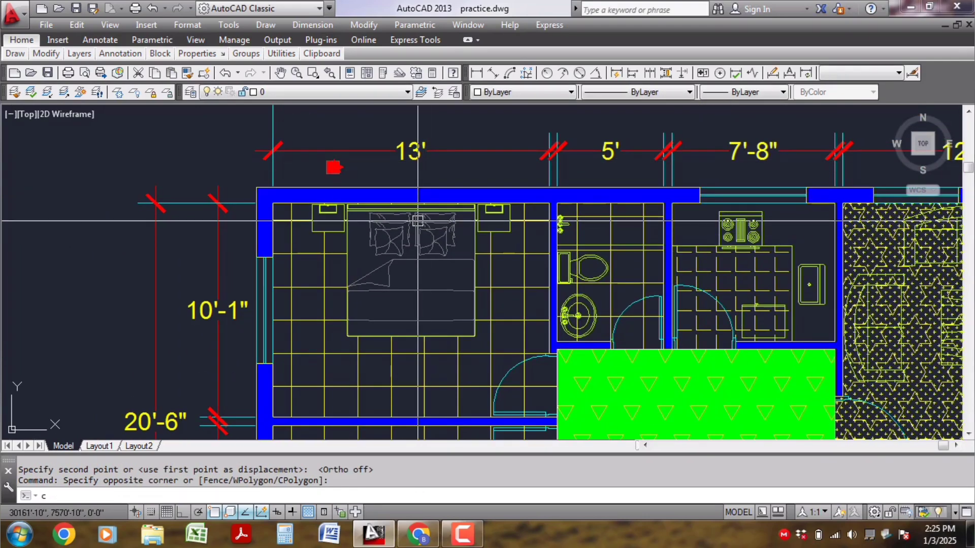
pyautogui.press('Return')
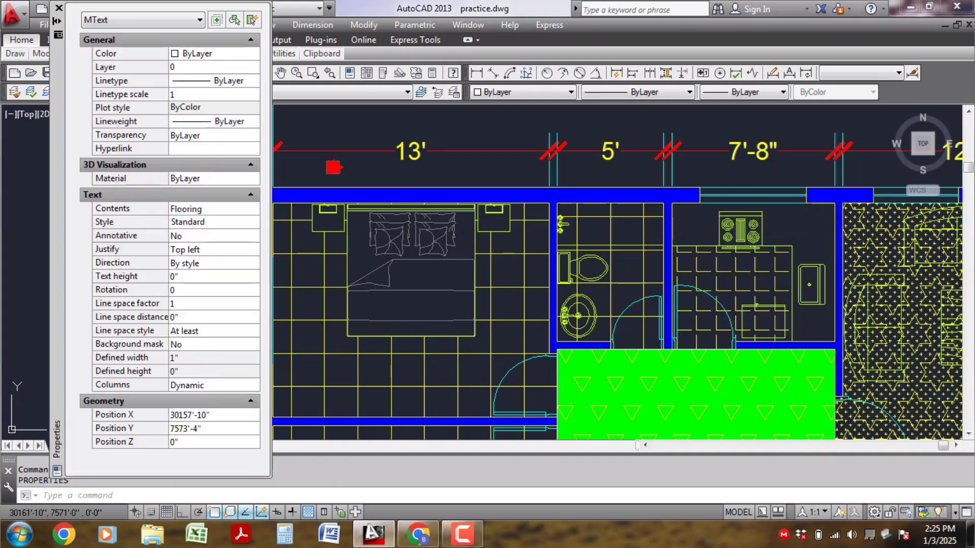
pyautogui.scroll(3, 446, 211)
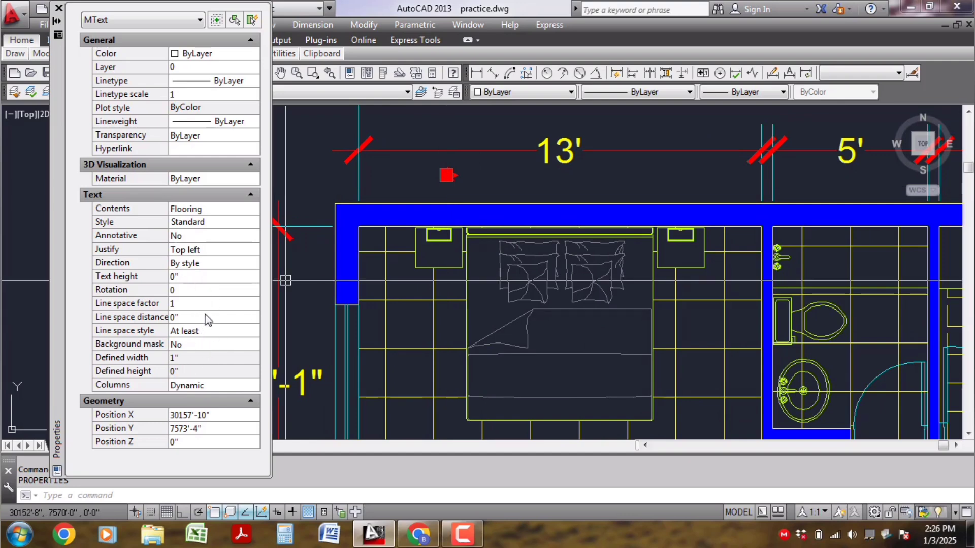
# - Try text heights of 1", 10" and 6" on the "Flooring" text
pyautogui.click(196, 277)
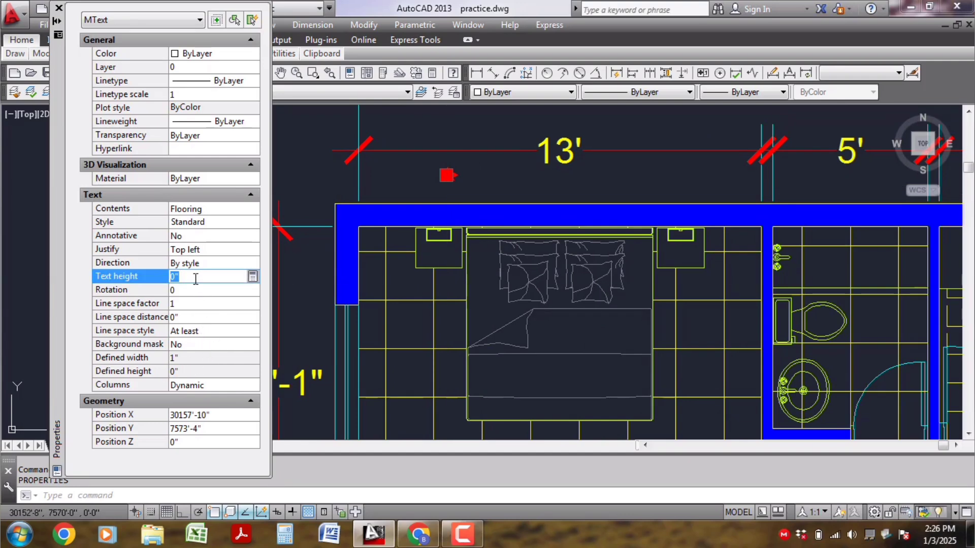
pyautogui.press('Tab')
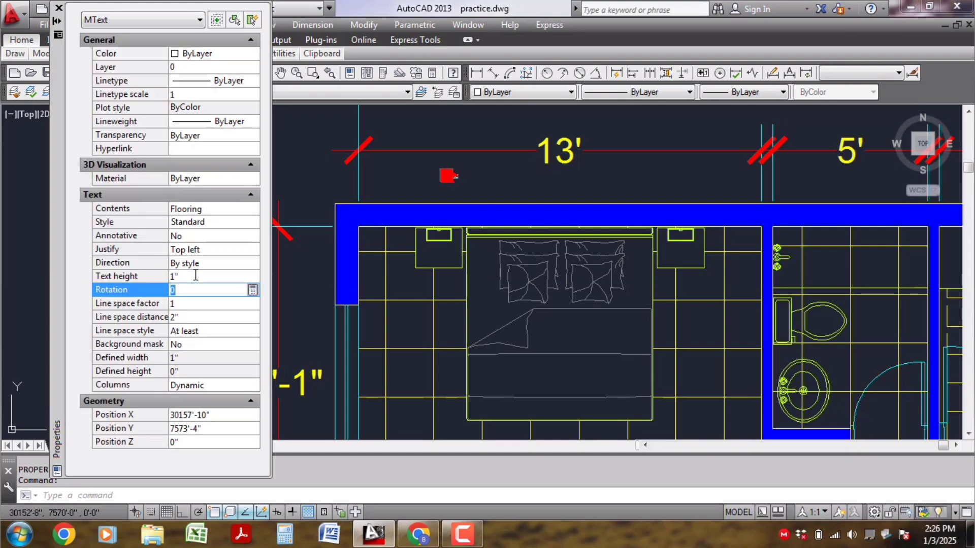
pyautogui.click(183, 276)
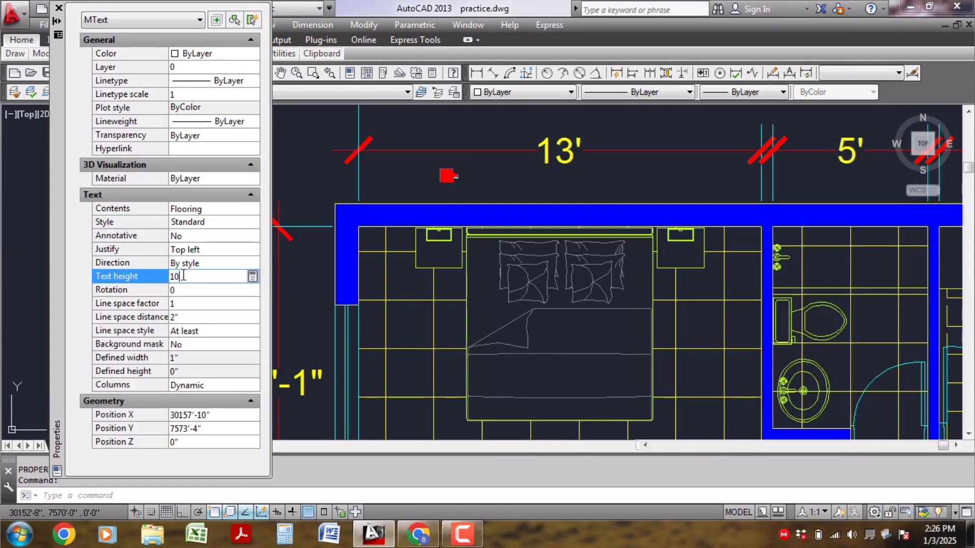
pyautogui.write('10')
pyautogui.press('Tab')
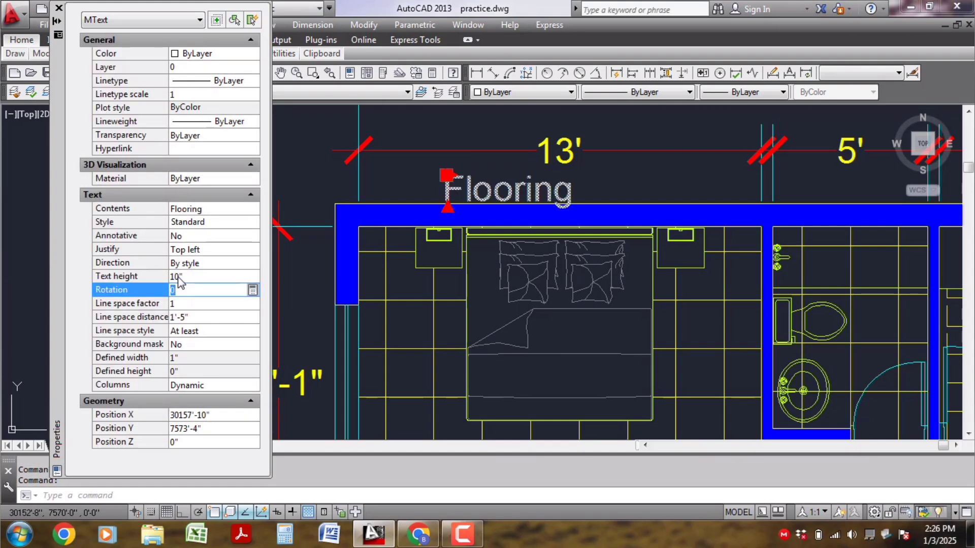
pyautogui.click(194, 276)
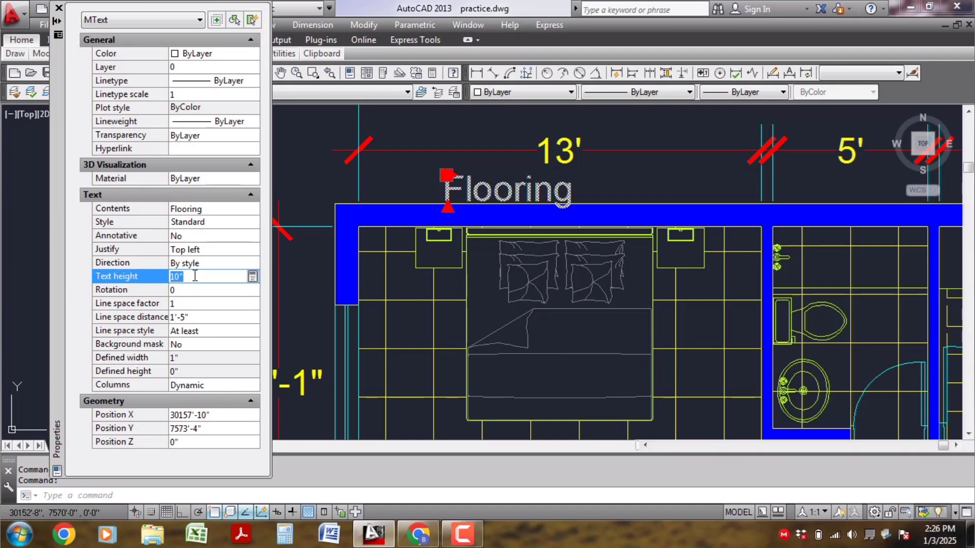
pyautogui.press('Return')
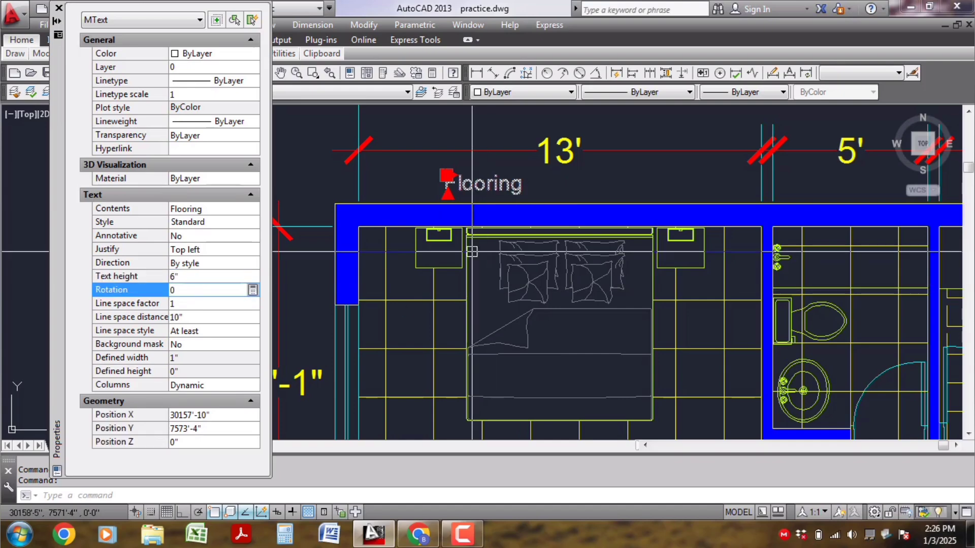
pyautogui.scroll(-3, 508, 218)
pyautogui.press('Escape')
pyautogui.scroll(-1, 508, 216)
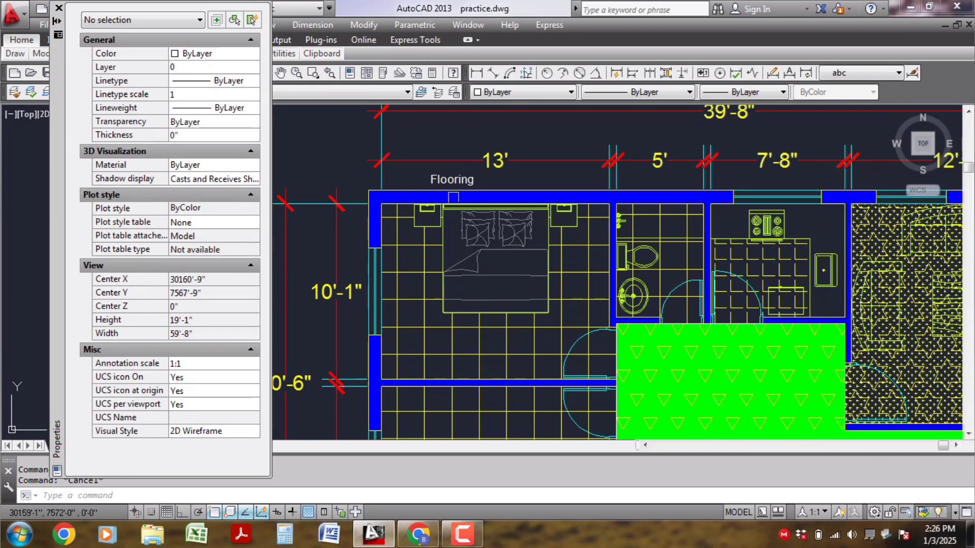
# - Set the "Flooring" text's height to 7" and close its properties
pyautogui.click(454, 181)
pyautogui.click(185, 277)
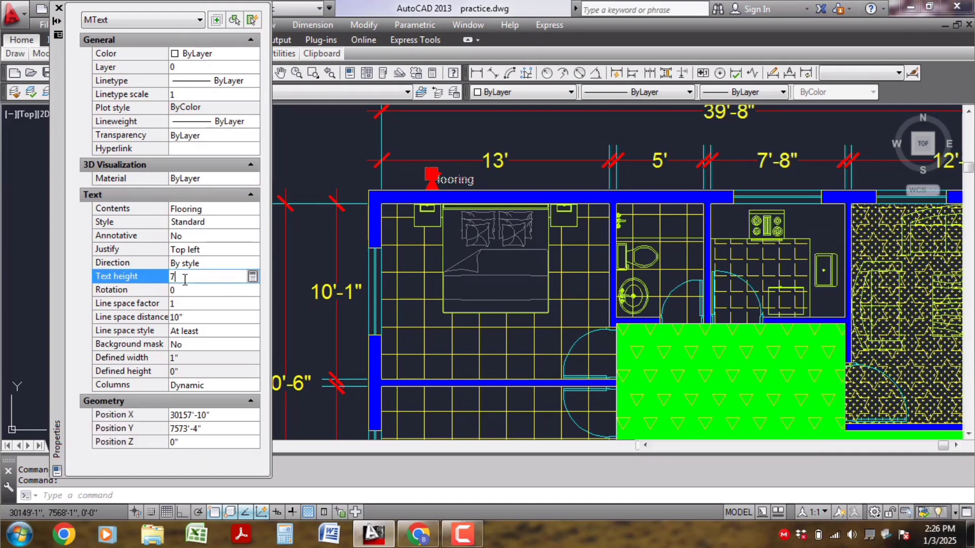
pyautogui.press('Tab')
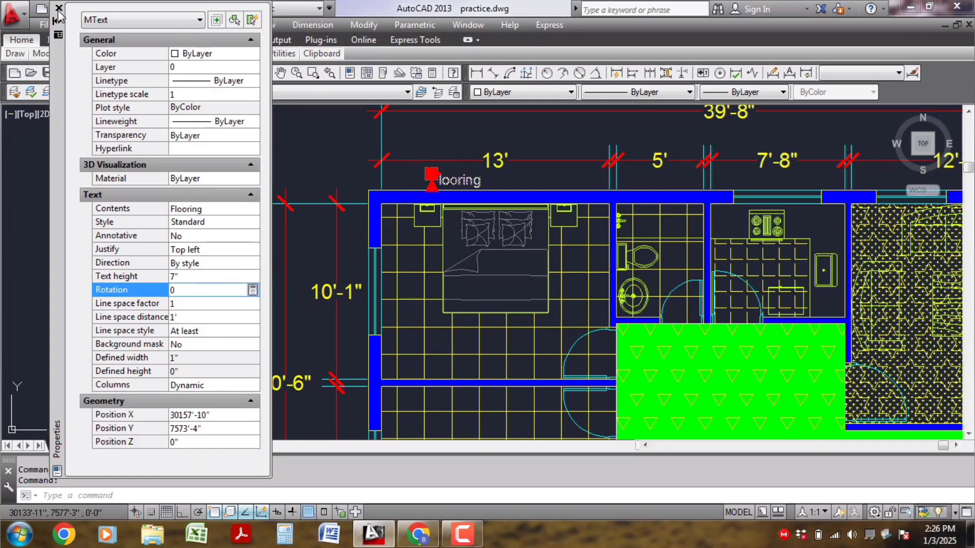
pyautogui.click(58, 8)
# - Move the "Flooring" text slightly up so it sits just under the bedroom's 13' dimension line
pyautogui.scroll(3, 457, 218)
pyautogui.write('m')
pyautogui.press('Return')
pyautogui.click(466, 202)
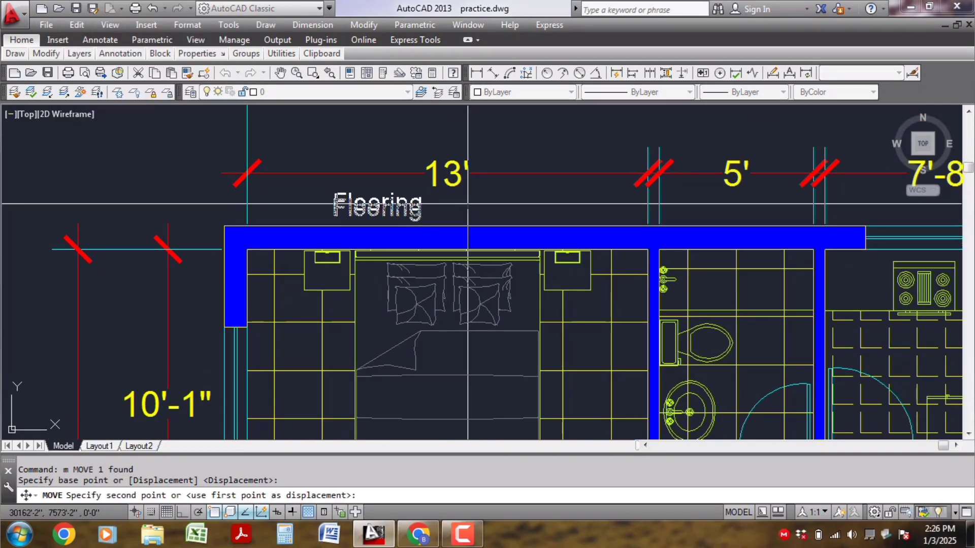
pyautogui.click(447, 170)
pyautogui.click(390, 181)
pyautogui.write('m')
pyautogui.press('Return')
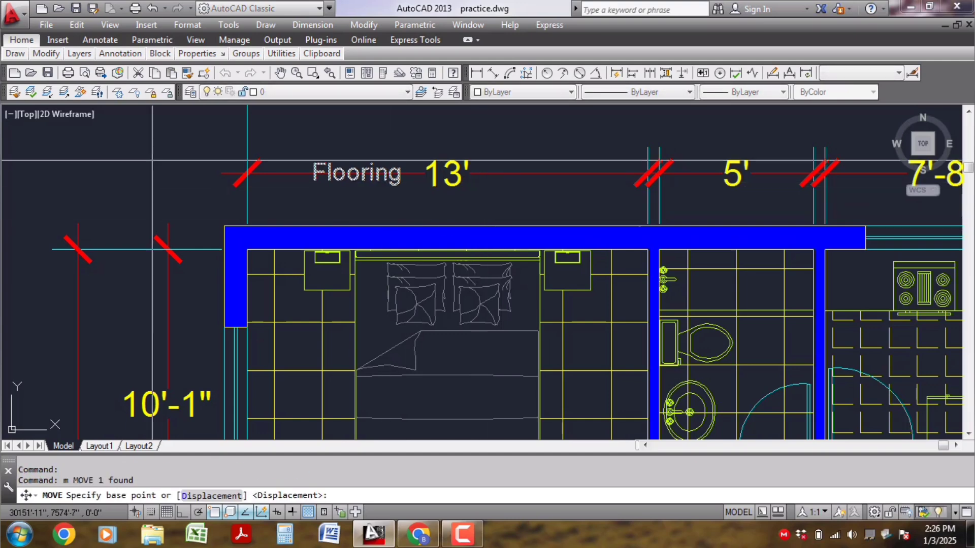
pyautogui.click(152, 161)
pyautogui.click(167, 176)
pyautogui.click(349, 190)
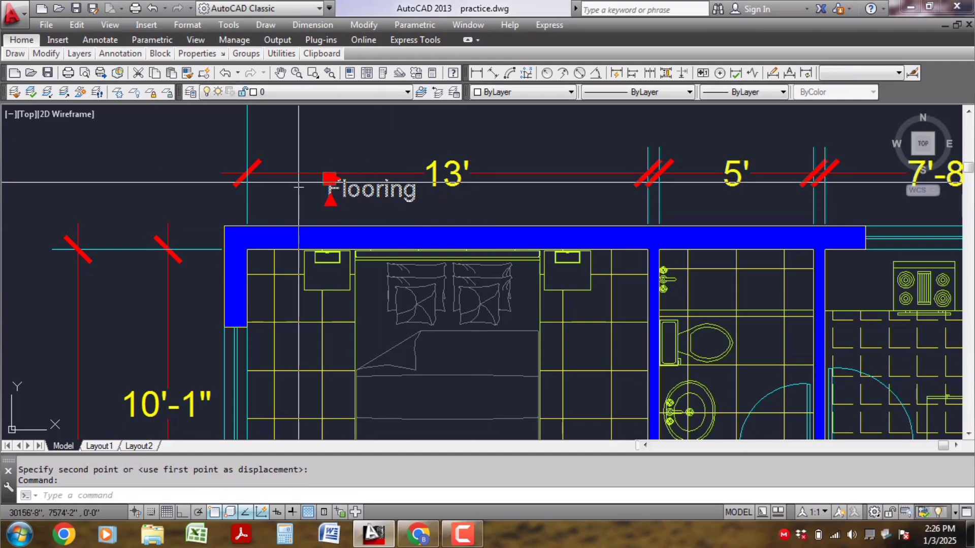
pyautogui.click(309, 93)
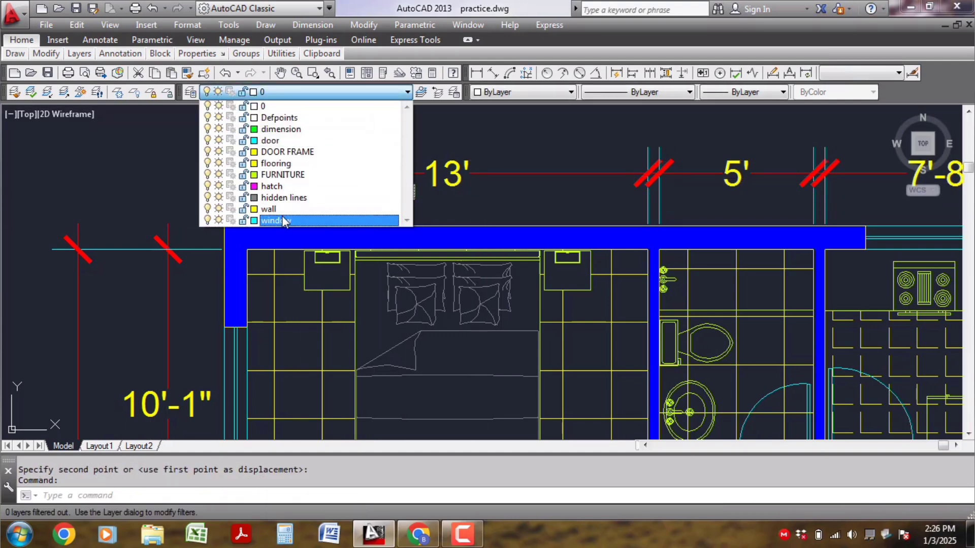
pyautogui.press('Escape')
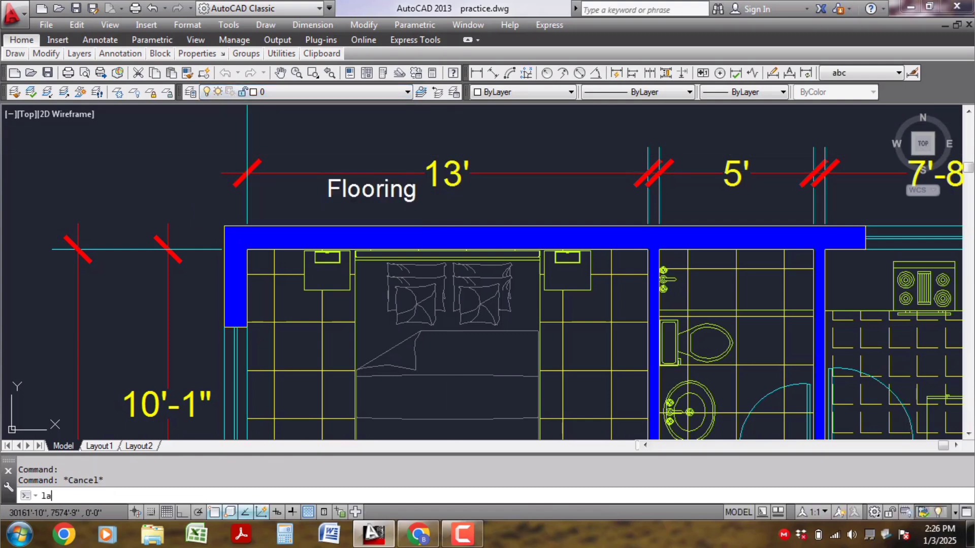
# - Create a new layer named "text" with the color magenta
pyautogui.press('Return')
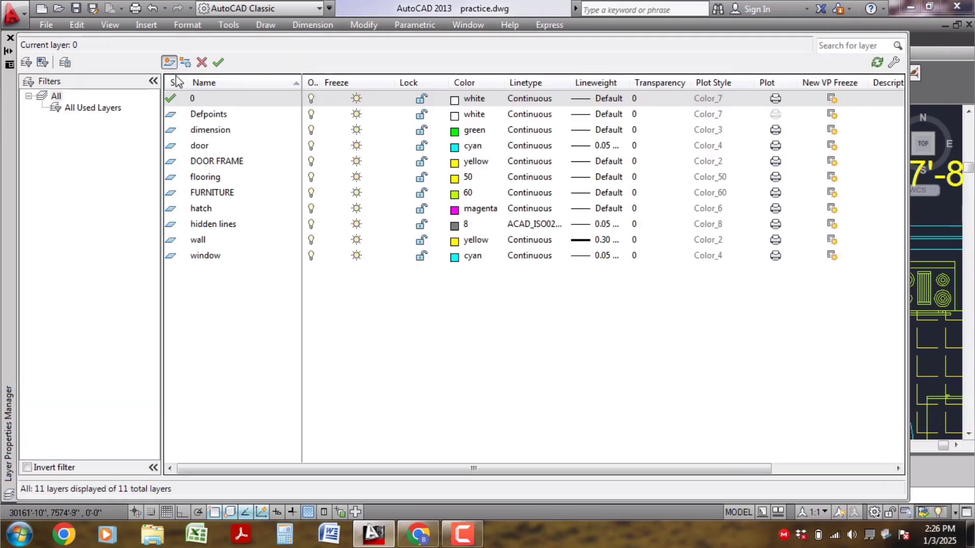
pyautogui.click(169, 62)
pyautogui.write('text')
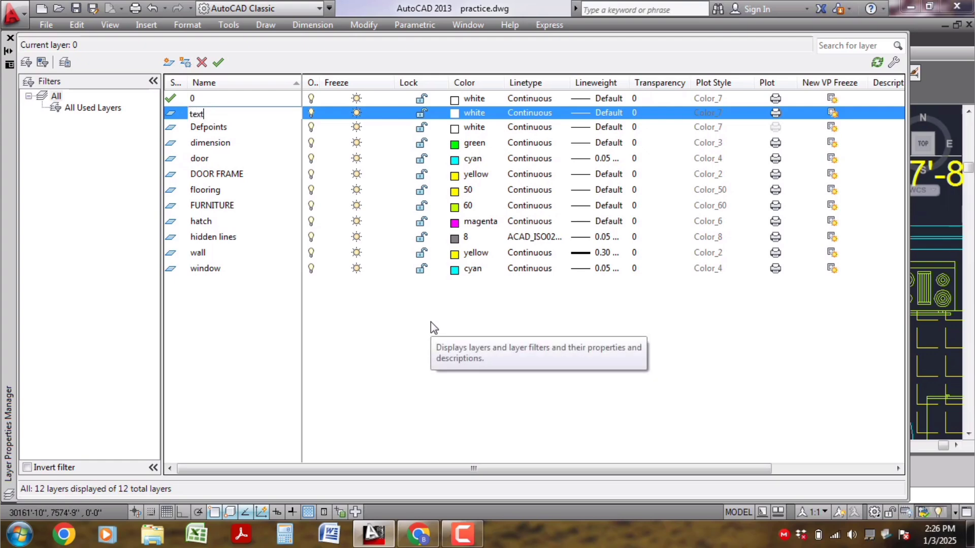
pyautogui.press('Return')
pyautogui.click(456, 116)
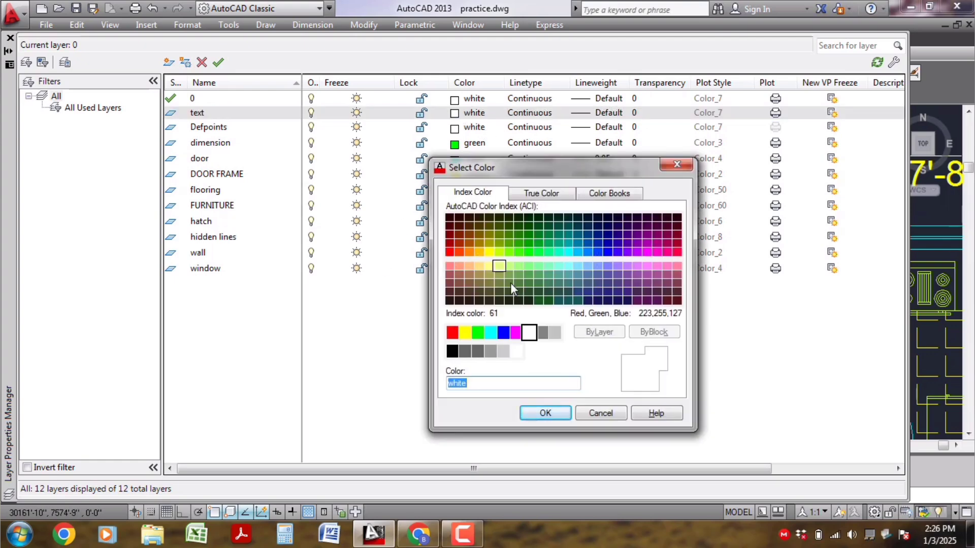
pyautogui.click(515, 337)
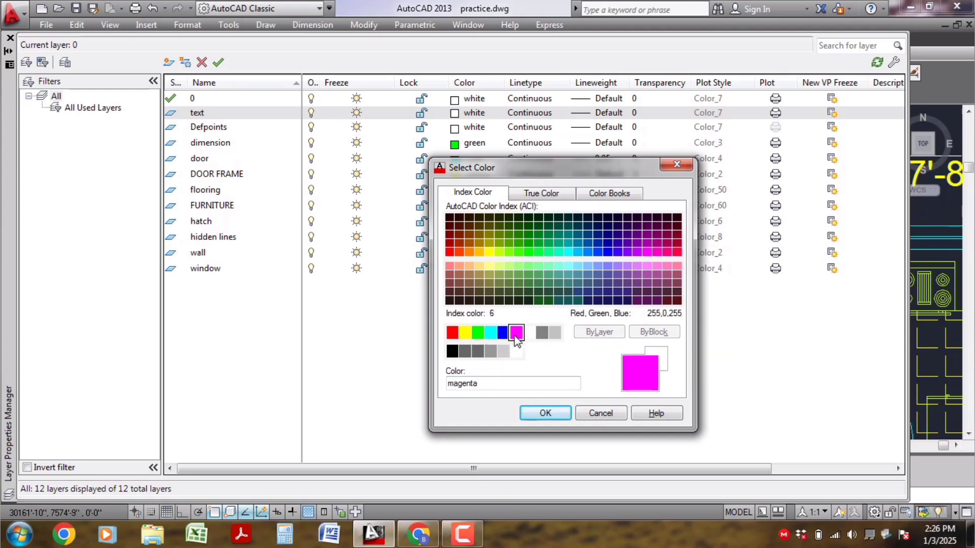
pyautogui.click(552, 413)
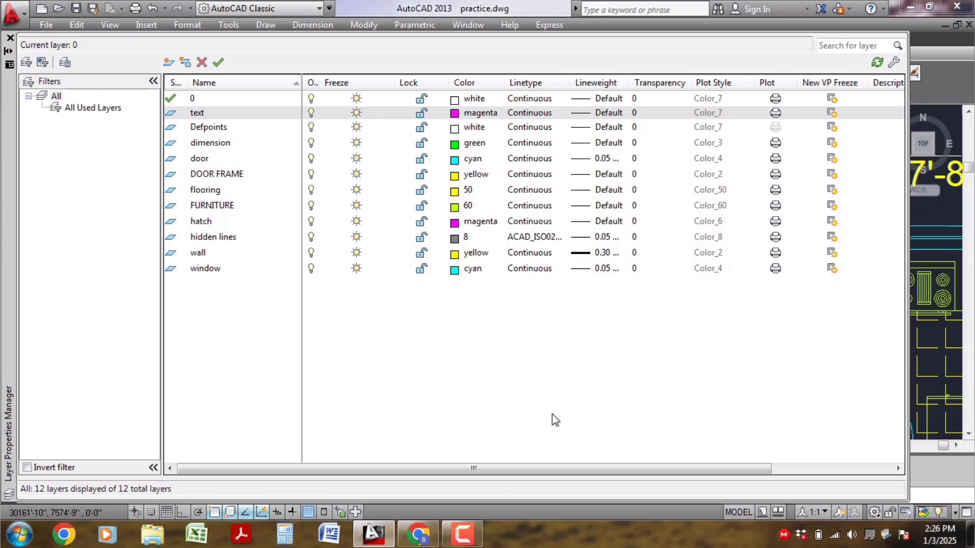
pyautogui.click(877, 63)
pyautogui.click(9, 38)
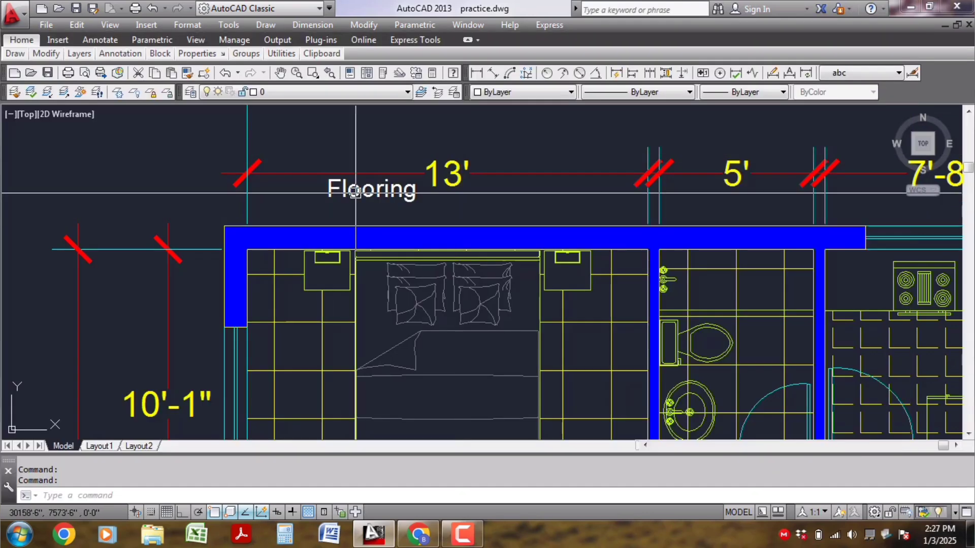
# - Assign the "Flooring" text to the "text" layer
pyautogui.click(304, 92)
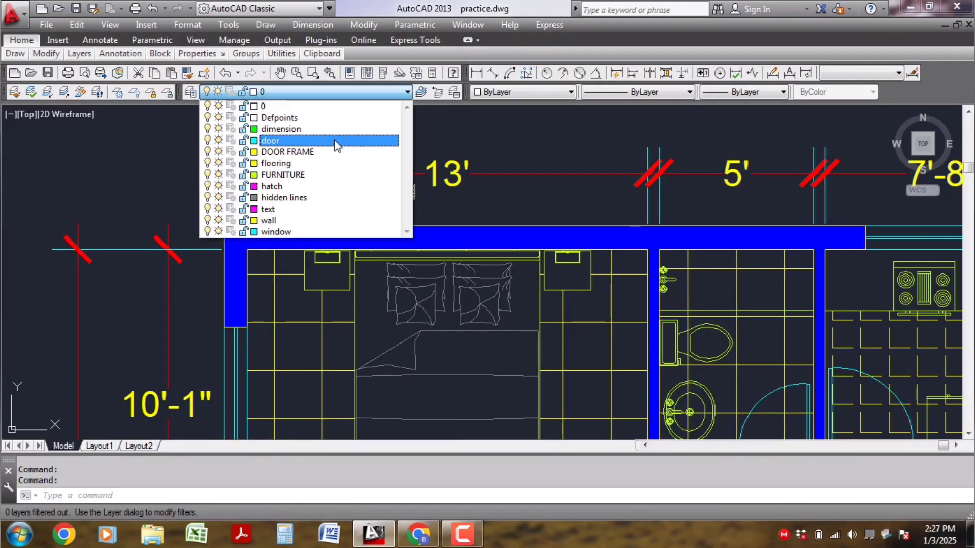
pyautogui.click(284, 209)
pyautogui.press('Escape')
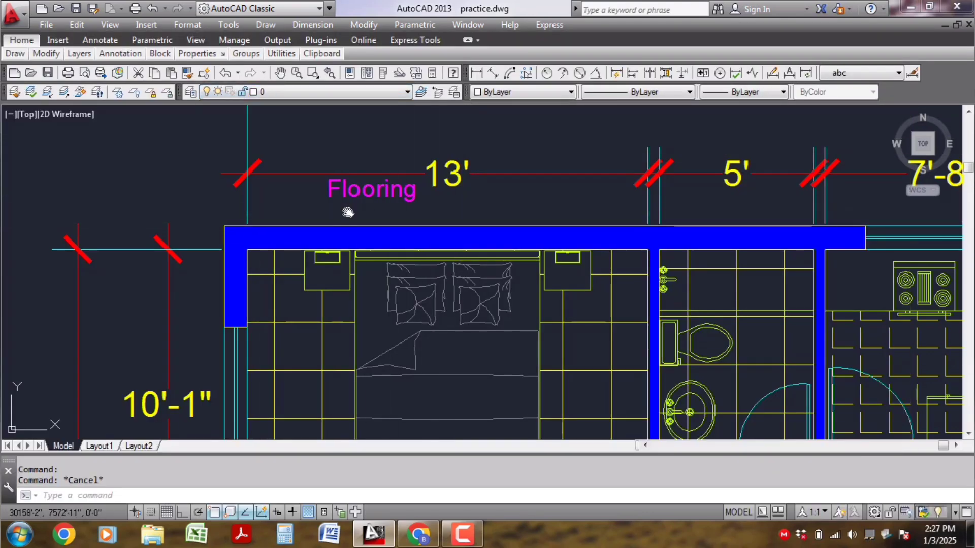
# - Move the "Flooring" text slightly right and down, between the 13' dimension line and the bedroom's top wall
pyautogui.moveTo(350, 203); pyautogui.dragTo(362, 203, button='middle')
pyautogui.click(366, 197)
pyautogui.write('m')
pyautogui.press('Return')
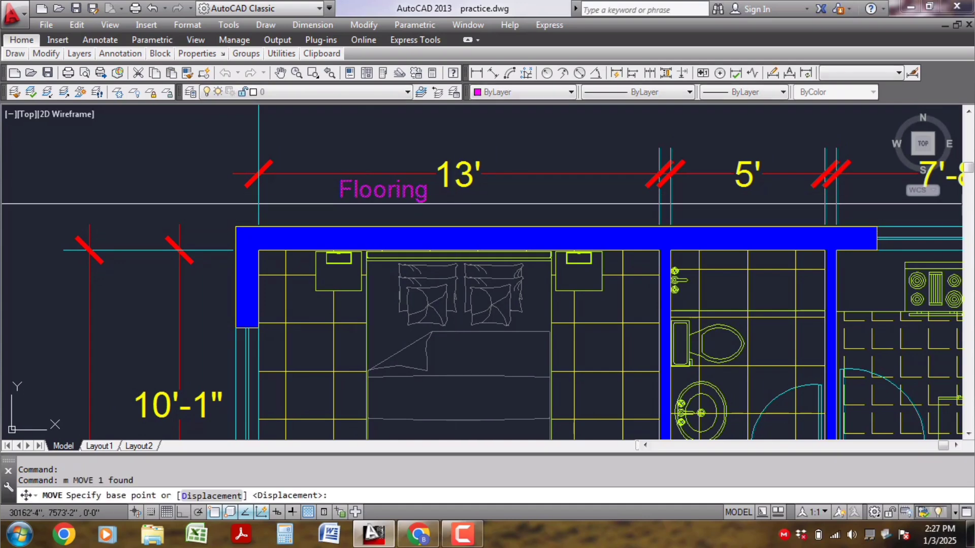
pyautogui.click(459, 174)
pyautogui.click(490, 187)
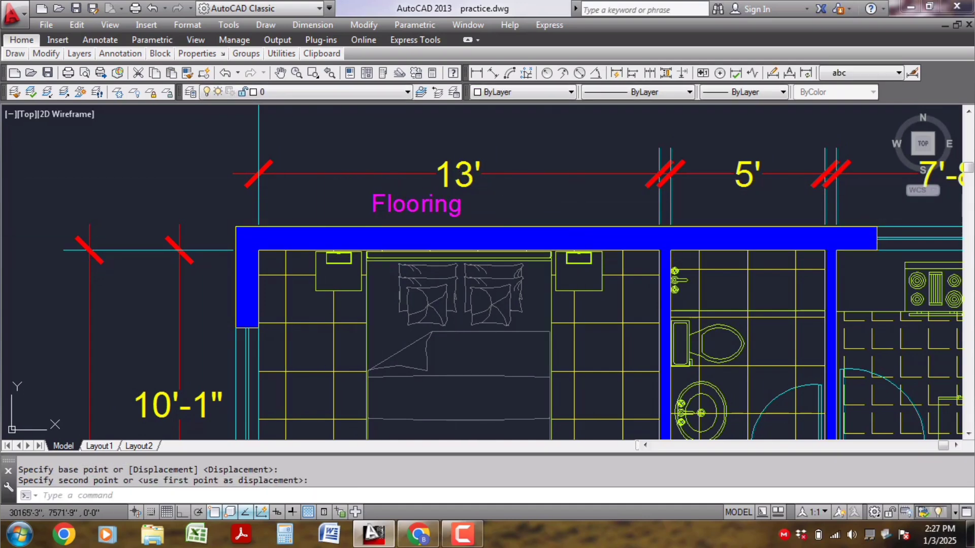
# - Draw a QLEADER without annotation, Ortho on, from the bedroom's floor tiles straight up past the top wall, ending horizontally toward the "Flooring" text
pyautogui.scroll(-1, 578, 370)
pyautogui.moveTo(578, 369); pyautogui.dragTo(602, 347, button='middle')
pyautogui.scroll(-1, 599, 344)
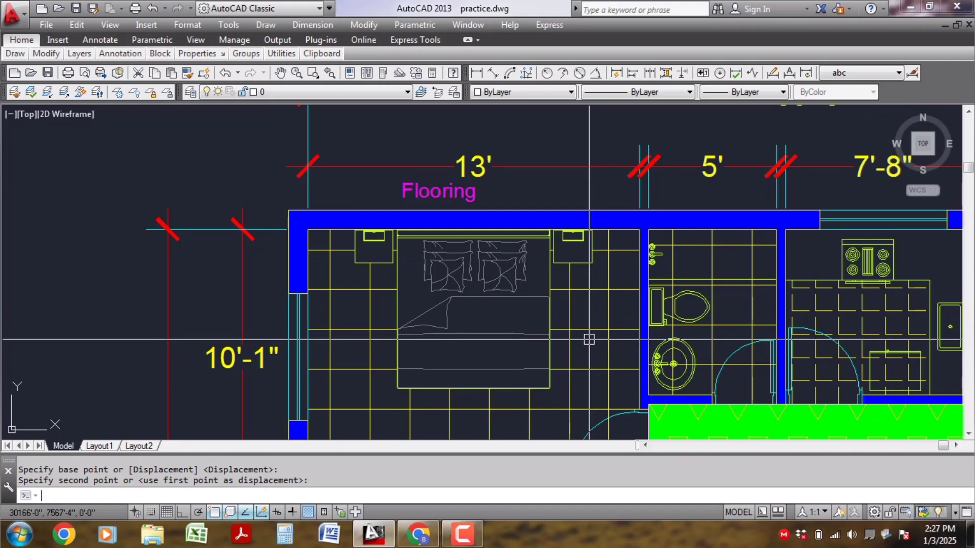
pyautogui.press('Return')
pyautogui.scroll(1, 437, 249)
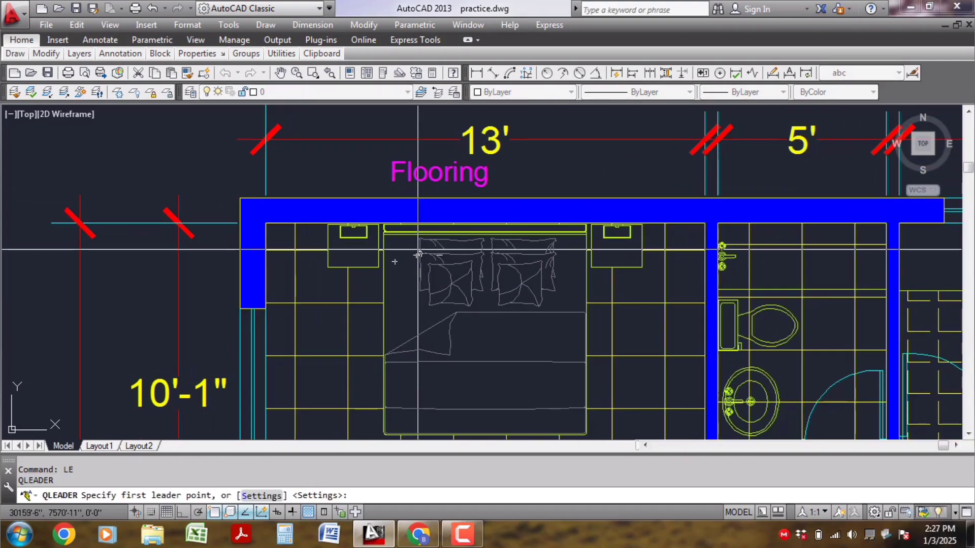
pyautogui.moveTo(355, 306); pyautogui.dragTo(355, 320, button='middle')
pyautogui.click(317, 315)
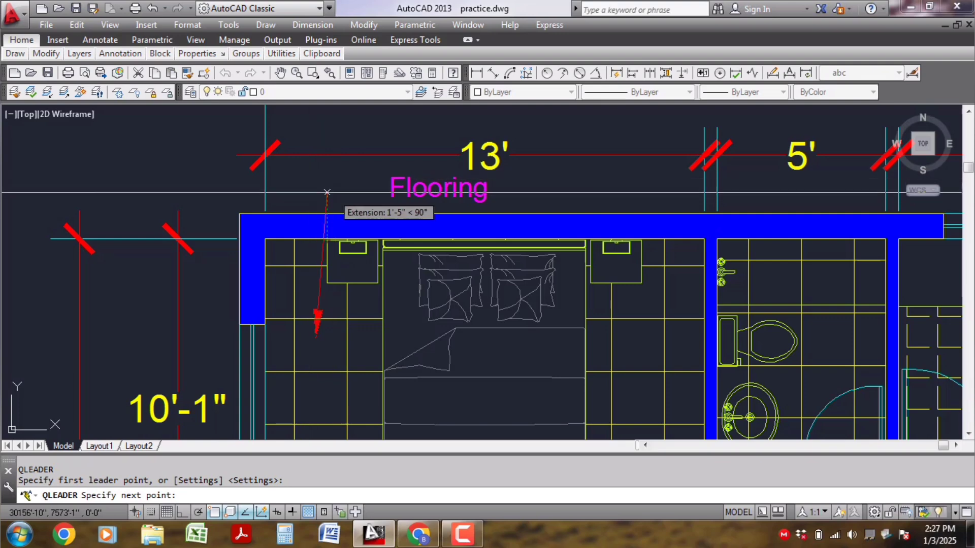
pyautogui.press('F8')
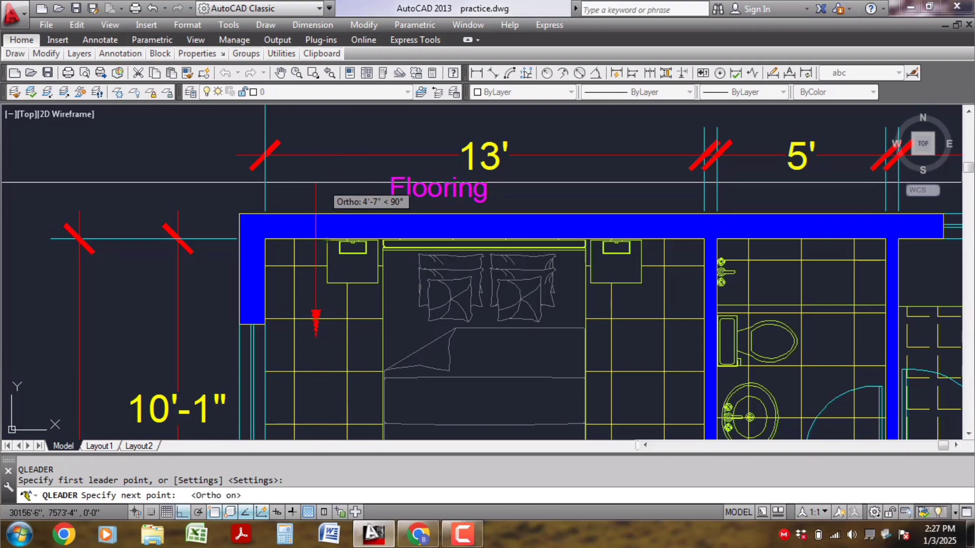
pyautogui.click(322, 178)
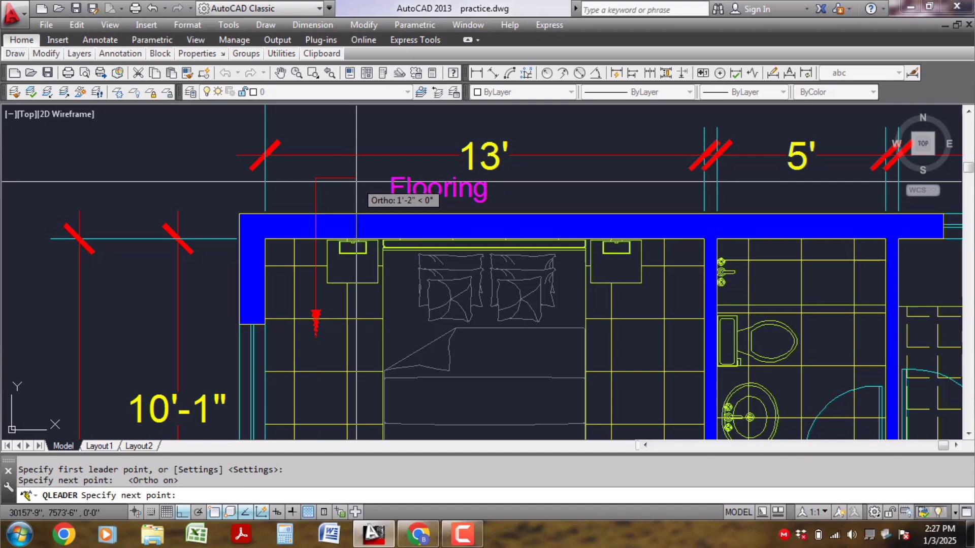
pyautogui.click(356, 181)
pyautogui.press('Return')
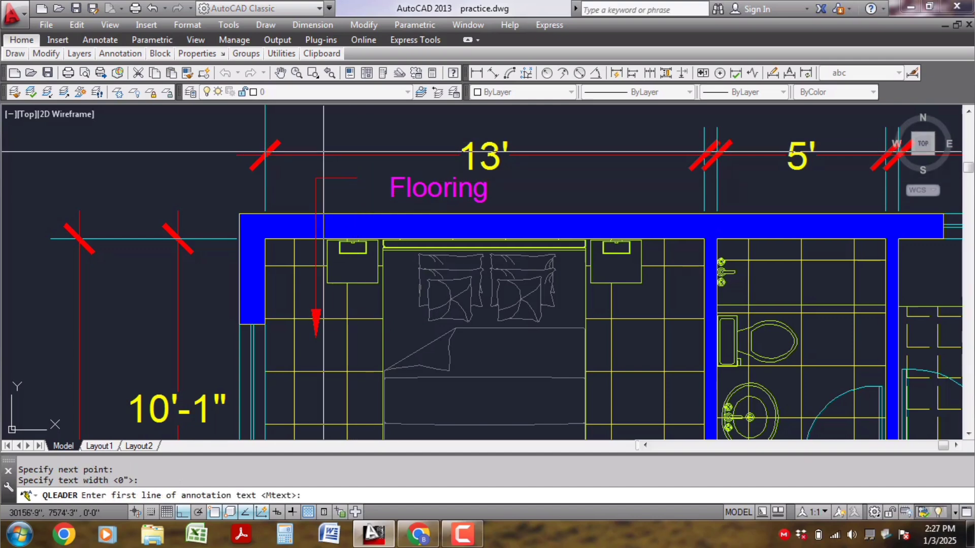
pyautogui.press('Return')
pyautogui.click(376, 183)
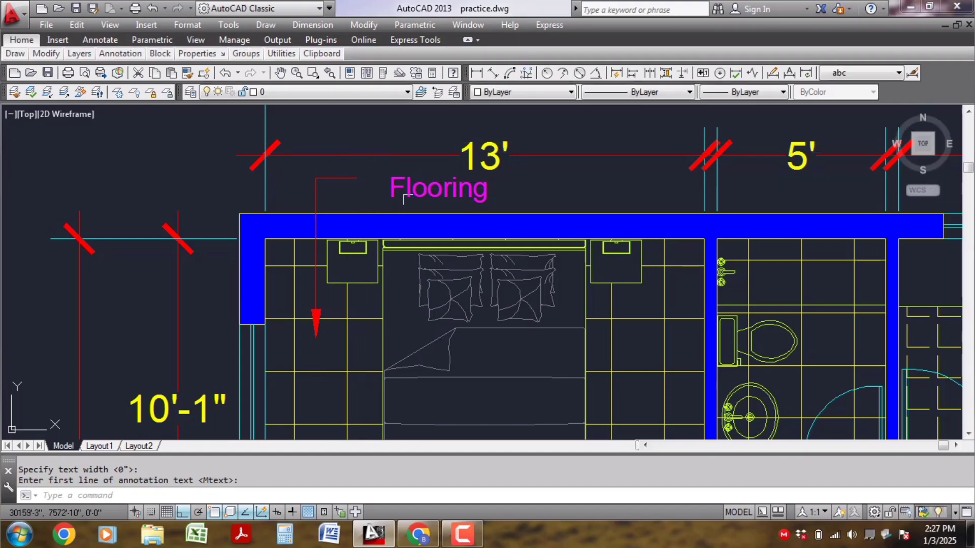
# - Move the "Flooring" text left and slightly up with Ortho off, lining it up with the leader's horizontal end
pyautogui.scroll(2, 417, 183)
pyautogui.click(477, 210)
pyautogui.click(440, 173)
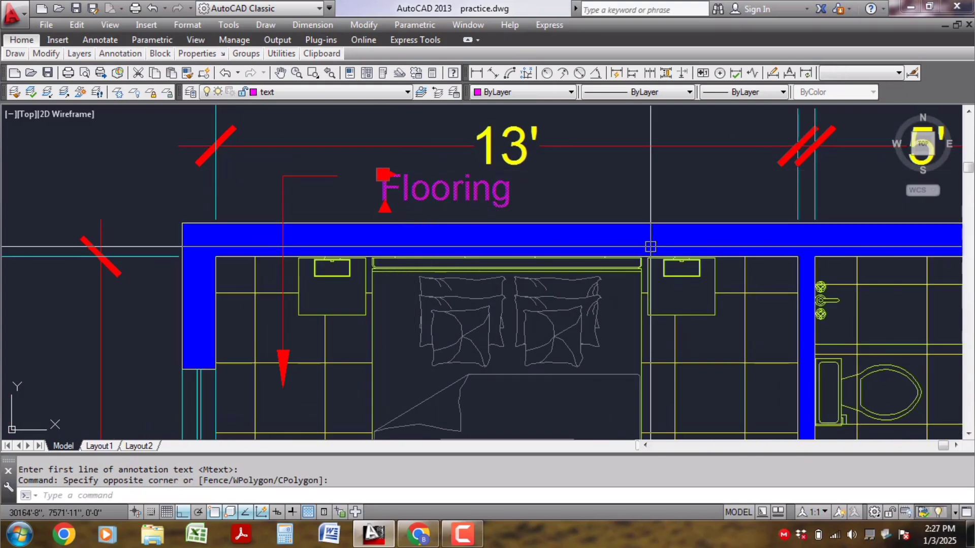
pyautogui.write('m')
pyautogui.press('Return')
pyautogui.click(718, 191)
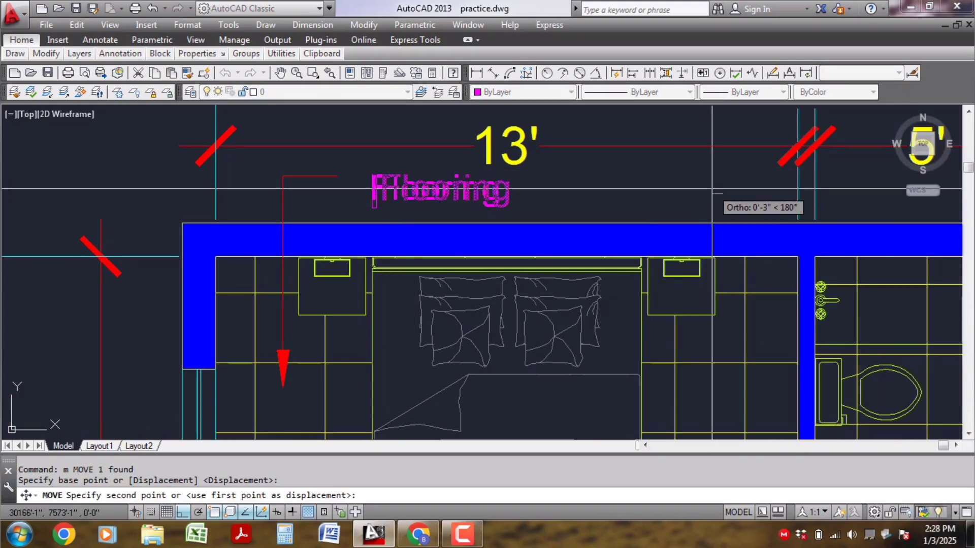
pyautogui.press('F8')
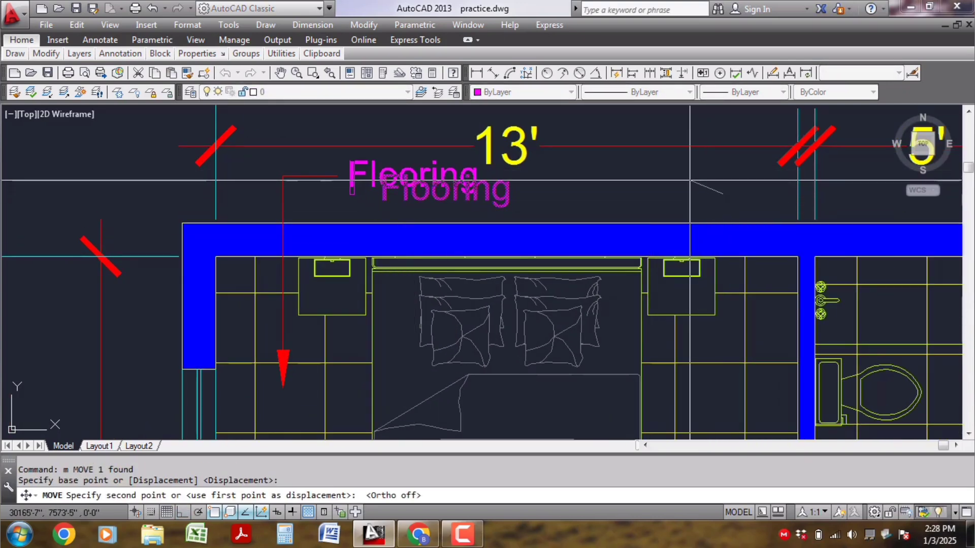
pyautogui.click(688, 178)
pyautogui.scroll(-1, 387, 252)
pyautogui.scroll(1, 333, 211)
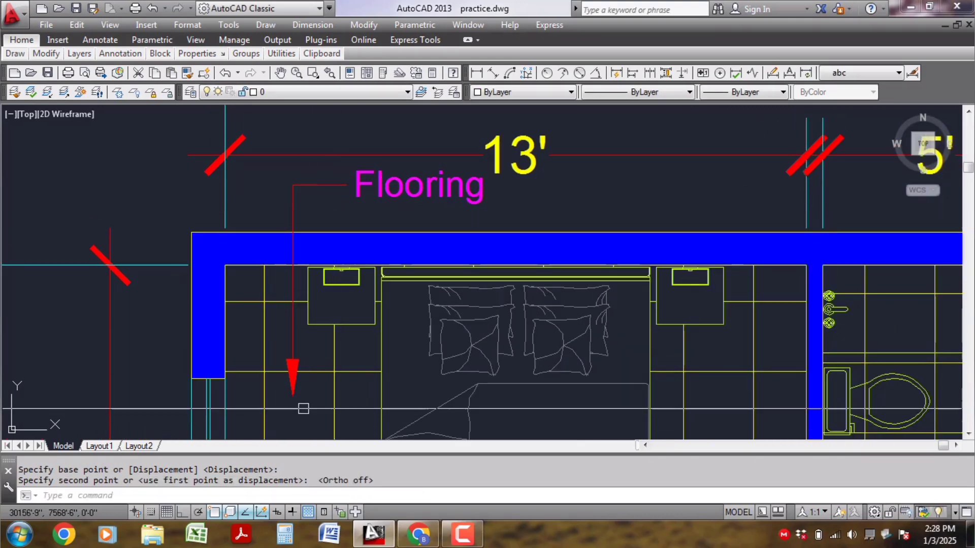
# - Try moving the "Flooring" text slightly closer to the leader's end, and undo that move
pyautogui.scroll(3, 335, 193)
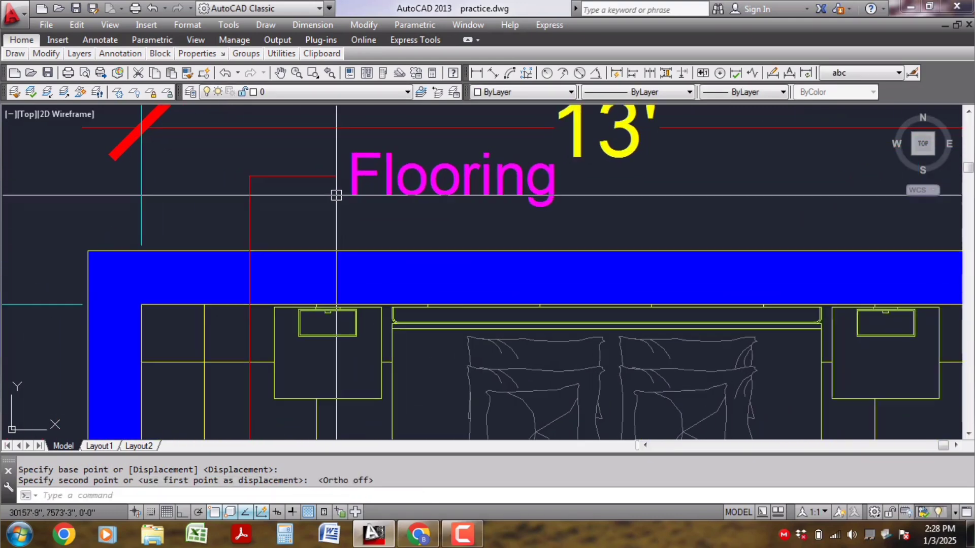
pyautogui.scroll(-2, 335, 191)
pyautogui.click(356, 172)
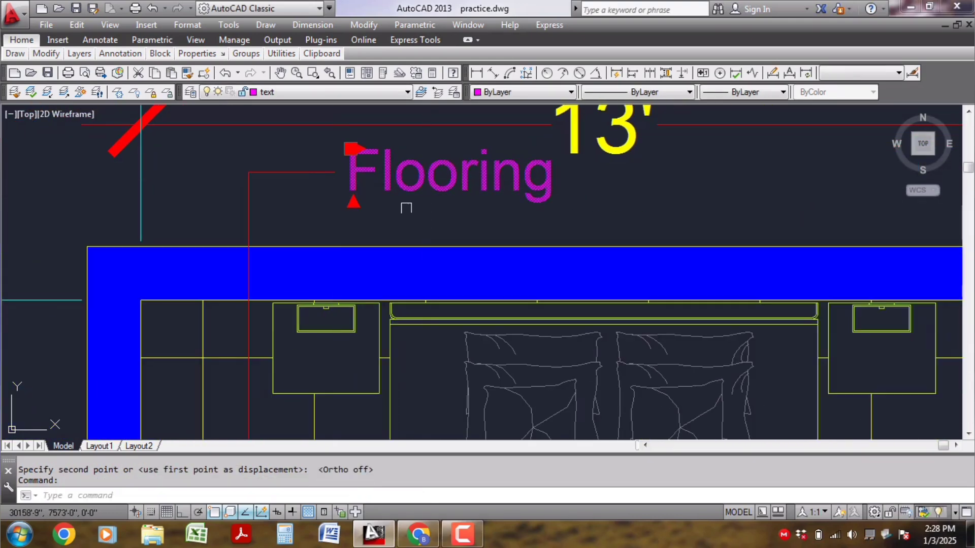
pyautogui.write('m')
pyautogui.press('Return')
pyautogui.click(642, 203)
pyautogui.click(624, 205)
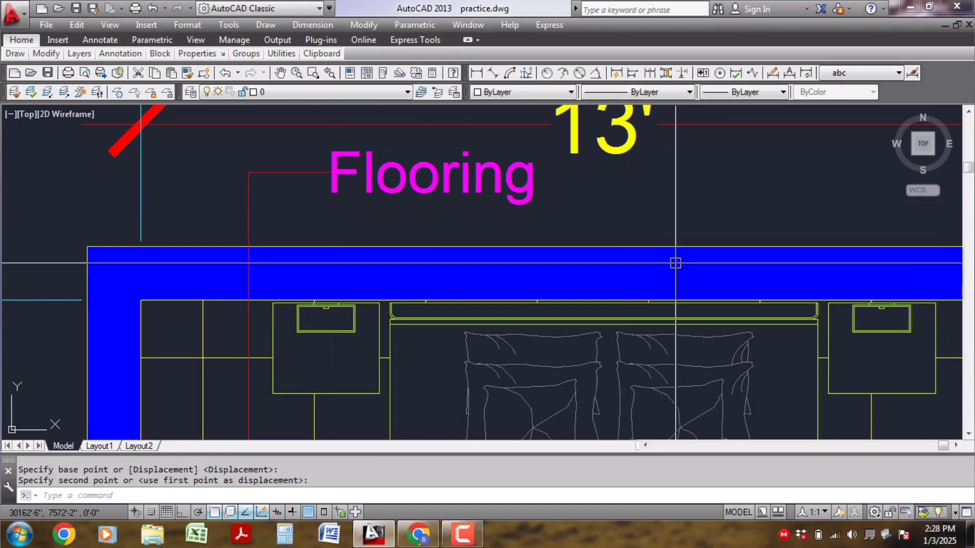
pyautogui.hotkey('ctrl', 'z')
pyautogui.scroll(-4, 437, 264)
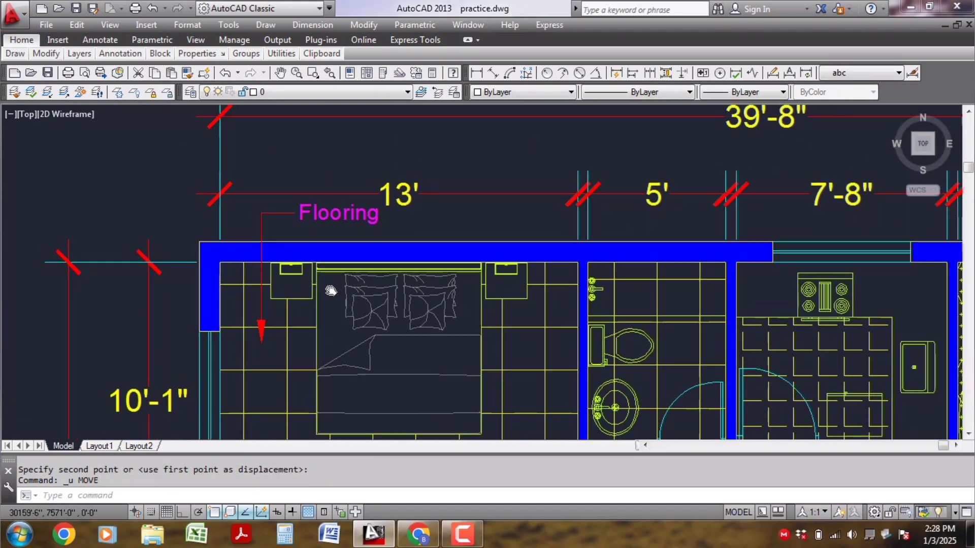
# - Check which layers the "Flooring" text and its leader are on
pyautogui.scroll(-2, 308, 291)
pyautogui.moveTo(293, 304); pyautogui.dragTo(380, 266, button='middle')
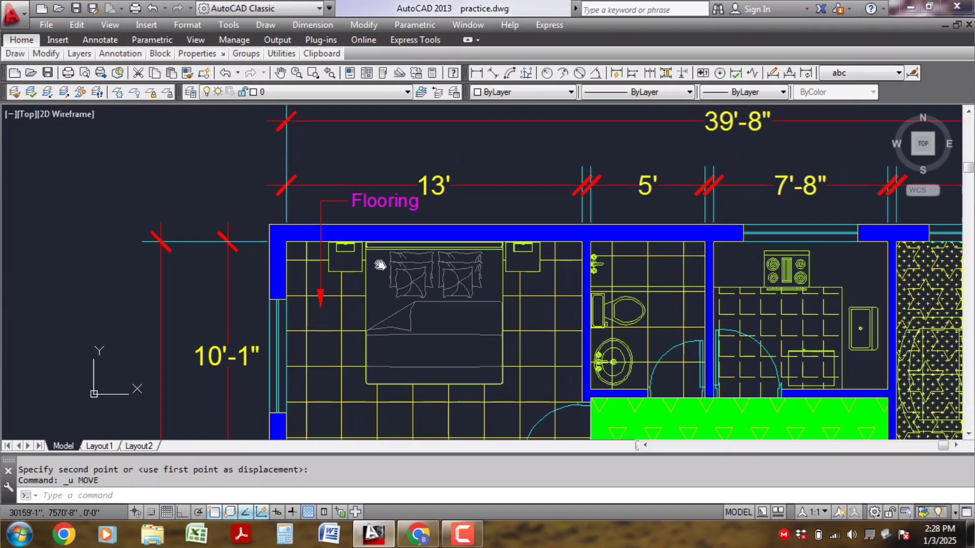
pyautogui.scroll(2, 385, 269)
pyautogui.scroll(1, 304, 219)
pyautogui.click(386, 187)
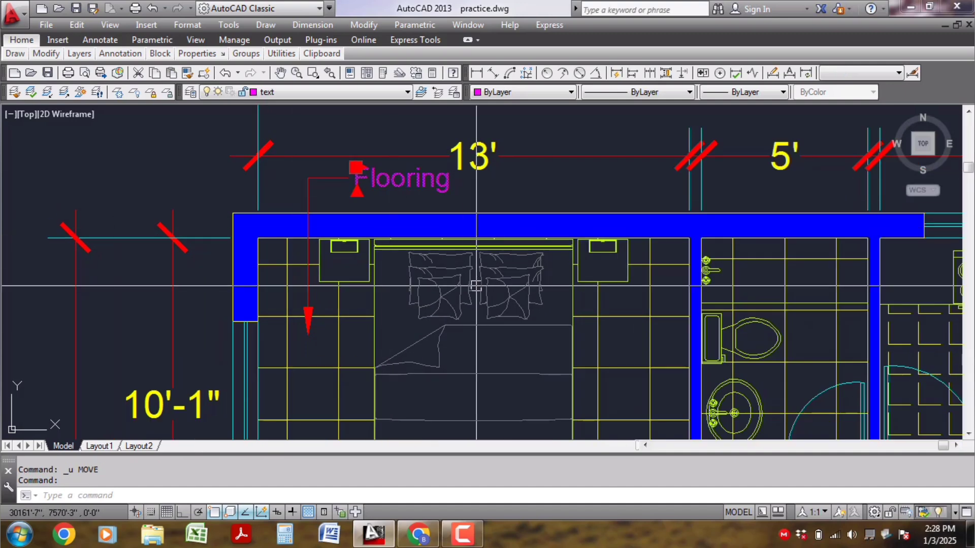
pyautogui.press('Escape')
pyautogui.click(322, 187)
pyautogui.click(261, 193)
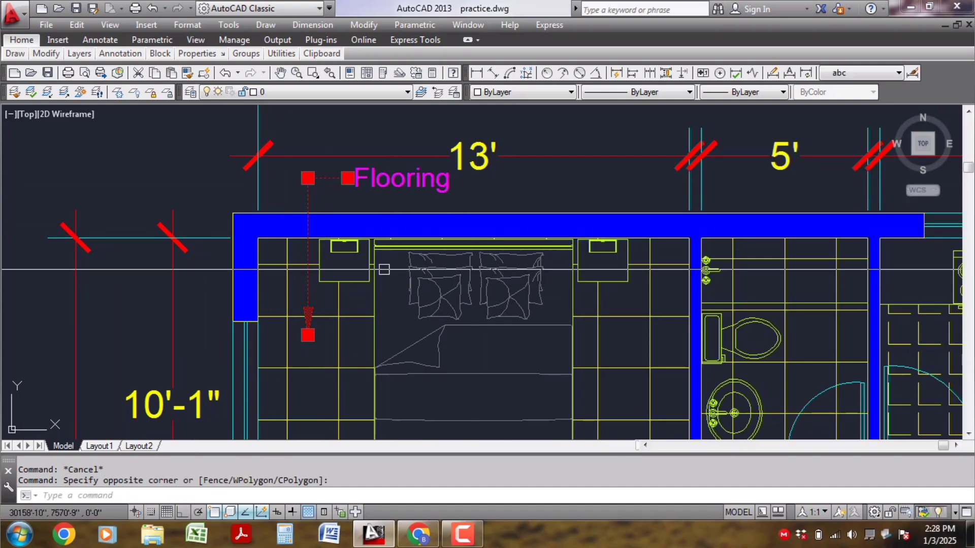
pyautogui.press('Escape')
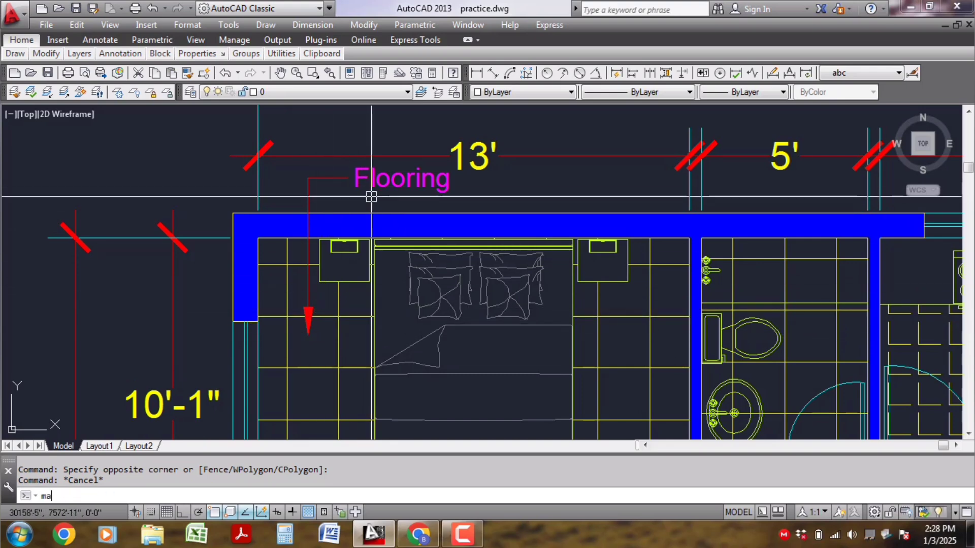
# - Match the leader's properties to the "Flooring" text with MATCHPROP
pyautogui.press('Return')
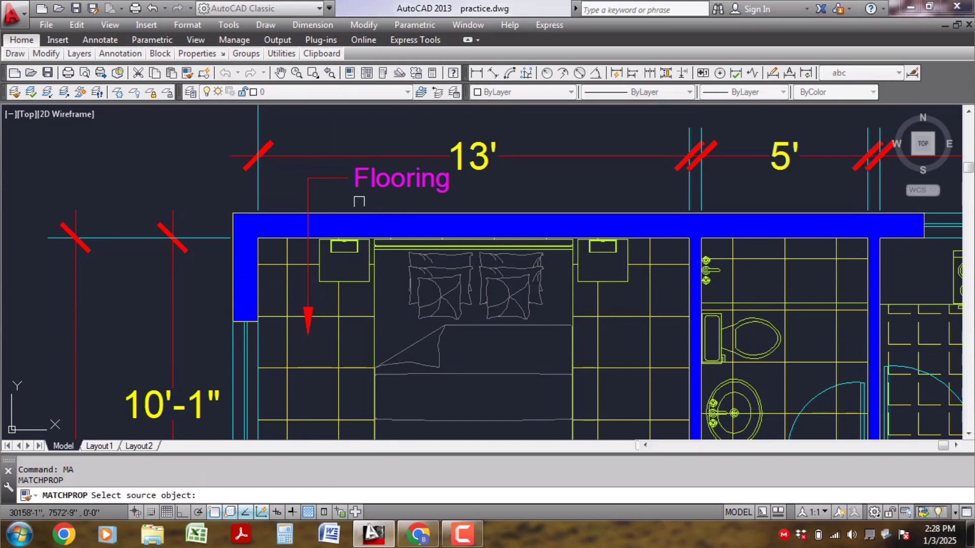
pyautogui.click(376, 178)
pyautogui.click(322, 172)
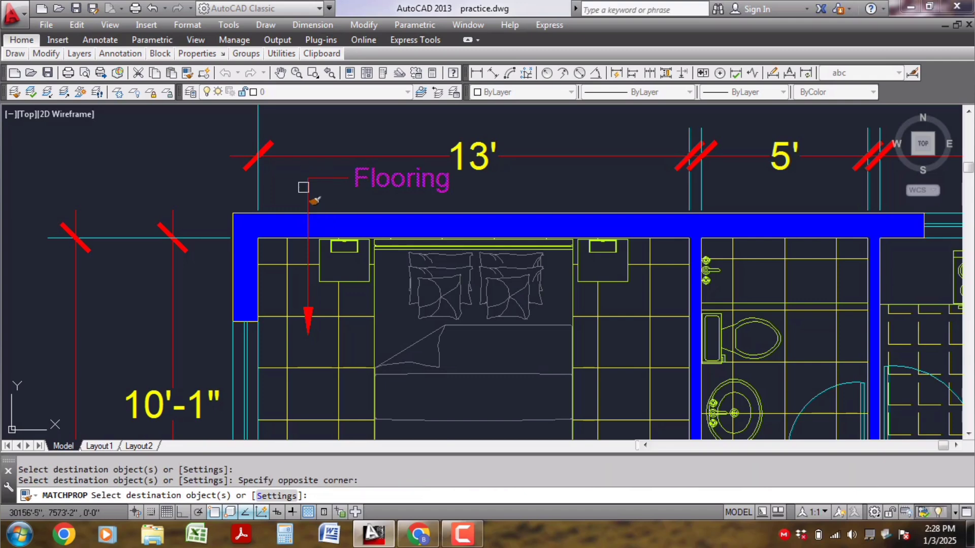
pyautogui.press('Escape')
pyautogui.click(320, 179)
pyautogui.press('Escape')
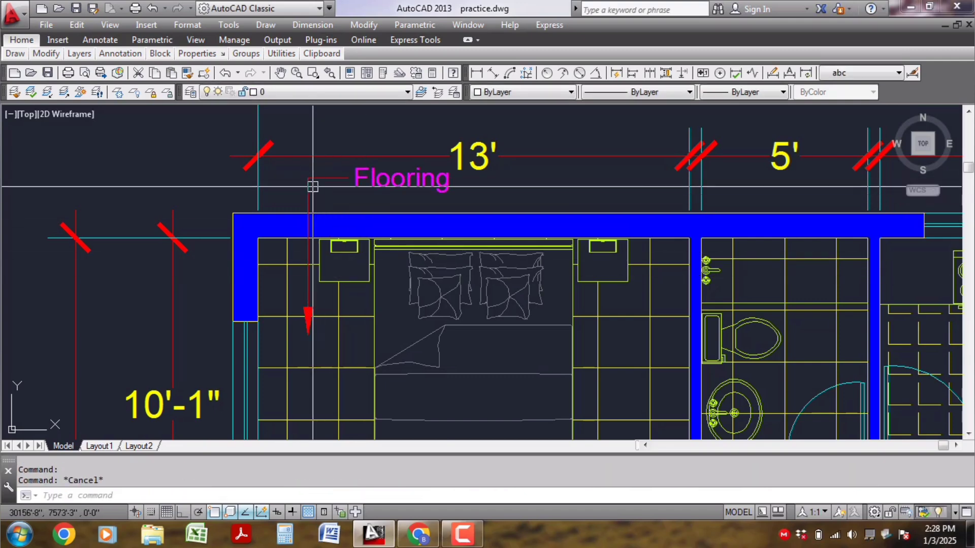
# - Open the leader's properties and set its dimension line color to Magenta
pyautogui.click(309, 178)
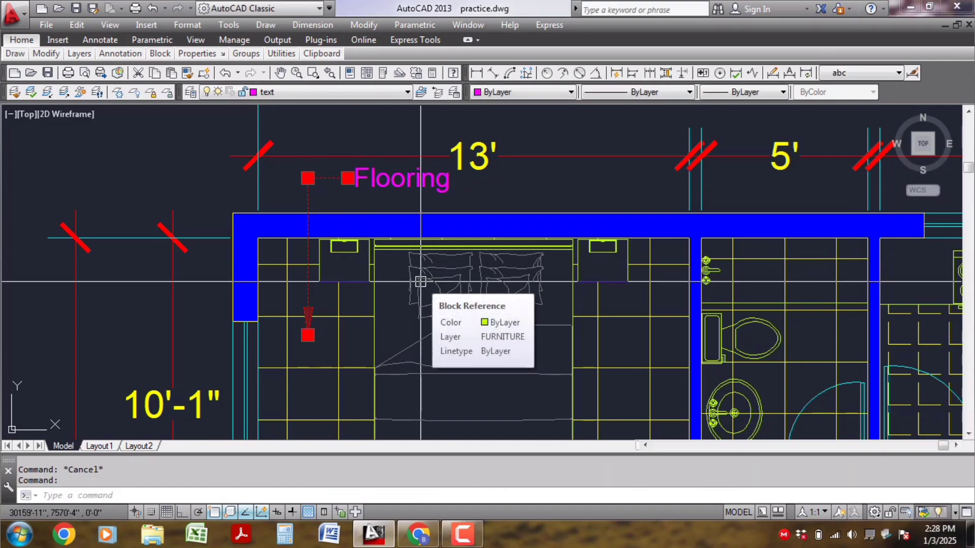
pyautogui.write('CH')
pyautogui.press('Return')
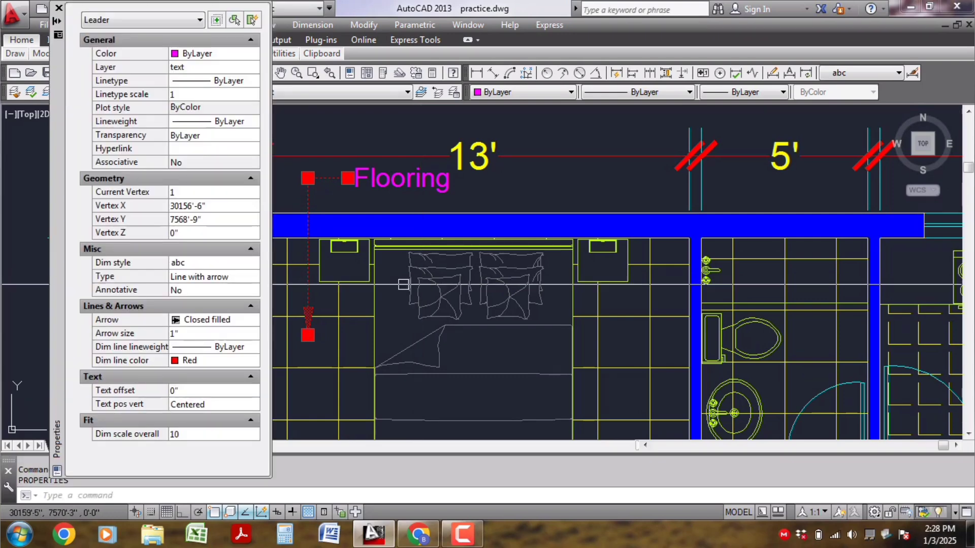
pyautogui.moveTo(416, 285); pyautogui.dragTo(520, 282, button='middle')
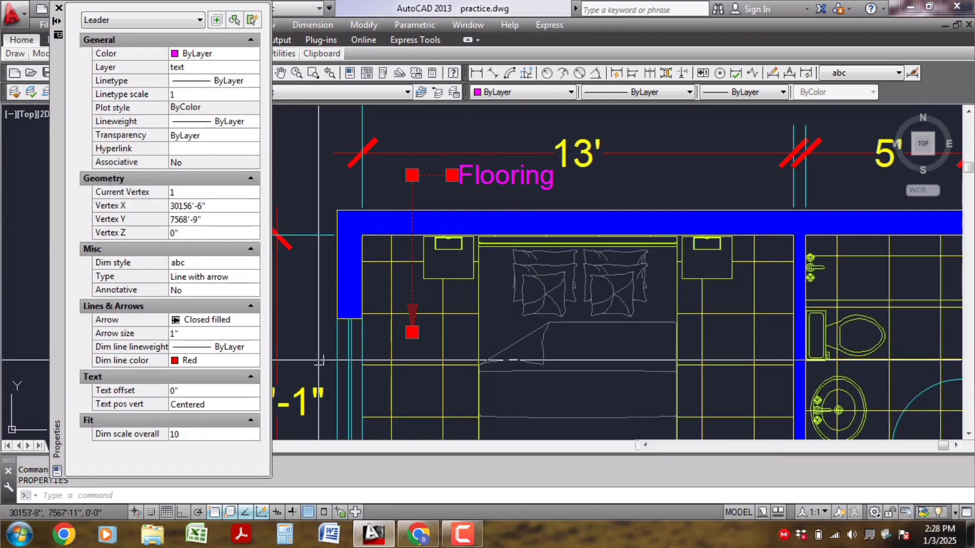
pyautogui.click(207, 362)
pyautogui.click(208, 361)
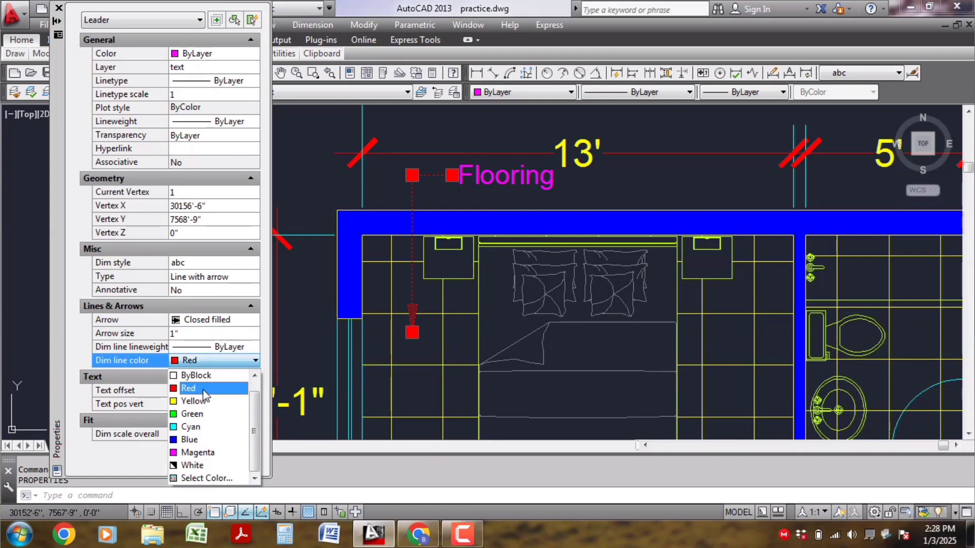
pyautogui.click(193, 453)
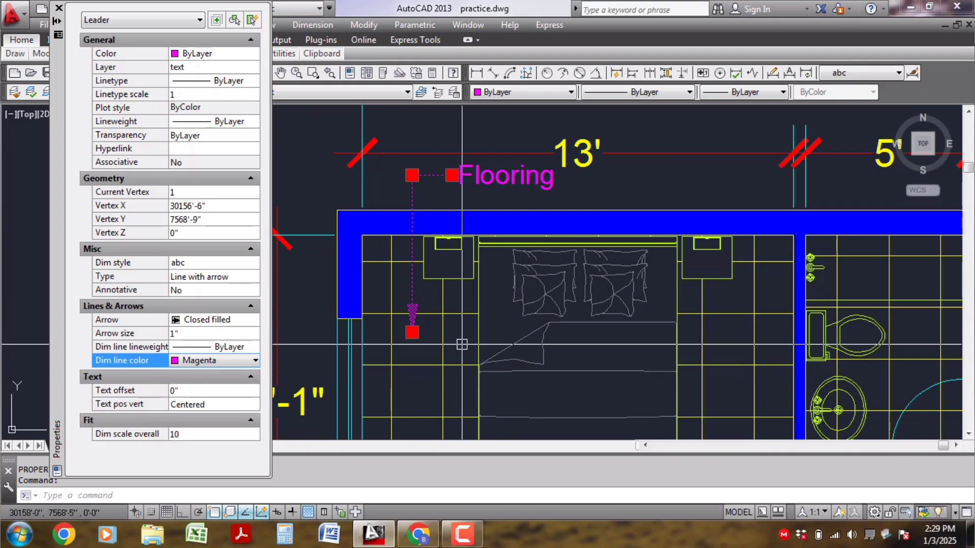
# - Try an arrow size of .5 and a larger one on the leader, and set it back to 1"
pyautogui.click(205, 334)
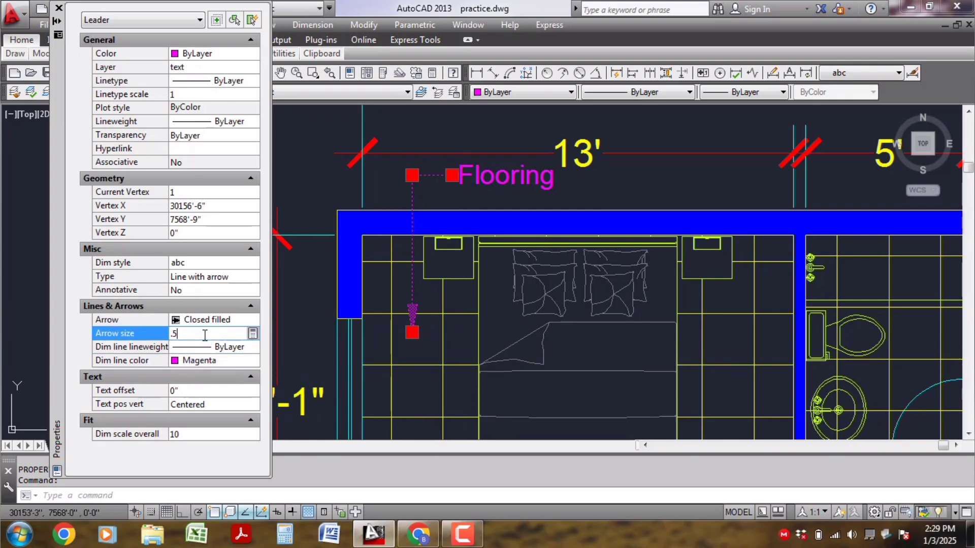
pyautogui.press('Tab')
pyautogui.click(204, 335)
pyautogui.press('Tab')
pyautogui.click(205, 335)
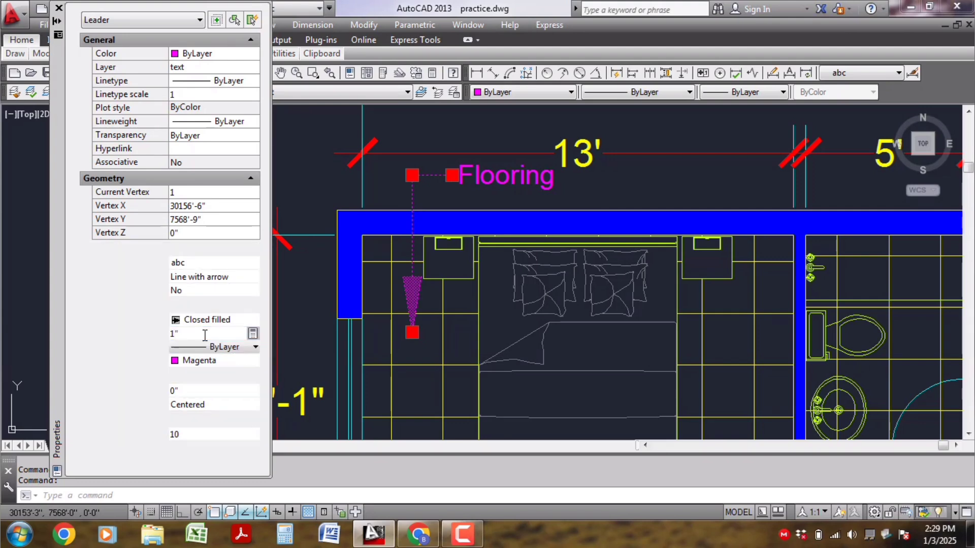
pyautogui.press('Tab')
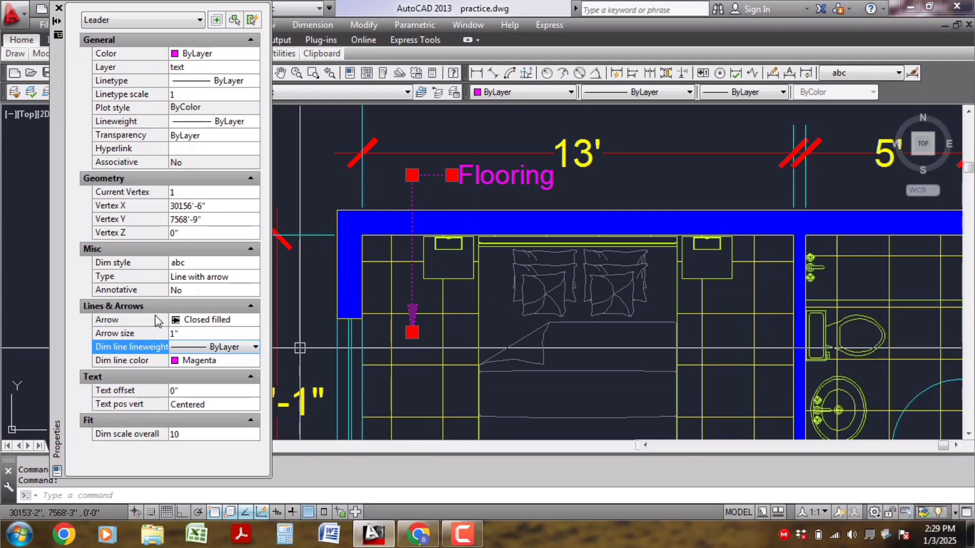
# - Choose Closed filled as the leader's arrowhead, close its properties and deselect the leader
pyautogui.click(184, 321)
pyautogui.click(206, 319)
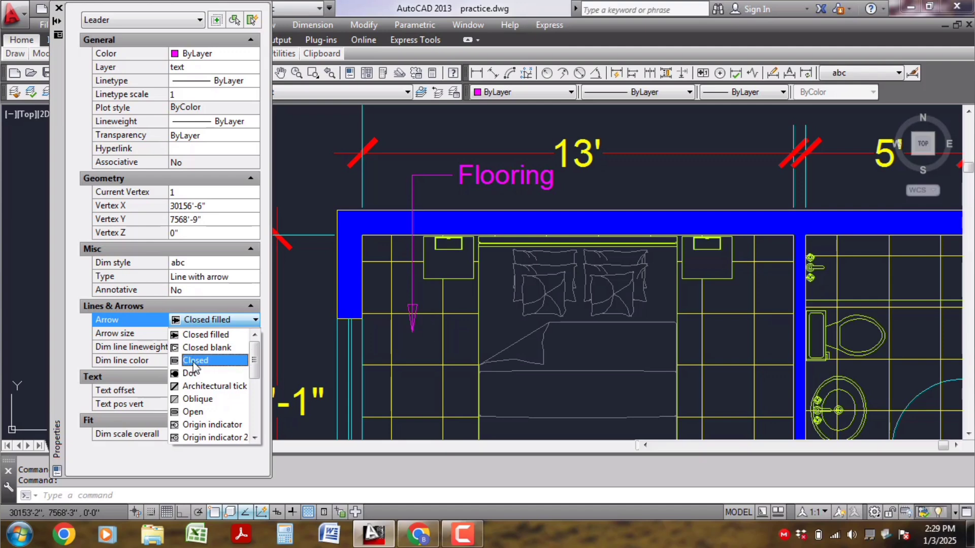
pyautogui.click(202, 337)
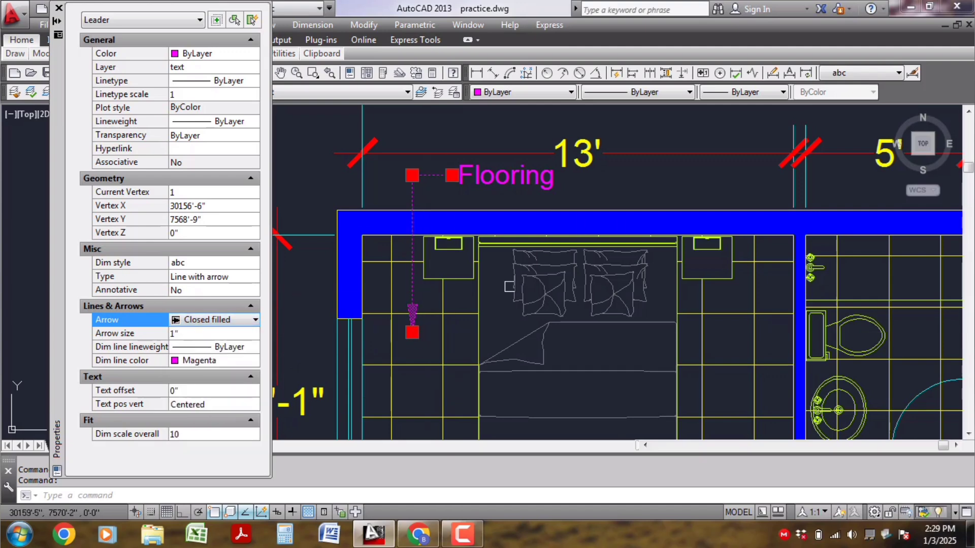
pyautogui.click(59, 8)
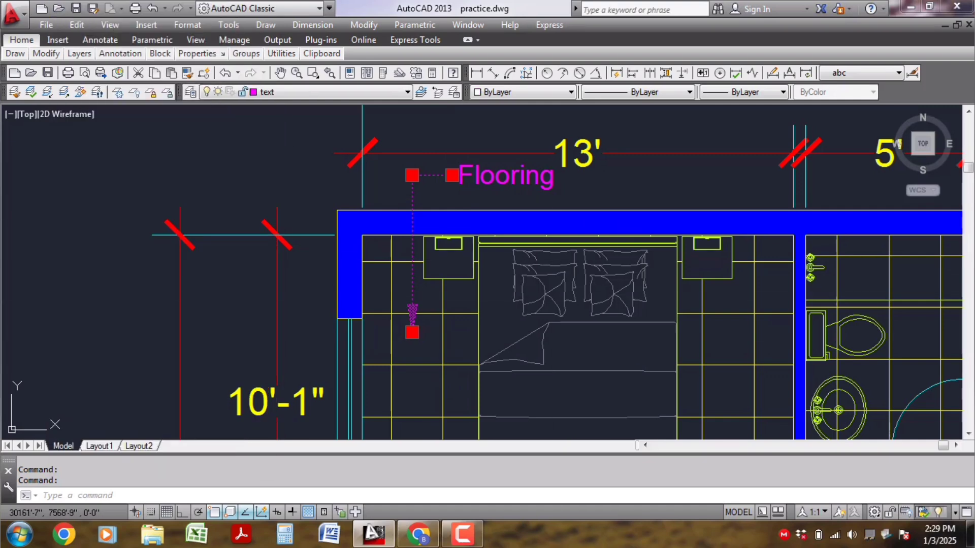
pyautogui.press('Escape')
pyautogui.scroll(-1, 457, 284)
pyautogui.moveTo(509, 256); pyautogui.dragTo(427, 257, button='middle')
pyautogui.scroll(1, 375, 196)
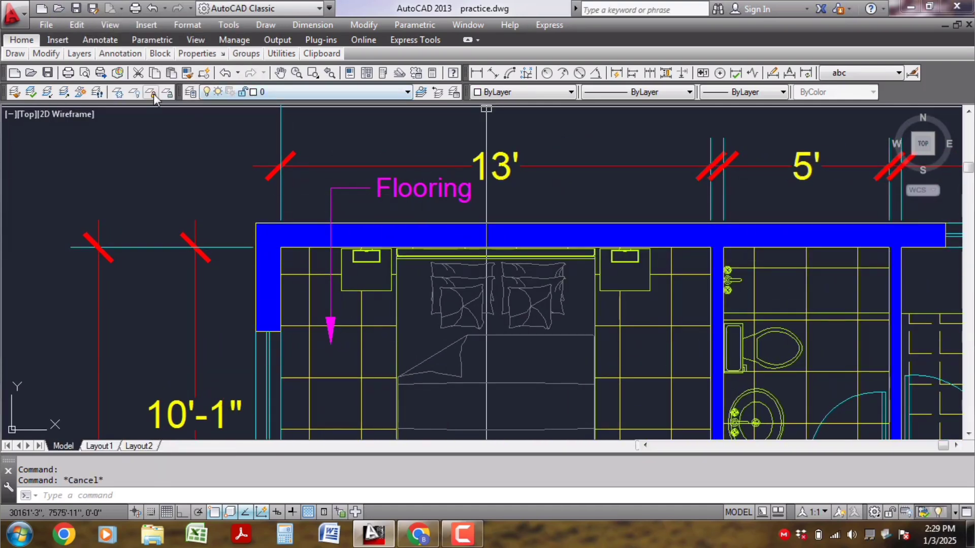
# - Turn off the "text" layer by picking the "Flooring" text, and turn the layer back on
pyautogui.click(138, 96)
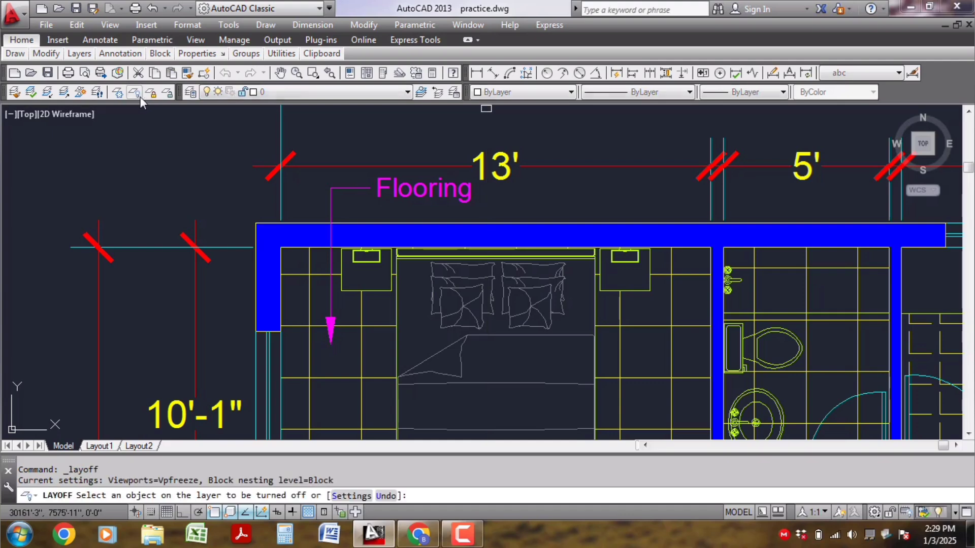
pyautogui.click(386, 192)
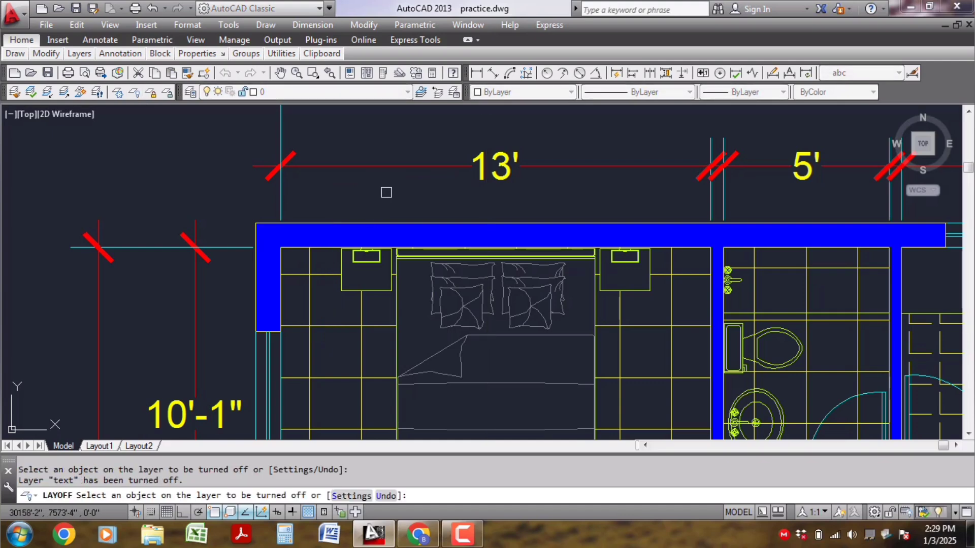
pyautogui.press('Escape')
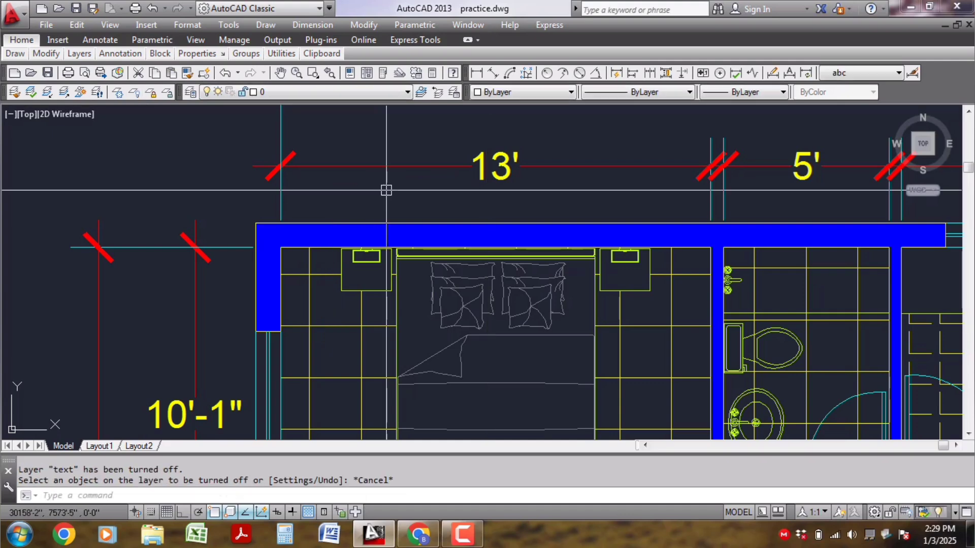
pyautogui.click(334, 94)
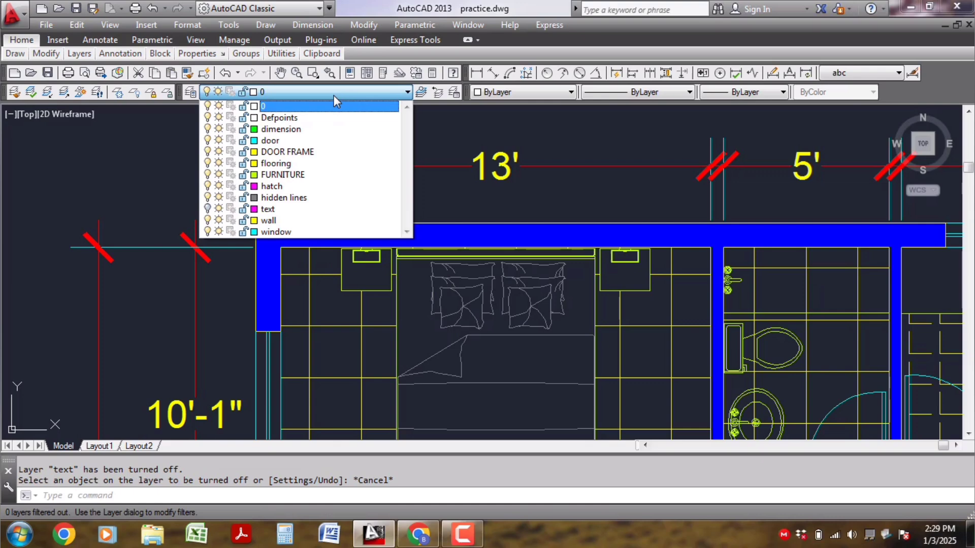
pyautogui.click(208, 209)
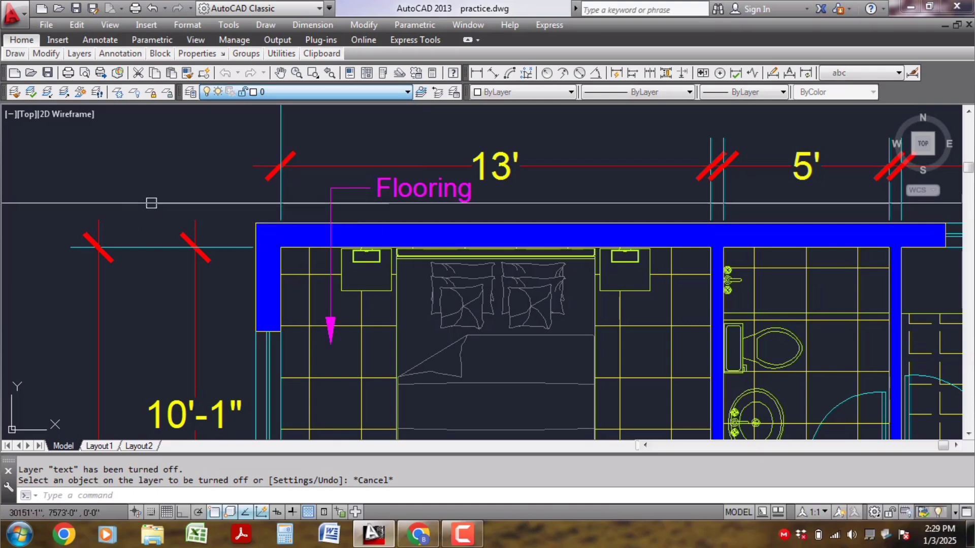
# - Copy the "Flooring" label and its leader horizontally about 6' so that the copy stands above the bed
pyautogui.scroll(-2, 335, 325)
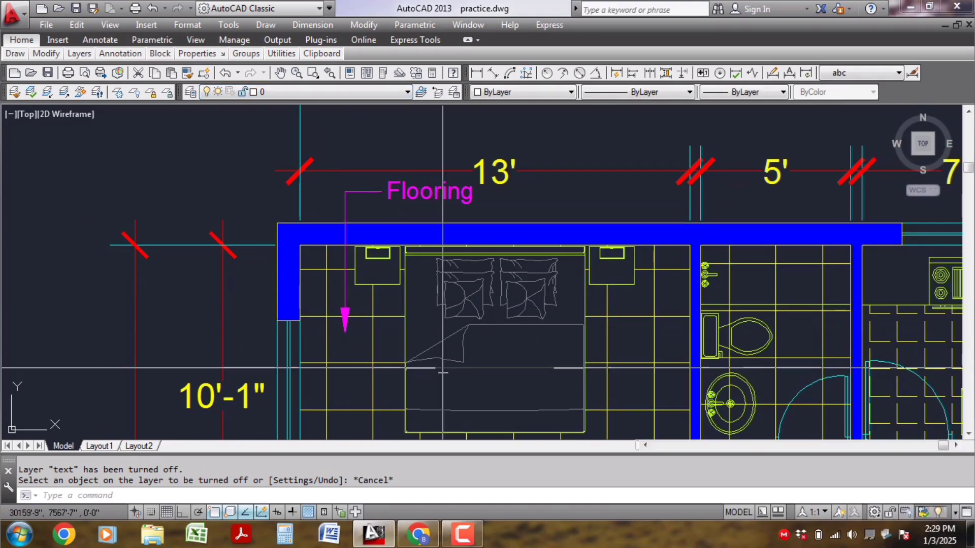
pyautogui.moveTo(447, 288); pyautogui.dragTo(389, 296, button='middle')
pyautogui.scroll(-1, 389, 296)
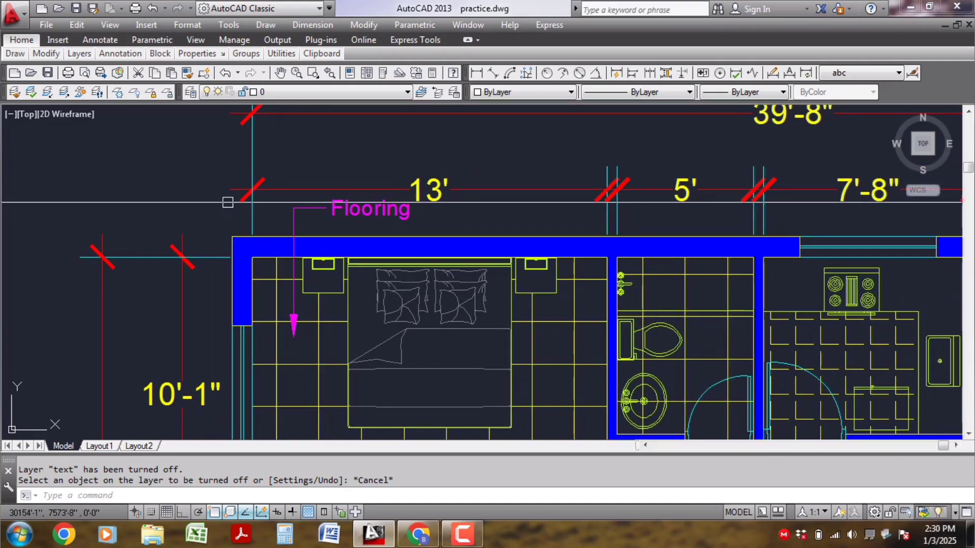
pyautogui.scroll(4, 233, 202)
pyautogui.click(398, 233)
pyautogui.click(342, 213)
pyautogui.scroll(-2, 306, 205)
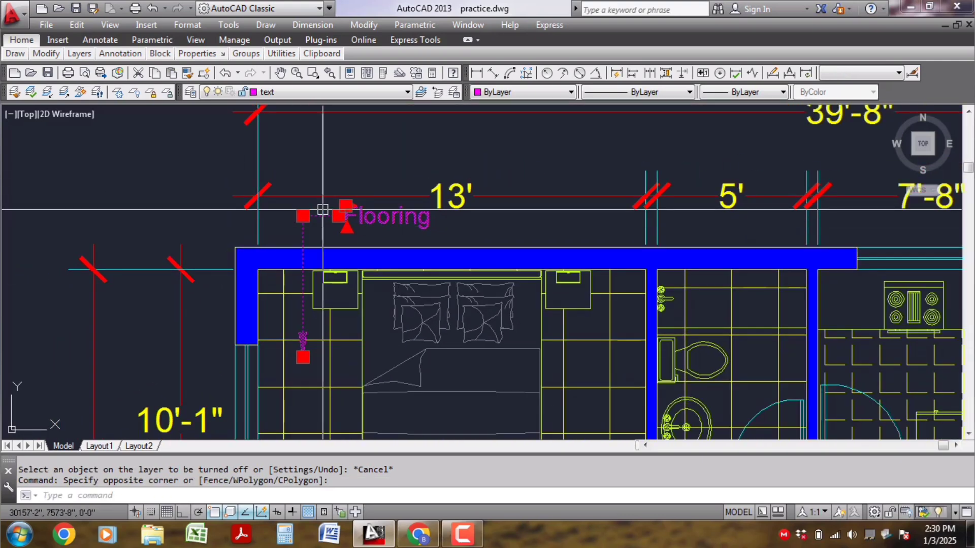
pyautogui.write('o')
pyautogui.press('Return')
pyautogui.click(456, 136)
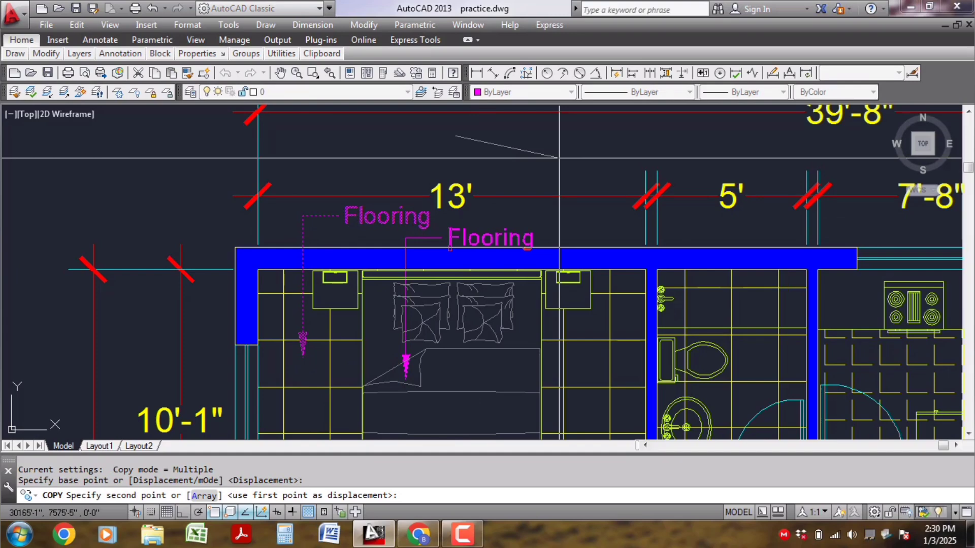
pyautogui.press('F8')
pyautogui.moveTo(635, 142); pyautogui.dragTo(625, 146, button='middle')
pyautogui.click(625, 146)
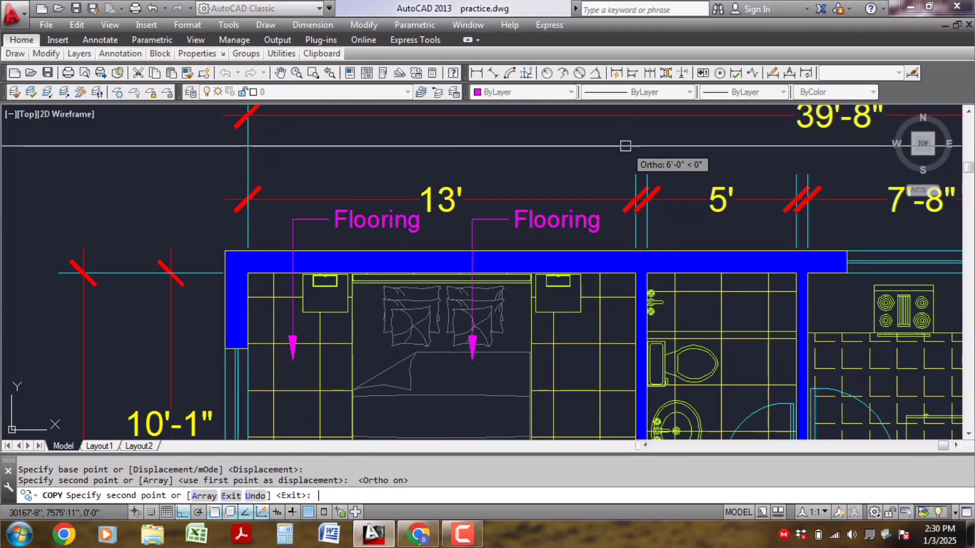
pyautogui.press('Escape')
# - Shorten the copied leader vertically so that its arrowhead ends on the bed's pillows
pyautogui.scroll(1, 473, 350)
pyautogui.moveTo(467, 366); pyautogui.dragTo(473, 342, button='middle')
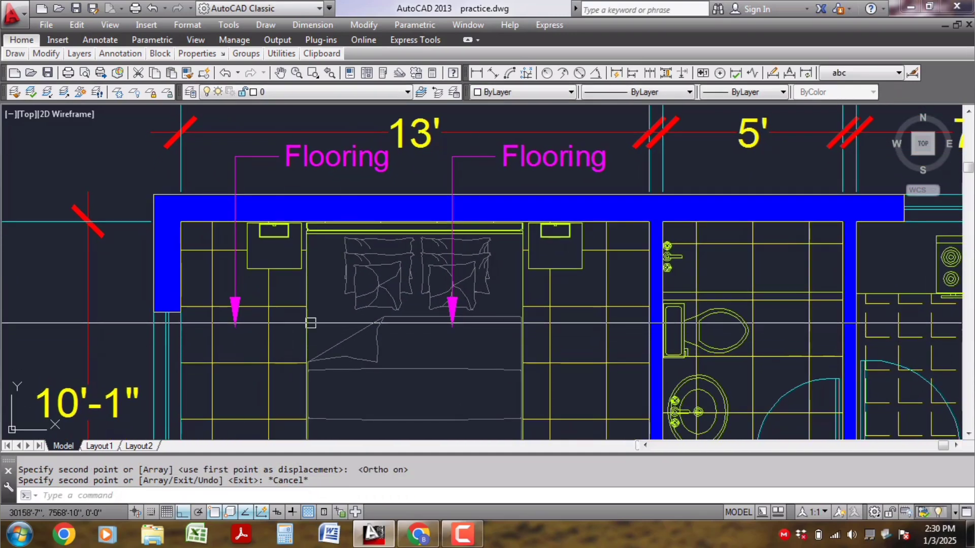
pyautogui.moveTo(483, 280); pyautogui.dragTo(454, 312, button='middle')
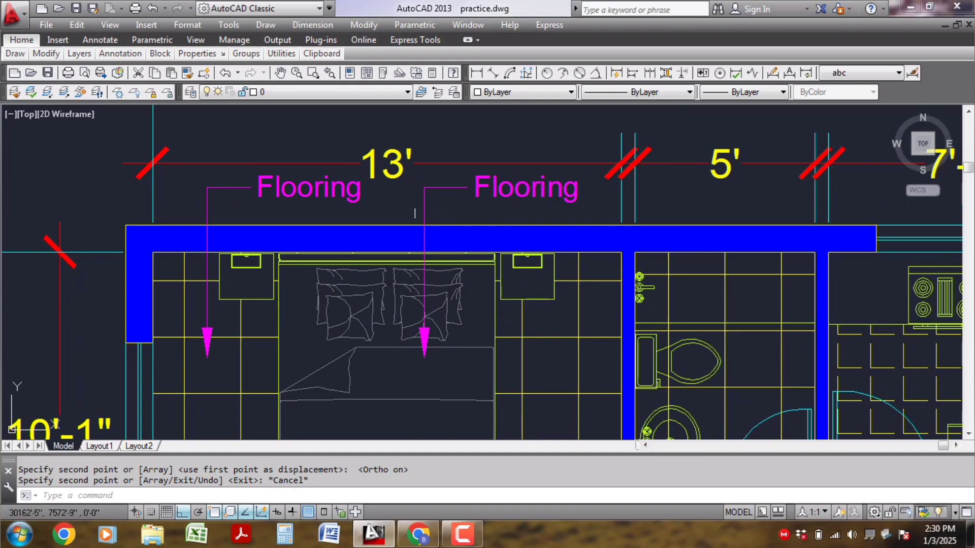
pyautogui.scroll(1, 450, 350)
pyautogui.click(419, 362)
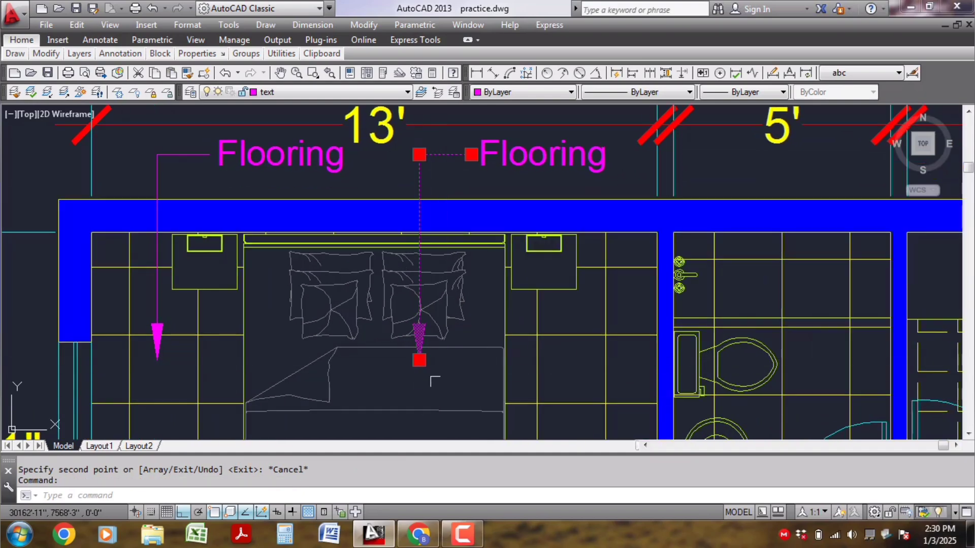
pyautogui.click(419, 359)
pyautogui.scroll(1, 491, 282)
pyautogui.moveTo(428, 384); pyautogui.dragTo(429, 323, button='middle')
pyautogui.scroll(-1, 428, 323)
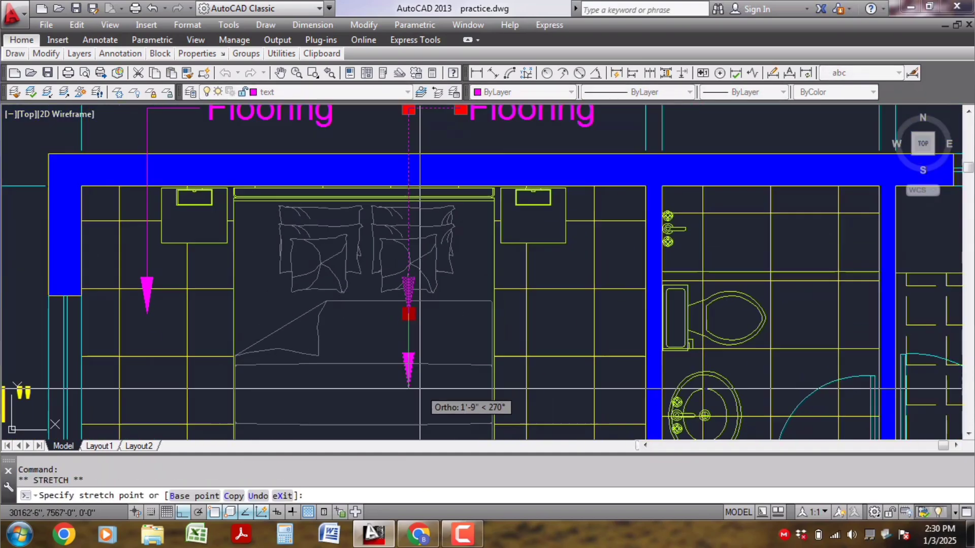
pyautogui.scroll(2, 478, 237)
pyautogui.click(473, 224)
pyautogui.press('Escape')
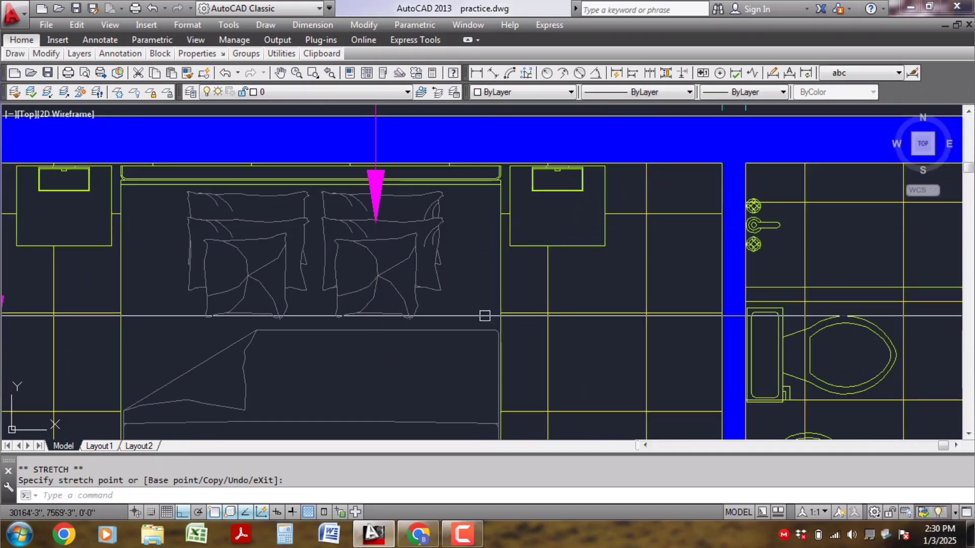
pyautogui.scroll(-2, 441, 383)
pyautogui.moveTo(440, 384); pyautogui.dragTo(448, 338, button='middle')
pyautogui.scroll(-1, 449, 339)
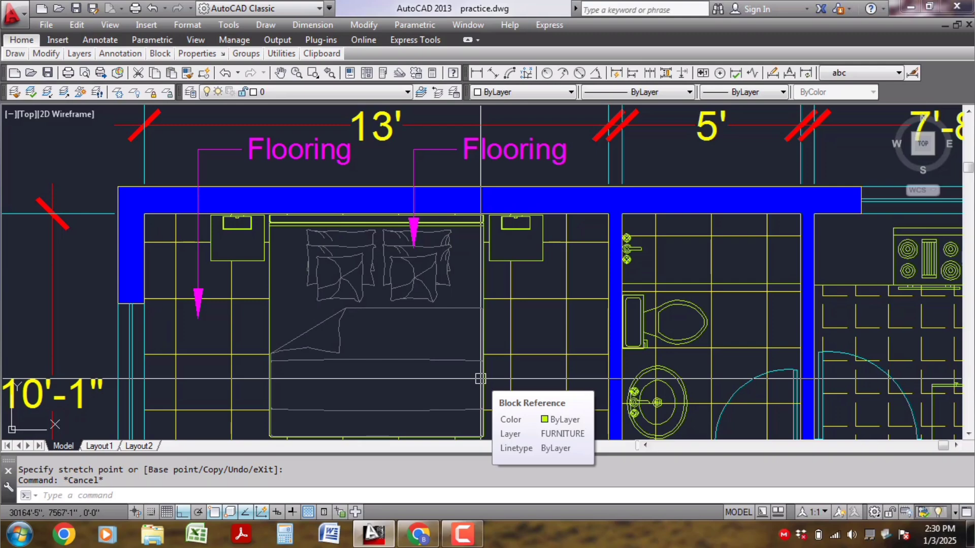
# - Change the copied label's text above the bed to "Bed"
pyautogui.scroll(-2, 375, 345)
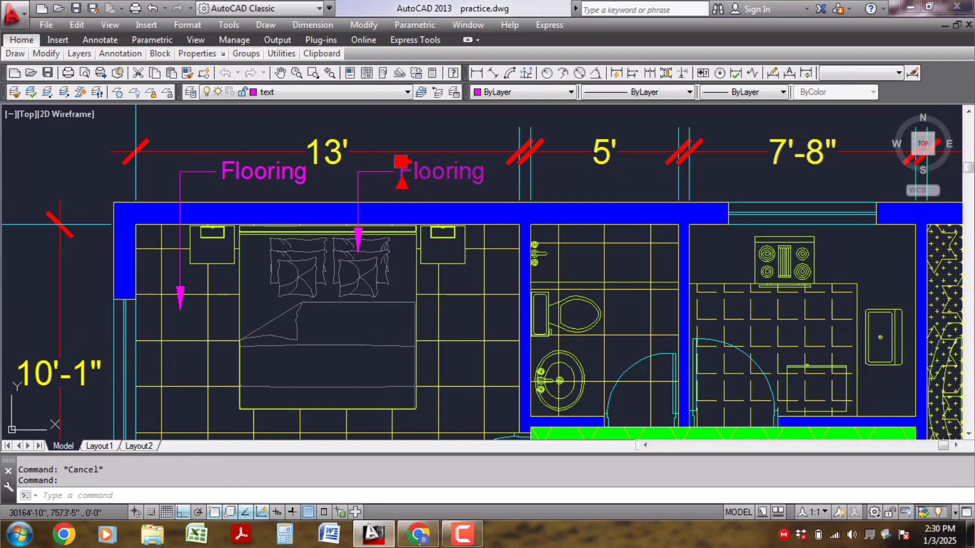
pyautogui.doubleClick(427, 173)
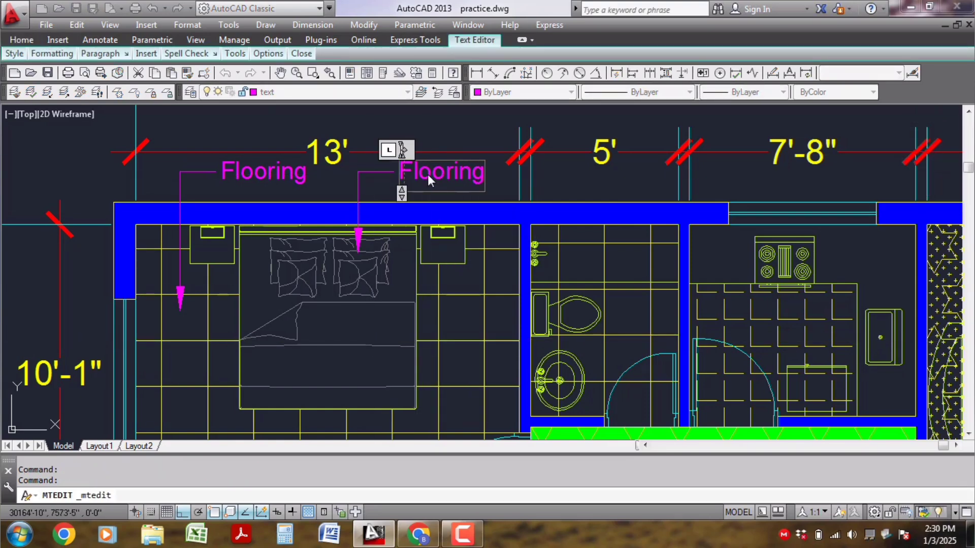
pyautogui.hotkey('ctrl', 'a')
pyautogui.write('b')
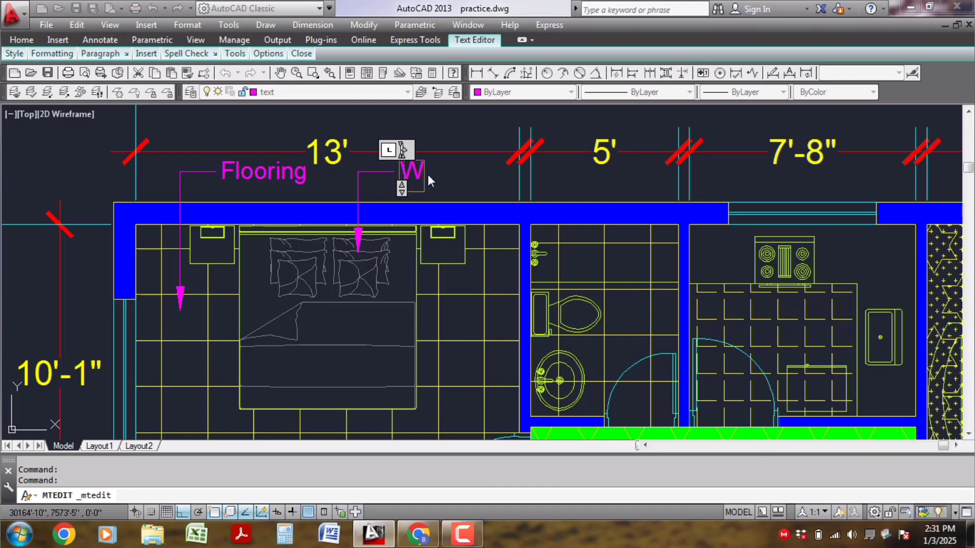
pyautogui.write('ooden')
pyautogui.click(309, 274)
pyautogui.scroll(-2, 309, 274)
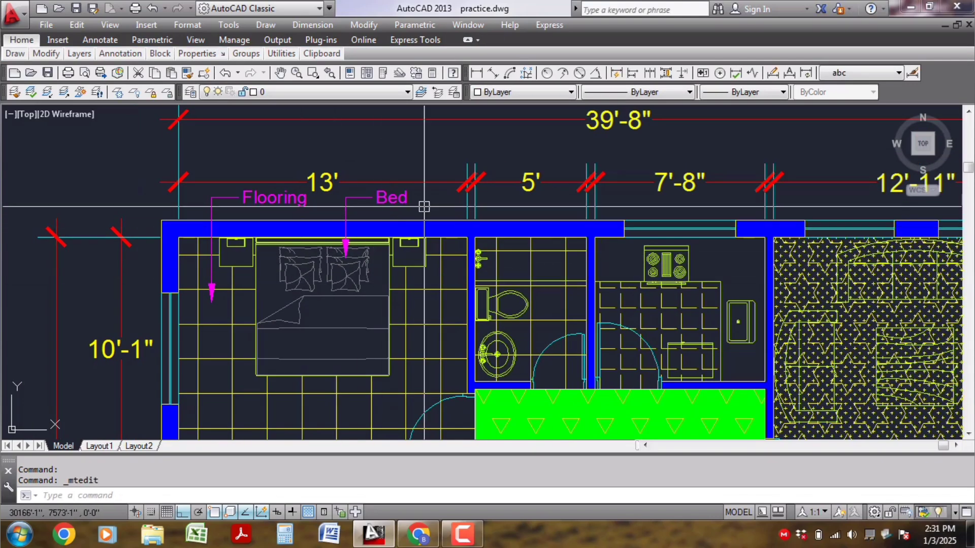
# - Copy the "Bed" label and leader with Ortho off to above the bathroom, the kitchen and the 12'-11" room
pyautogui.scroll(2, 384, 207)
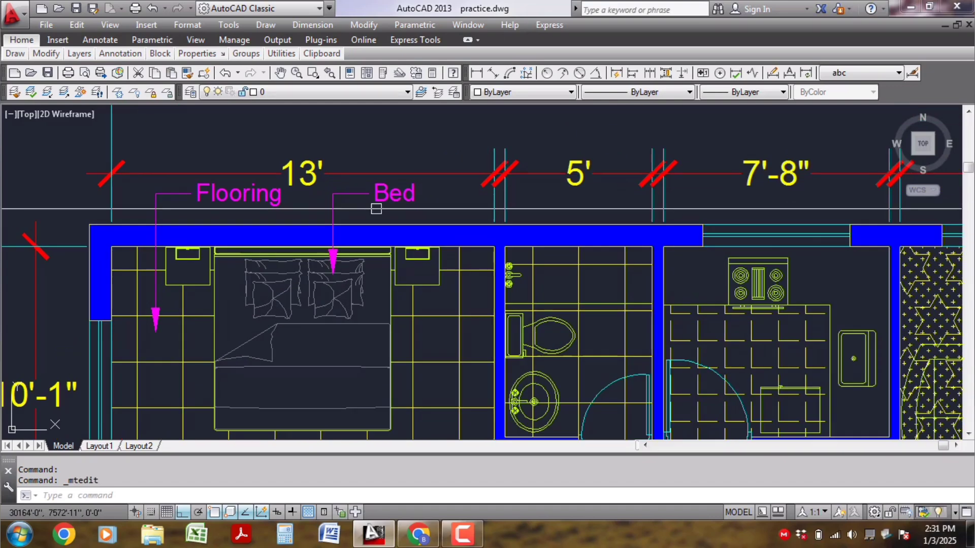
pyautogui.click(436, 207)
pyautogui.click(345, 183)
pyautogui.scroll(-2, 401, 232)
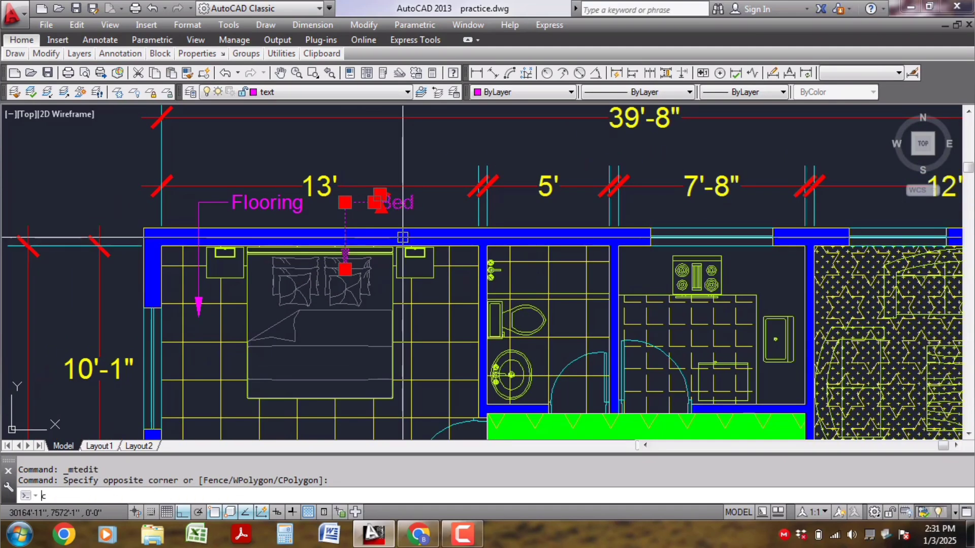
pyautogui.write('co')
pyautogui.press('Return')
pyautogui.click(396, 202)
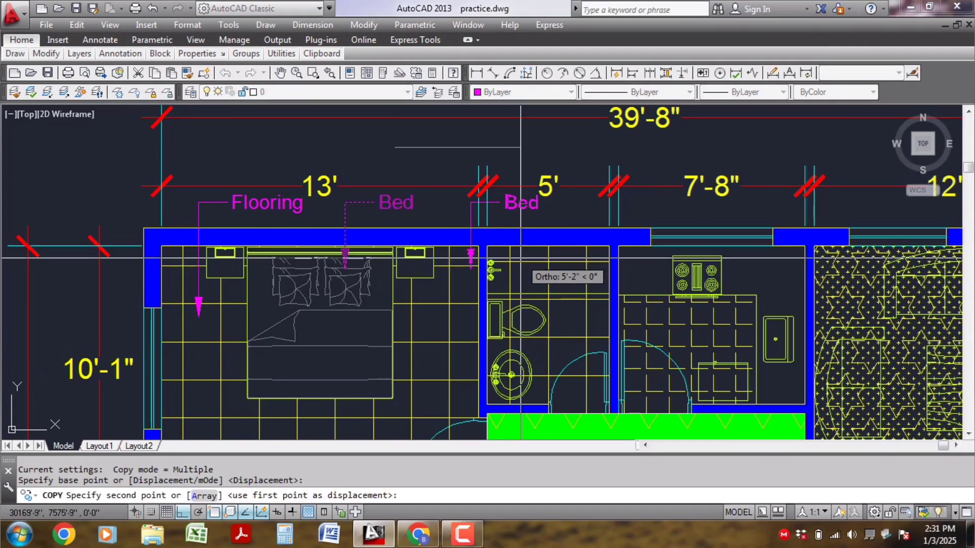
pyautogui.press('F8')
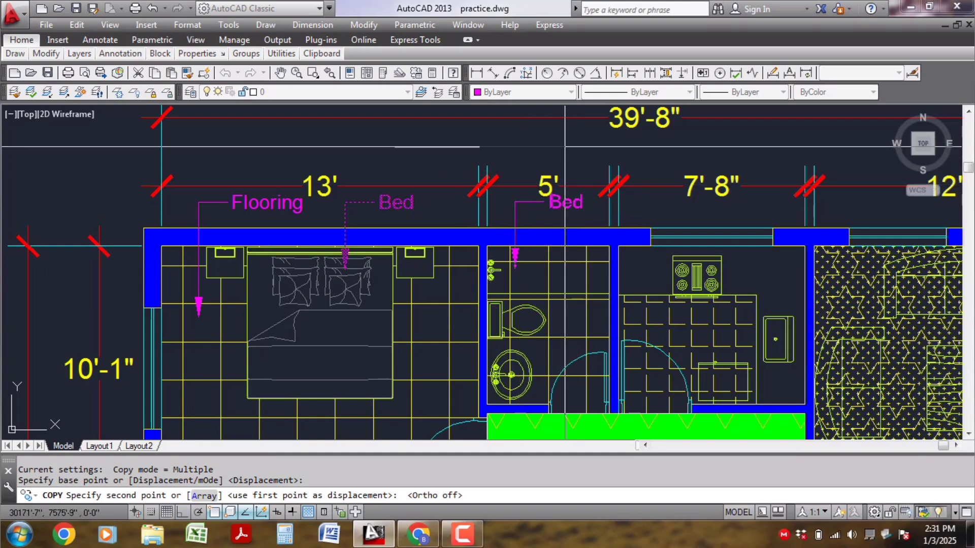
pyautogui.click(566, 147)
pyautogui.moveTo(840, 169)
pyautogui.mouseDown(button='middle')
pyautogui.moveTo(715, 177)
pyautogui.moveTo(614, 227)
pyautogui.mouseUp(button='middle')
pyautogui.click(703, 135)
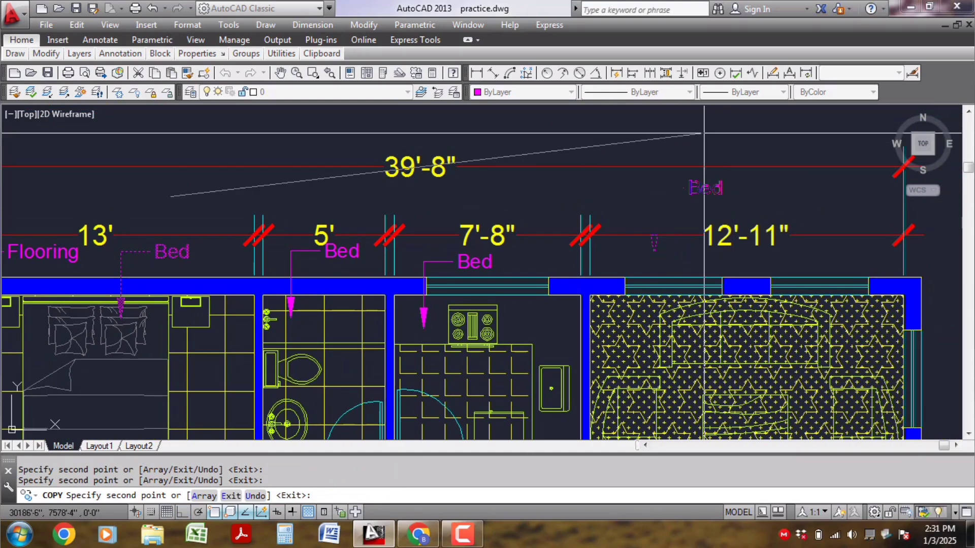
pyautogui.press('Escape')
pyautogui.scroll(-2, 739, 290)
pyautogui.moveTo(584, 372); pyautogui.dragTo(586, 323, button='middle')
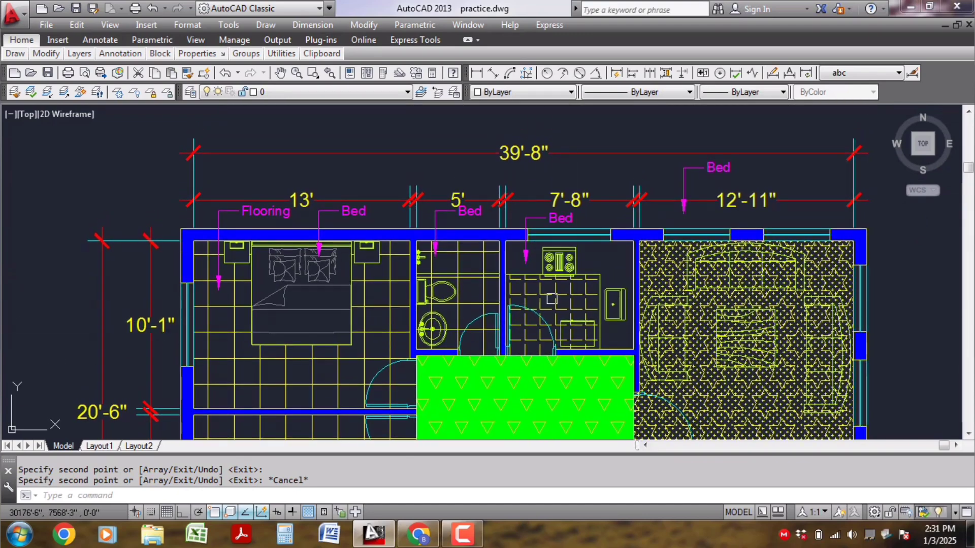
# - Erase the three "Bed" label and leader copies above the bathroom, kitchen and 12'-11" room
pyautogui.scroll(2, 745, 217)
pyautogui.click(716, 168)
pyautogui.click(683, 155)
pyautogui.press('Delete')
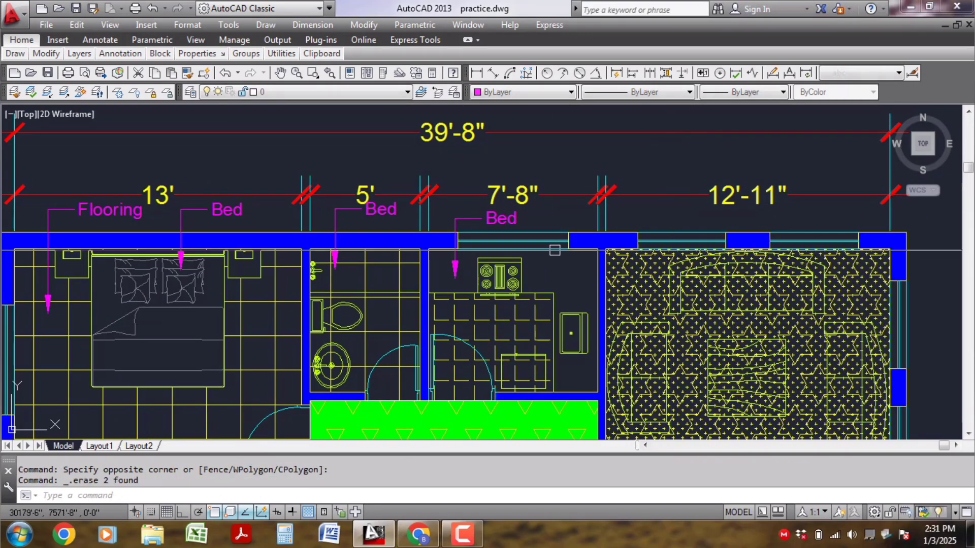
pyautogui.scroll(2, 496, 225)
pyautogui.click(591, 221)
pyautogui.click(453, 206)
pyautogui.press('Delete')
pyautogui.scroll(-3, 622, 239)
pyautogui.scroll(4, 409, 229)
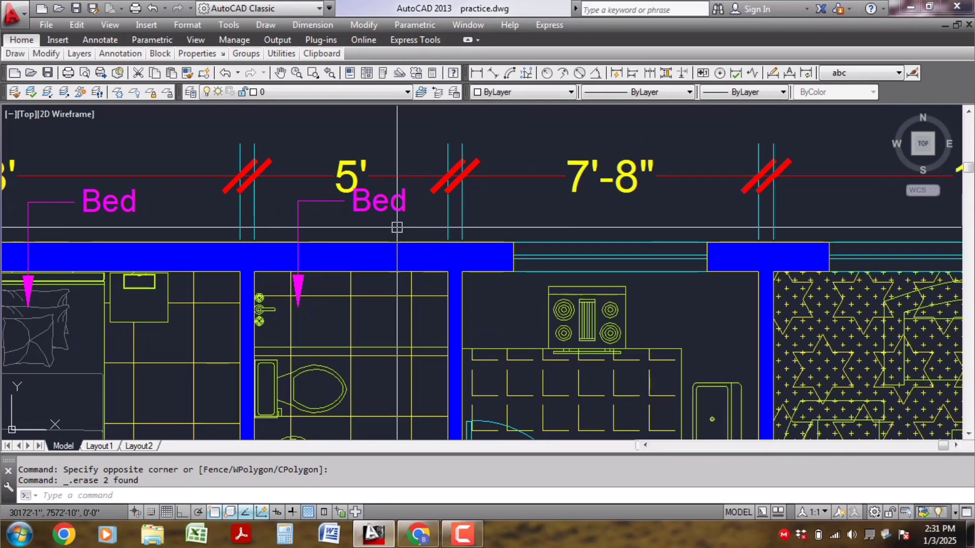
pyautogui.click(416, 221)
pyautogui.click(326, 202)
pyautogui.press('Delete')
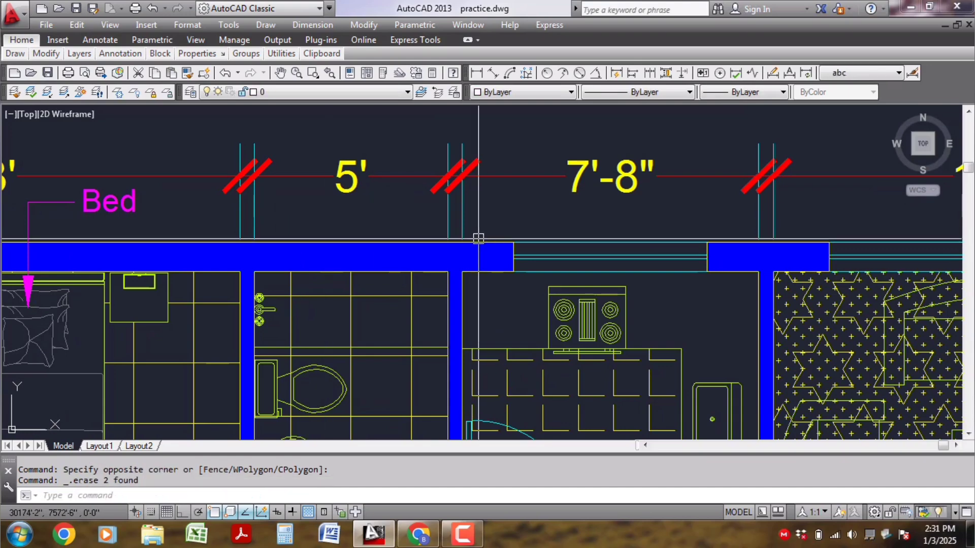
# - Copy the bedroom's "Bed" label and leader horizontally with Ortho on to above the bathroom and the kitchen
pyautogui.scroll(-3, 478, 234)
pyautogui.scroll(2, 478, 233)
pyautogui.click(207, 210)
pyautogui.scroll(-1, 417, 330)
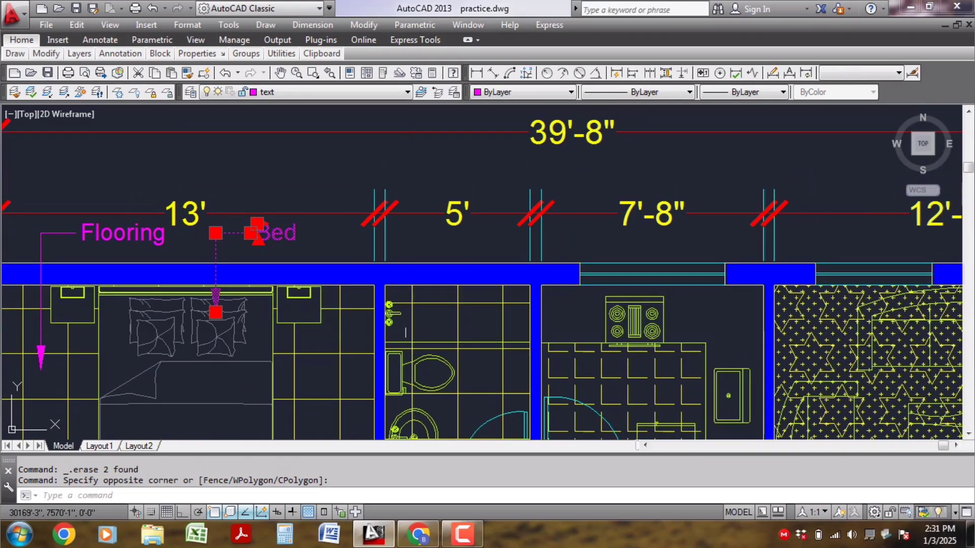
pyautogui.write('co')
pyautogui.press('Return')
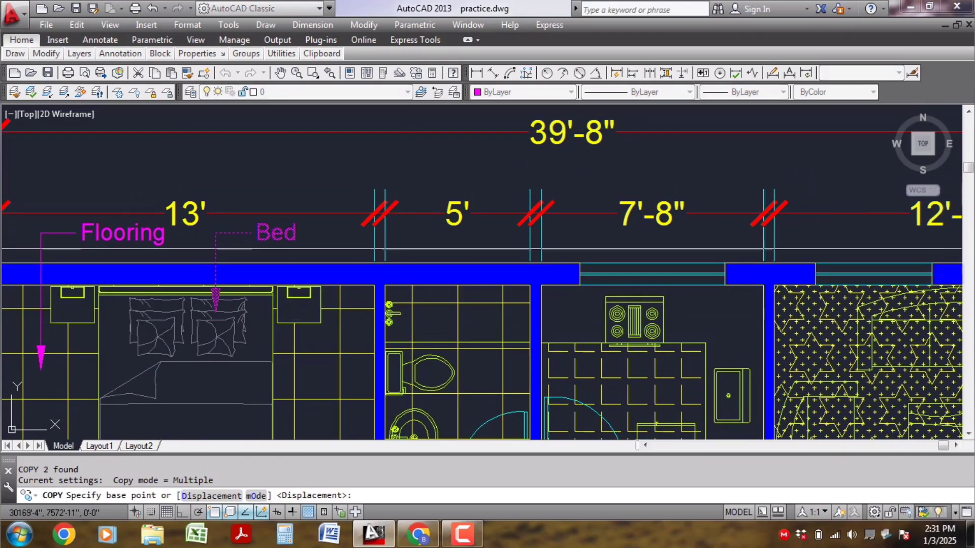
pyautogui.press('F8')
pyautogui.click(424, 176)
pyautogui.click(681, 173)
pyautogui.moveTo(802, 174); pyautogui.dragTo(648, 189, button='middle')
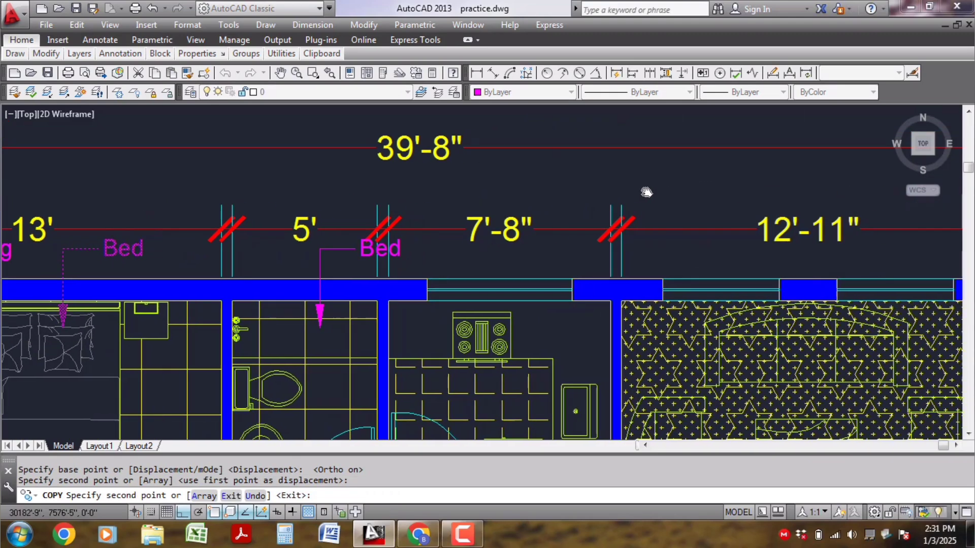
pyautogui.click(756, 190)
pyautogui.press('Escape')
pyautogui.scroll(2, 362, 274)
pyautogui.moveTo(362, 274); pyautogui.dragTo(409, 291, button='middle')
pyautogui.scroll(-3, 564, 281)
pyautogui.scroll(2, 410, 291)
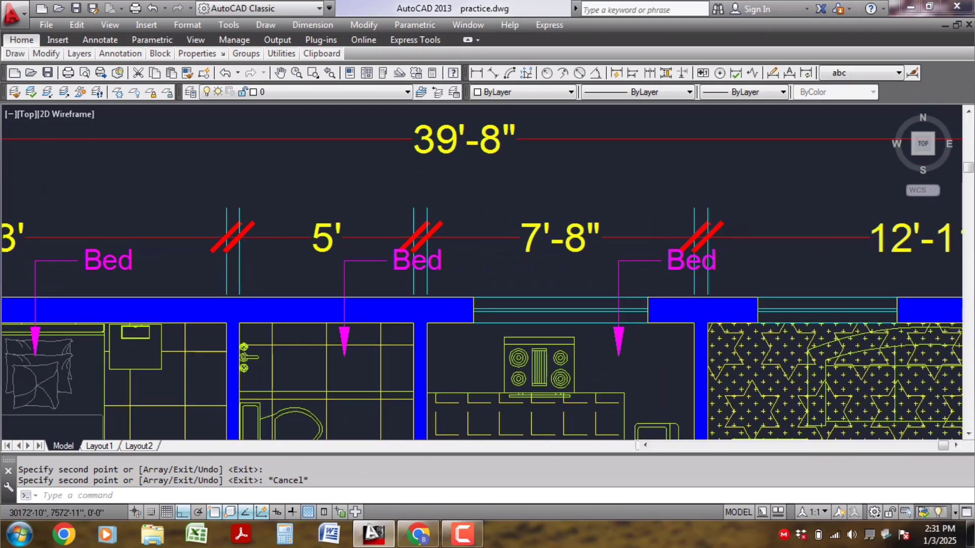
pyautogui.write('s')
pyautogui.press('Return')
pyautogui.click(482, 278)
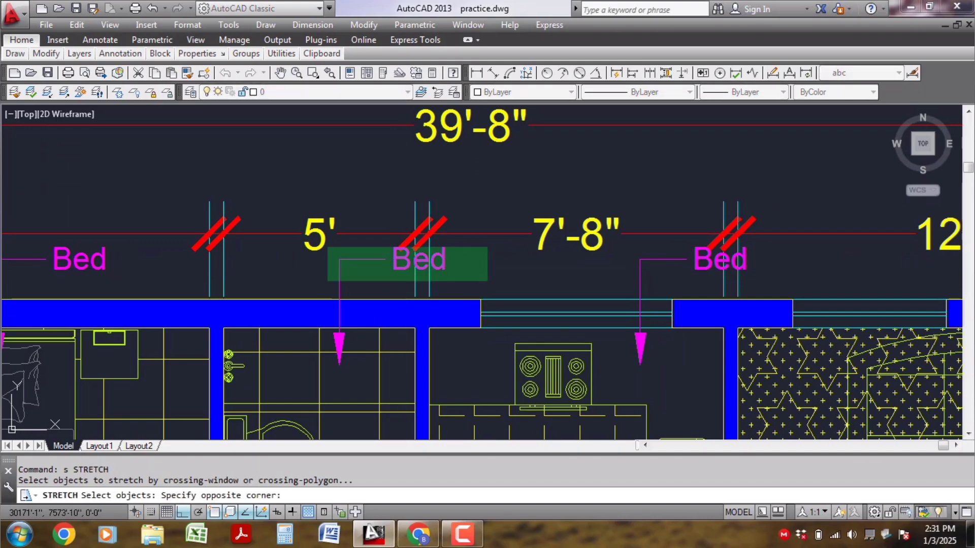
pyautogui.click(326, 246)
pyautogui.scroll(1, 438, 243)
pyautogui.keyDown('shift'); pyautogui.click(458, 188); pyautogui.keyUp('shift')
pyautogui.keyDown('shift'); pyautogui.click(398, 227); pyautogui.keyUp('shift')
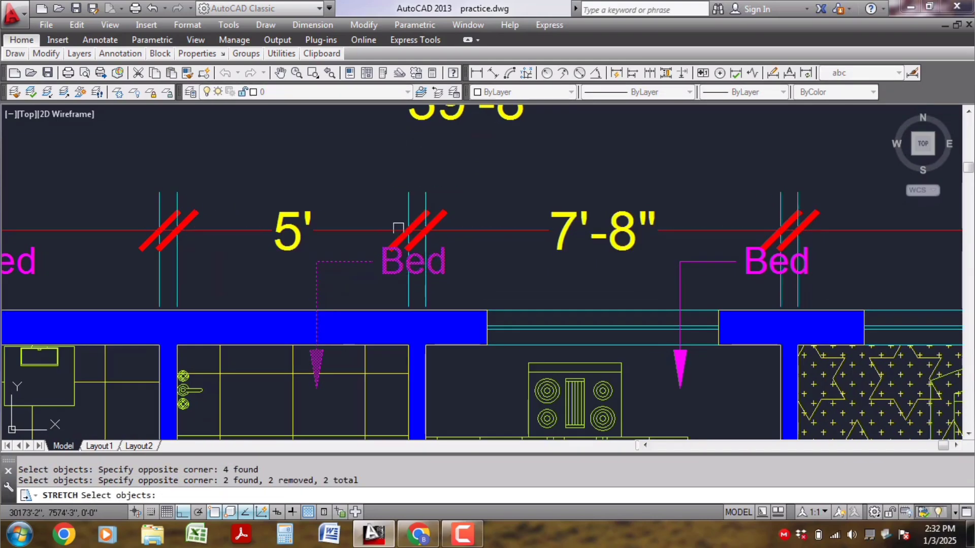
pyautogui.scroll(-3, 494, 312)
pyautogui.scroll(2, 462, 295)
pyautogui.press('Escape')
# - Stretch the bathroom's "Bed" label and leader bend straight up to between the 5' and 39'-8" dimensions, excluding the dimensions from the selection
pyautogui.write('s')
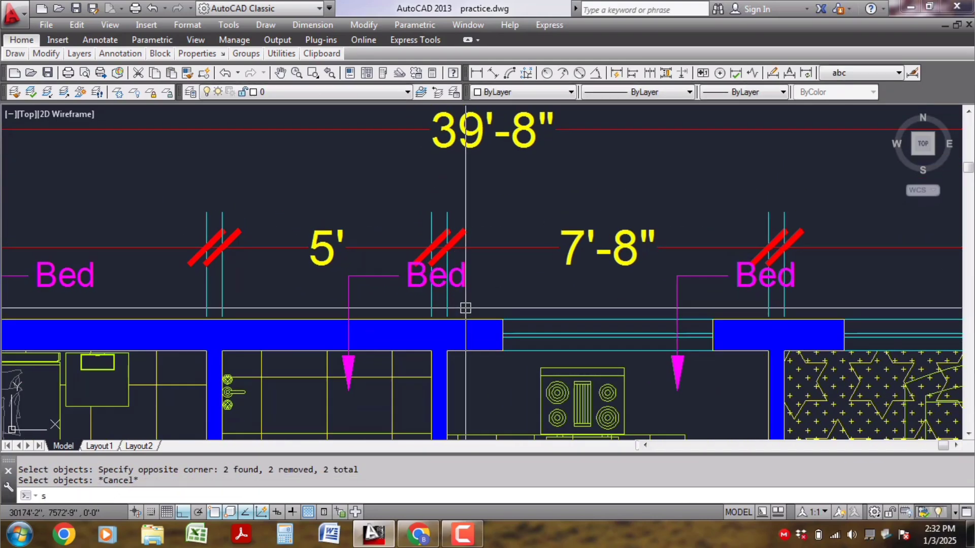
pyautogui.press('Return')
pyautogui.scroll(1, 490, 297)
pyautogui.click(534, 315)
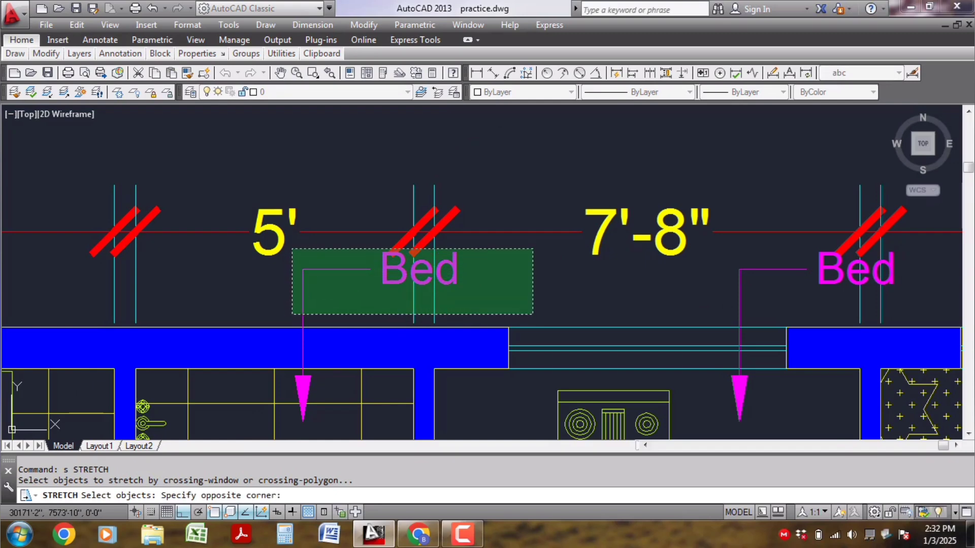
pyautogui.click(293, 248)
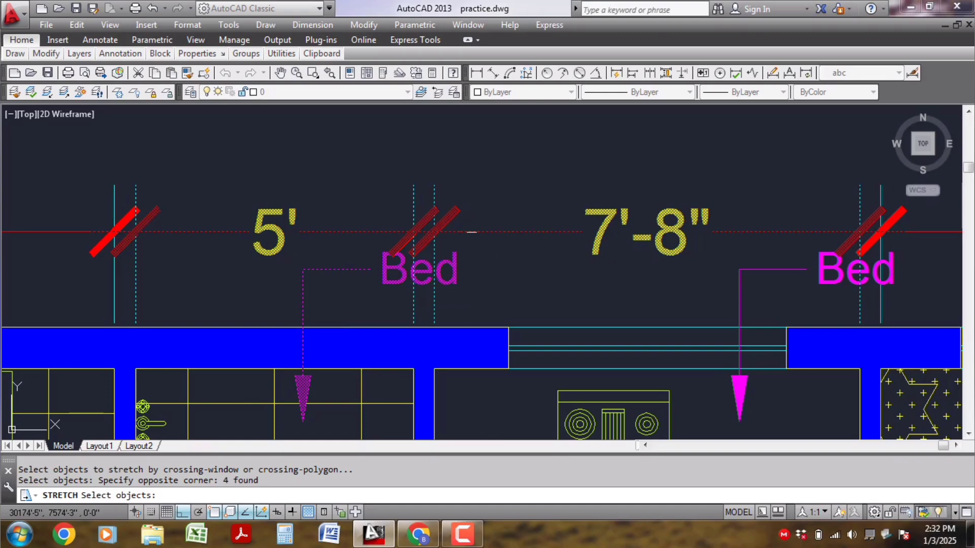
pyautogui.keyDown('shift'); pyautogui.click(391, 210); pyautogui.keyUp('shift')
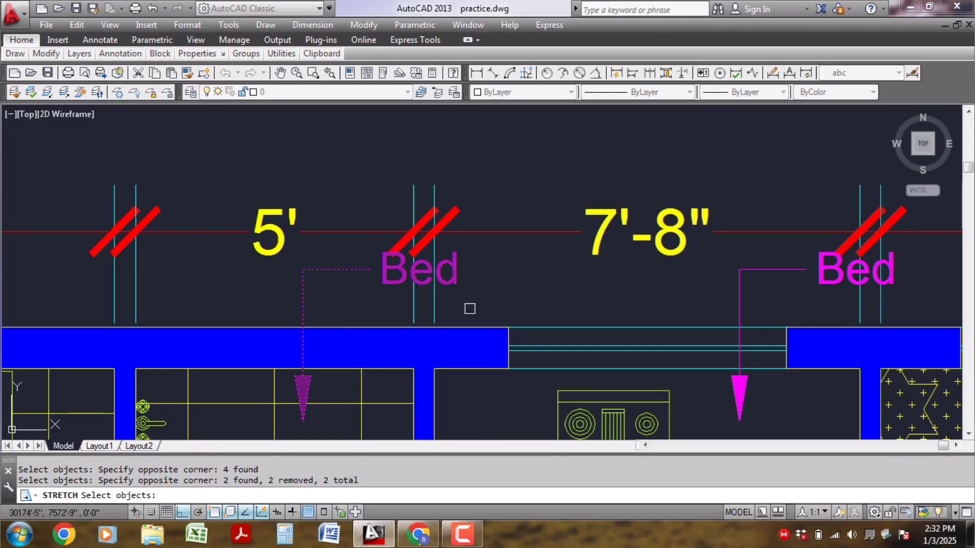
pyautogui.scroll(-3, 469, 308)
pyautogui.press('Return')
pyautogui.scroll(-4, 610, 307)
pyautogui.moveTo(669, 308); pyautogui.dragTo(506, 325, button='middle')
pyautogui.click(583, 183)
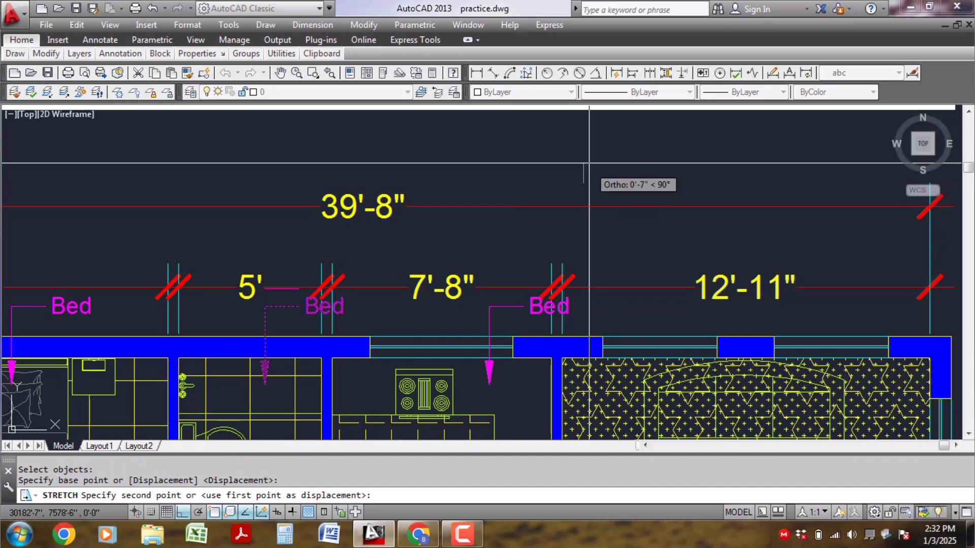
pyautogui.click(592, 122)
pyautogui.scroll(-1, 279, 313)
pyautogui.moveTo(279, 314); pyautogui.dragTo(387, 285, button='middle')
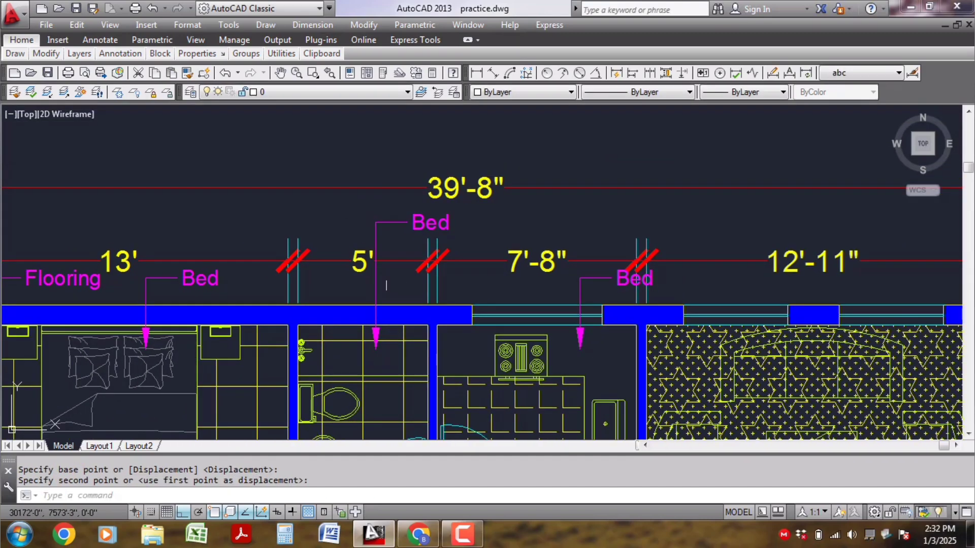
pyautogui.scroll(-2, 260, 326)
pyautogui.moveTo(259, 327); pyautogui.dragTo(361, 303, button='middle')
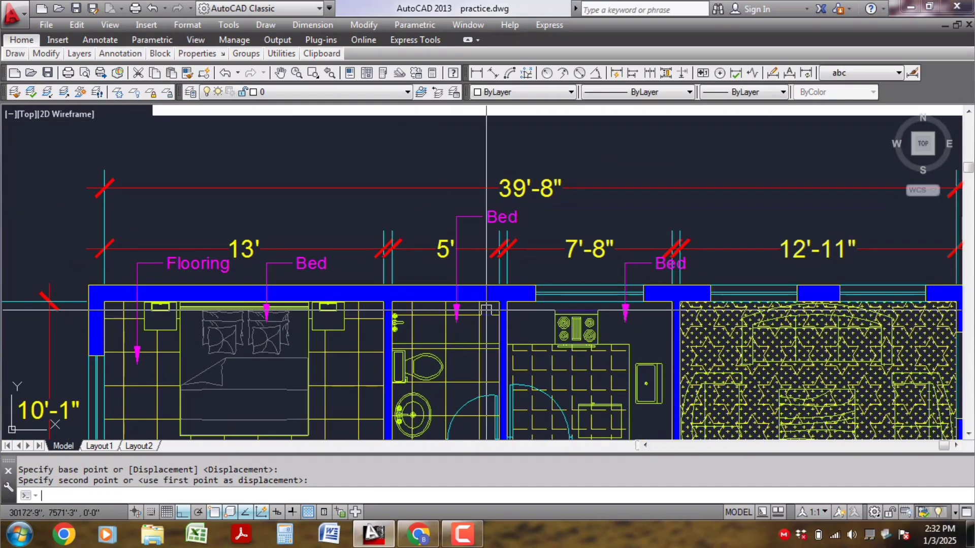
# - Try a horizontal guide line from the raised bathroom leader's bend across the 13' dimension, and erase it
pyautogui.write('l')
pyautogui.press('Return')
pyautogui.click(457, 217)
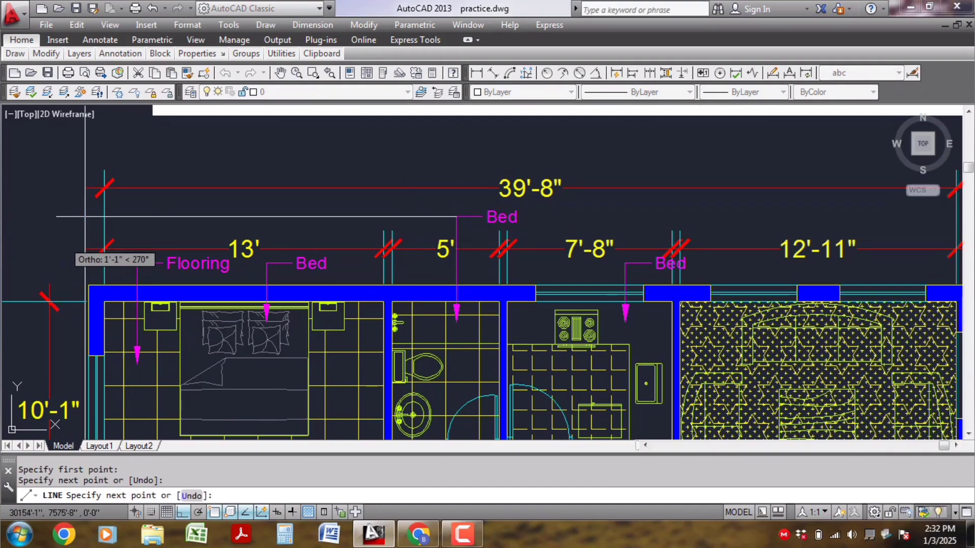
pyautogui.click(55, 216)
pyautogui.press('Escape')
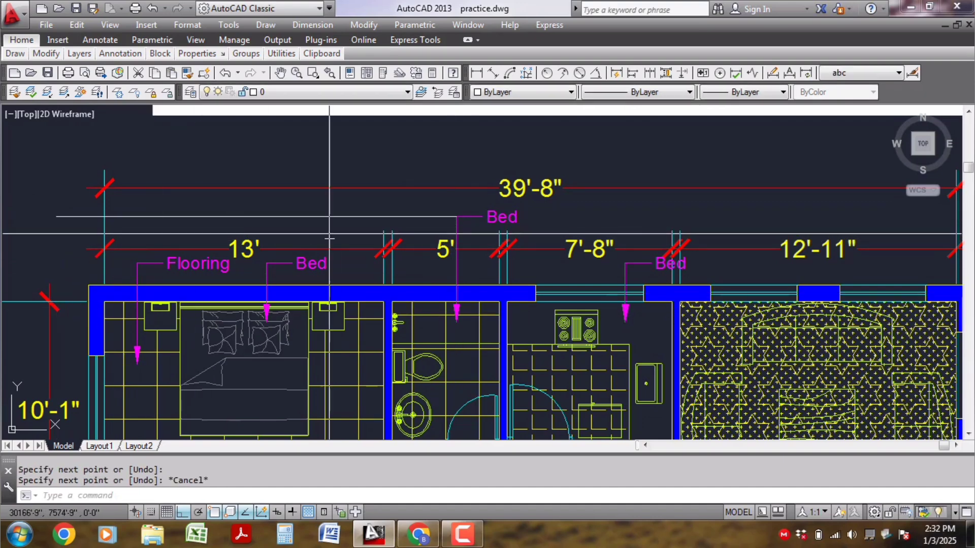
pyautogui.click(432, 220)
pyautogui.press('Delete')
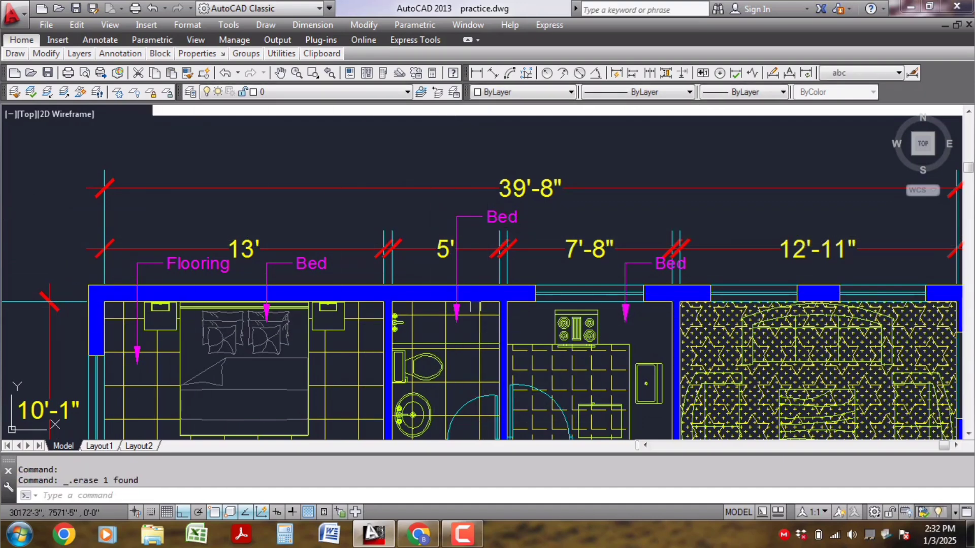
# - Move the bathroom's "Bed" label and leader slightly right, clear of the 5' dimension text
pyautogui.scroll(2, 517, 278)
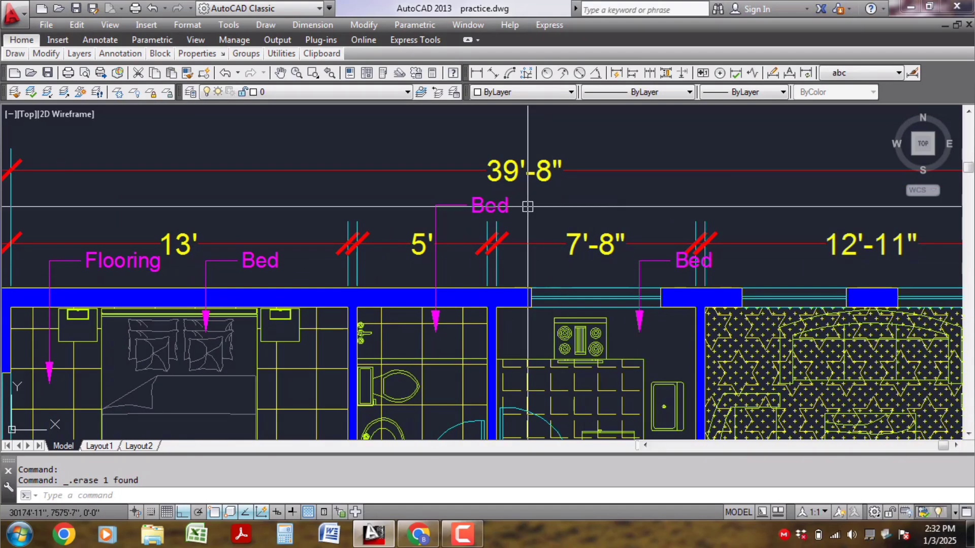
pyautogui.click(512, 199)
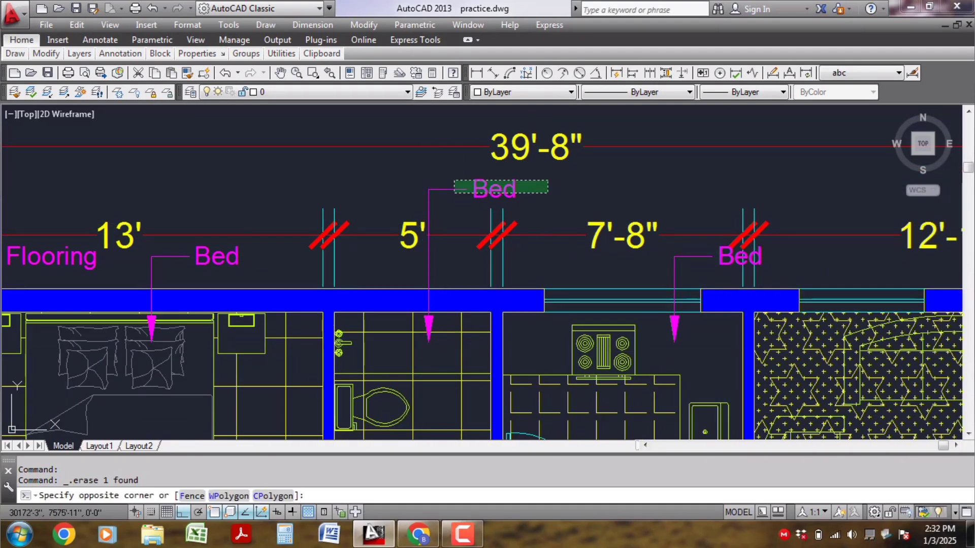
pyautogui.click(448, 184)
pyautogui.write('m')
pyautogui.press('Return')
pyautogui.click(569, 191)
pyautogui.click(578, 192)
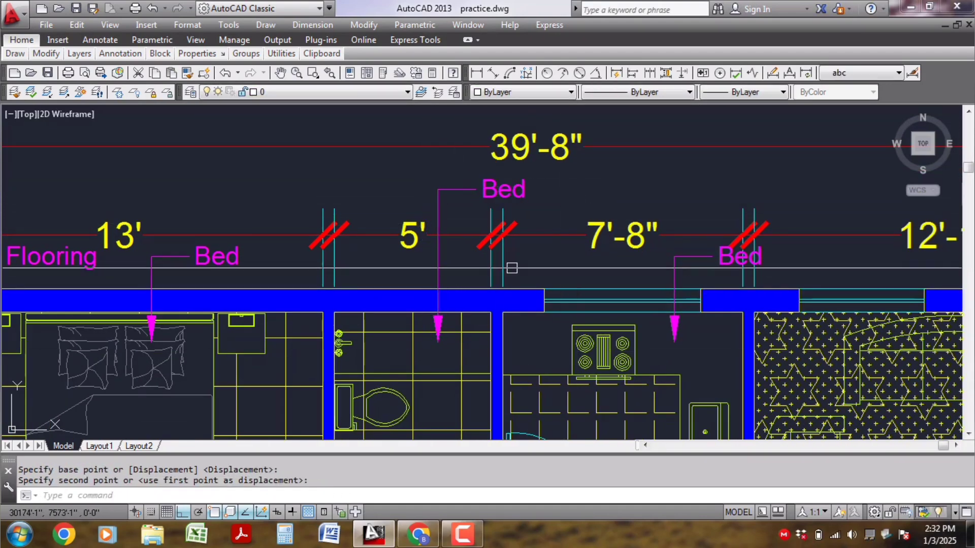
pyautogui.scroll(-1, 512, 271)
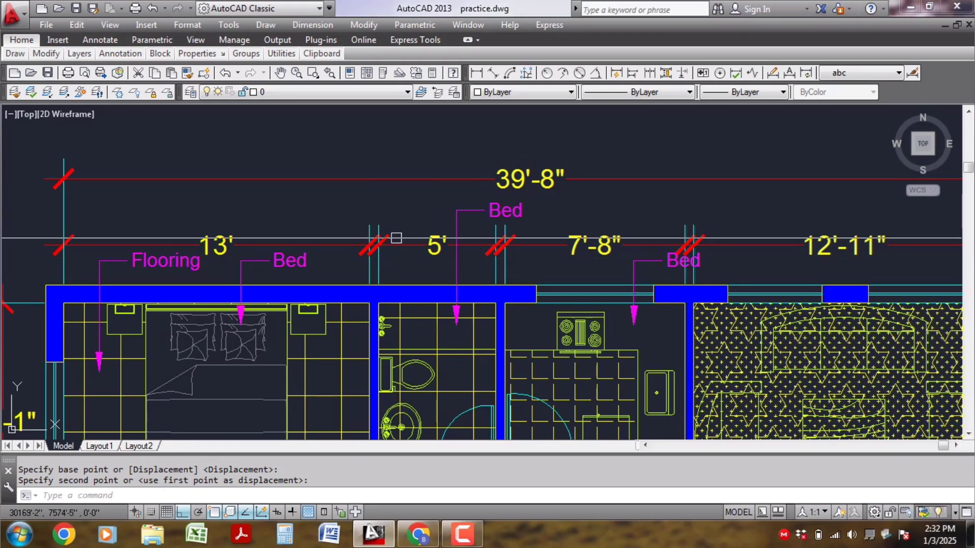
pyautogui.scroll(-3, 468, 283)
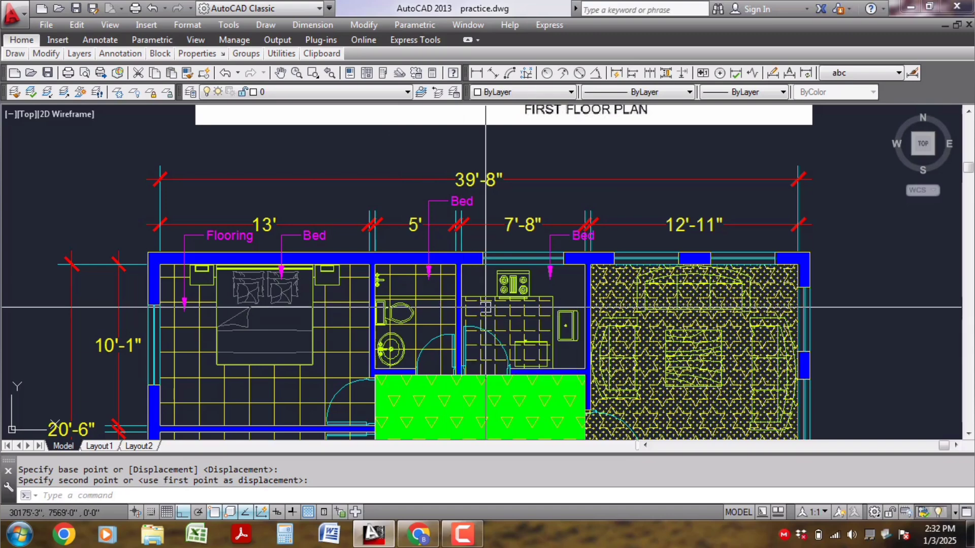
pyautogui.scroll(5, 486, 307)
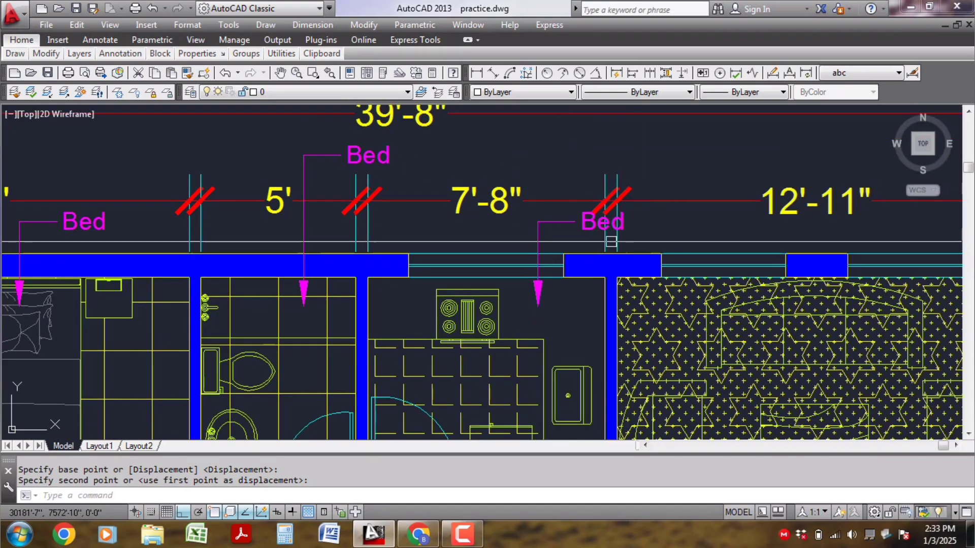
pyautogui.scroll(-2, 611, 243)
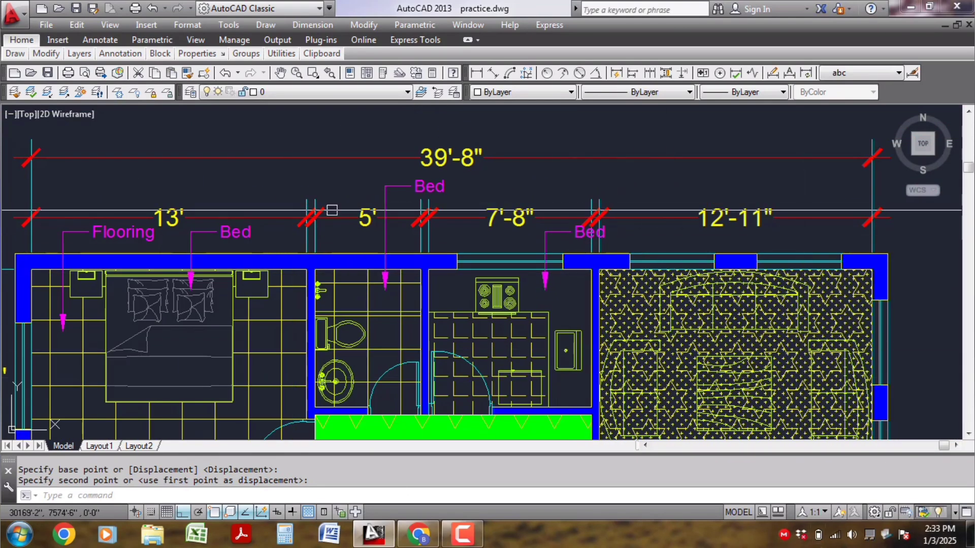
pyautogui.scroll(-1, 300, 251)
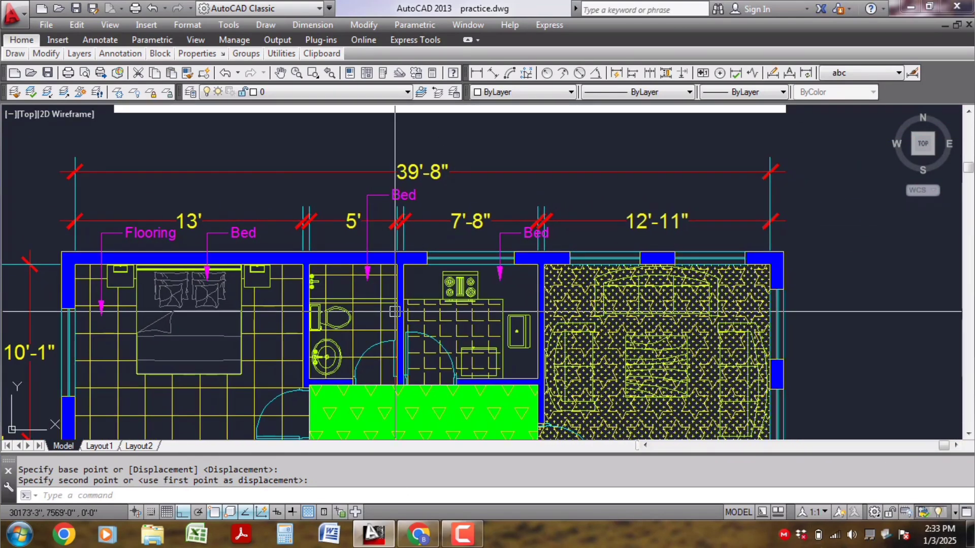
pyautogui.scroll(1, 614, 256)
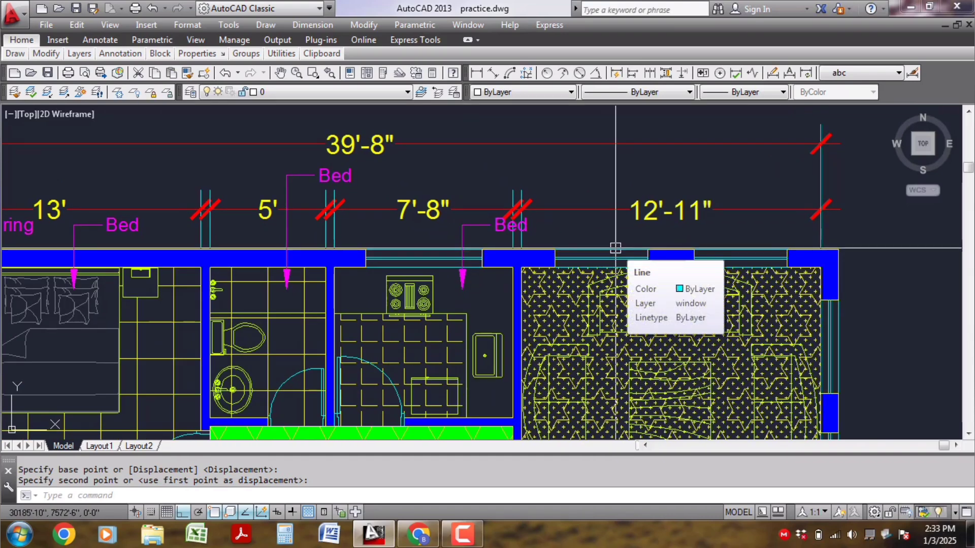
# - Move the kitchen's "Bed" label and leader about 2'-6" straight up, above the 7'-8" dimension
pyautogui.scroll(2, 502, 220)
pyautogui.click(503, 248)
pyautogui.click(459, 225)
pyautogui.scroll(-1, 499, 331)
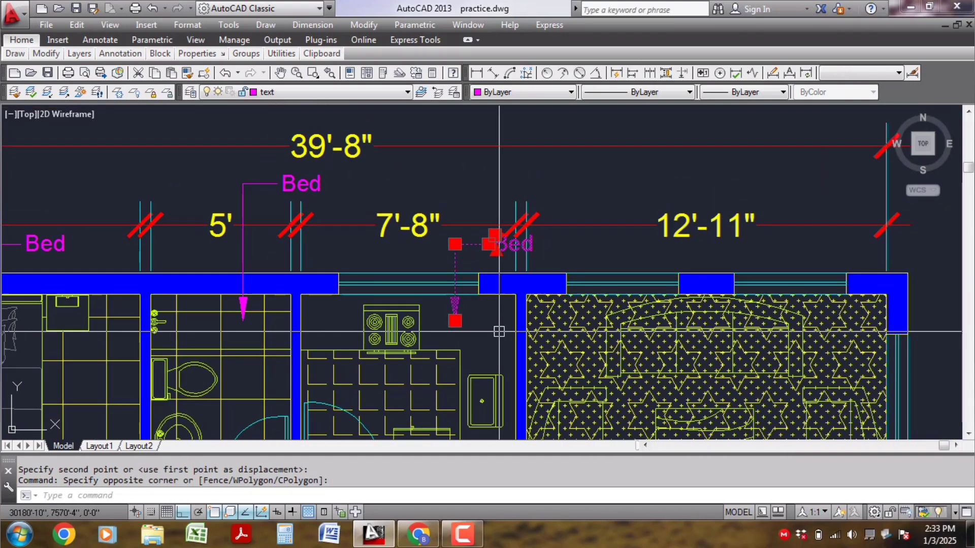
pyautogui.scroll(-1, 499, 331)
pyautogui.write('m')
pyautogui.press('Return')
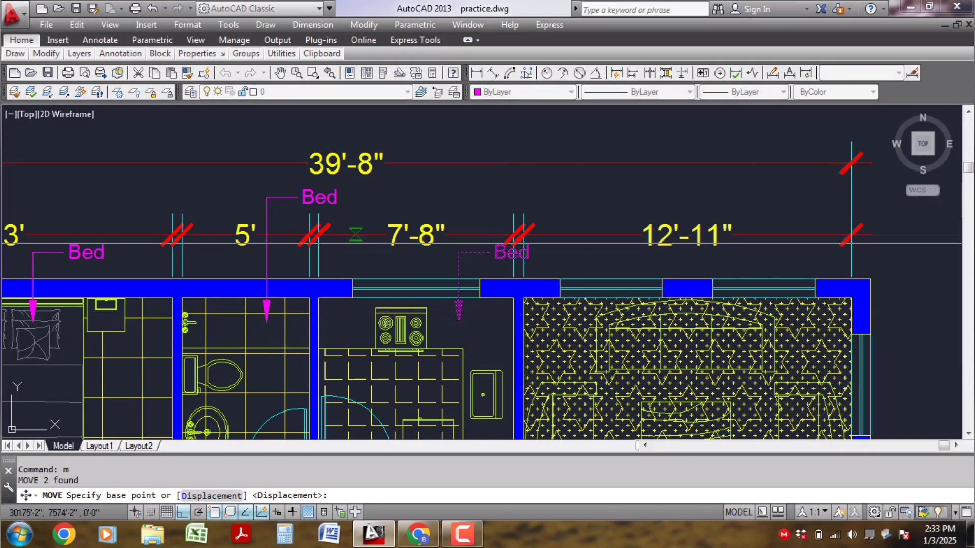
pyautogui.click(621, 208)
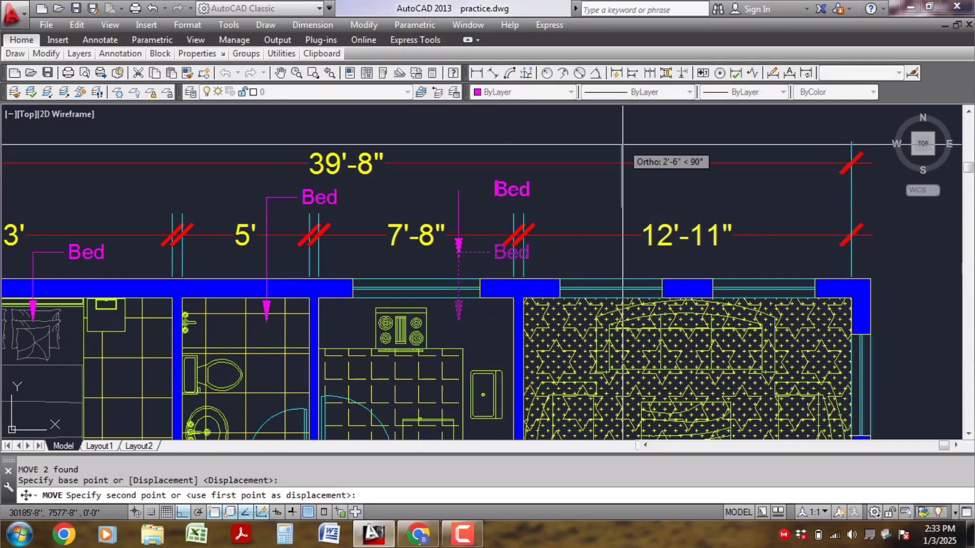
pyautogui.click(623, 145)
# - Draw a horizontal guide line from the bathroom leader's bend past the kitchen's label
pyautogui.write('l')
pyautogui.press('Return')
pyautogui.click(266, 198)
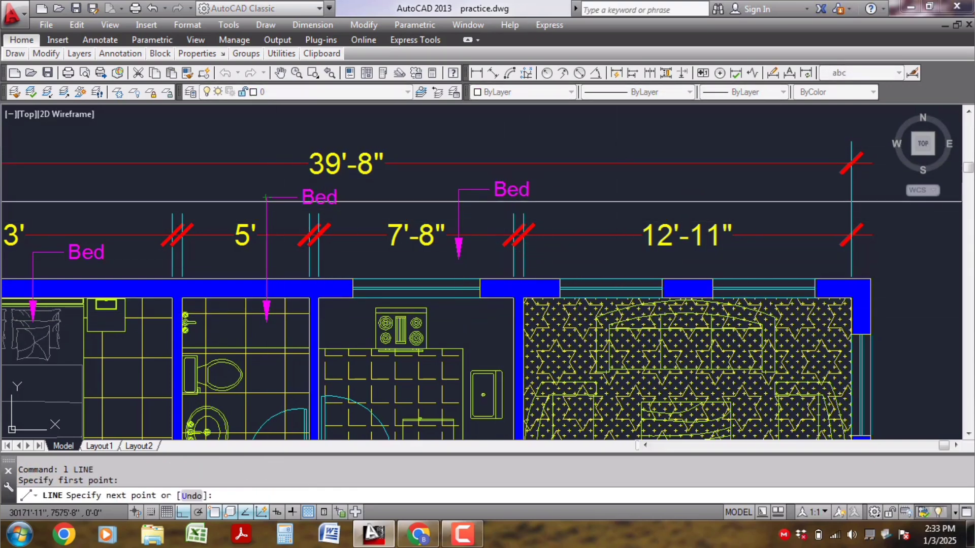
pyautogui.click(651, 208)
pyautogui.press('Return')
# - Move the kitchen's "Bed" label and leader vertically so the leader's bend sits on the guide line
pyautogui.scroll(2, 536, 202)
pyautogui.click(552, 183)
pyautogui.click(437, 190)
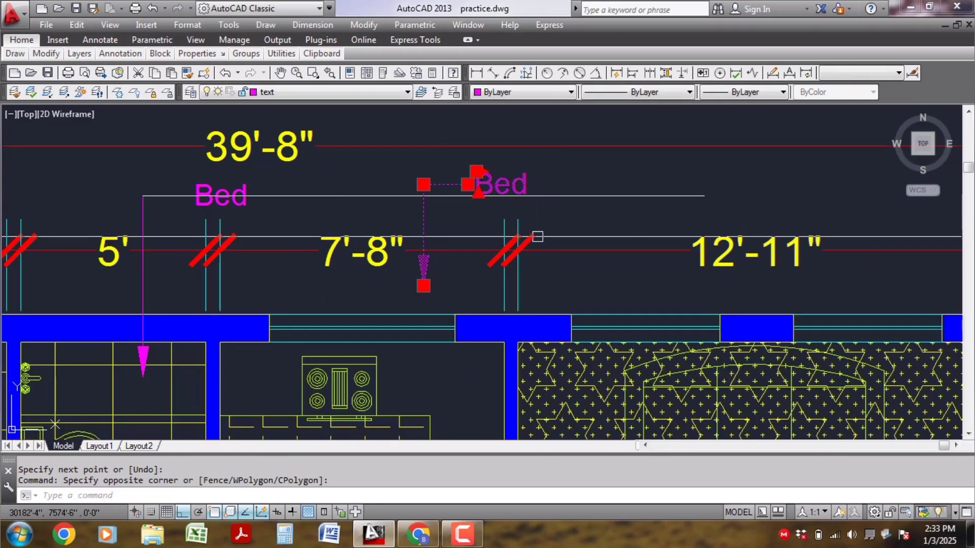
pyautogui.write('m')
pyautogui.press('Return')
pyautogui.click(423, 186)
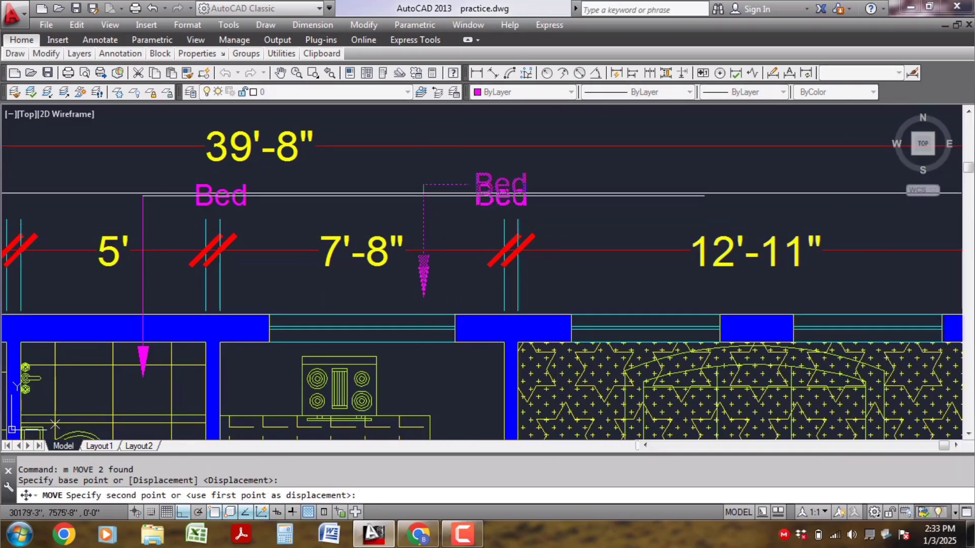
pyautogui.click(424, 195)
# - Stretch the kitchen leader's arrowhead straight down to the inner face of the kitchen's lower wall
pyautogui.click(423, 231)
pyautogui.click(423, 297)
pyautogui.scroll(-2, 445, 375)
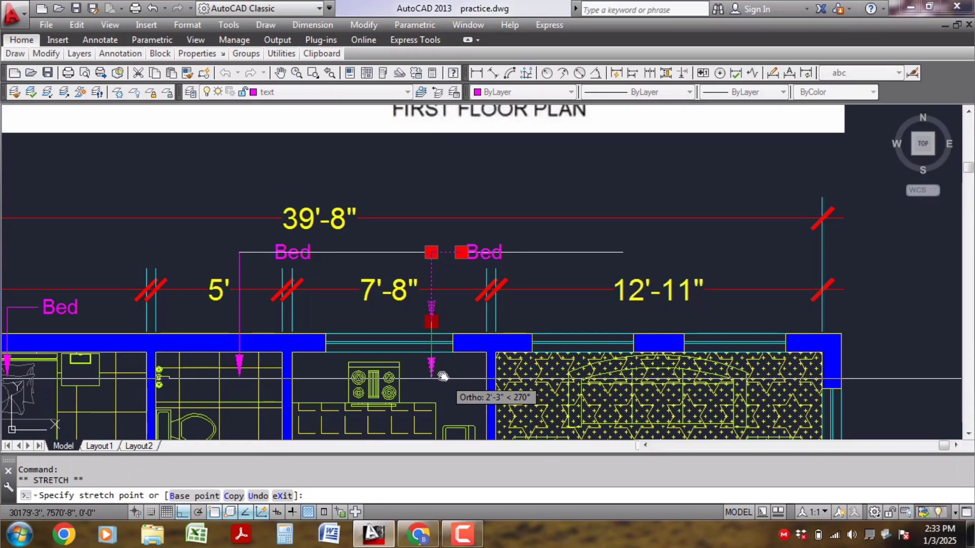
pyautogui.moveTo(442, 375); pyautogui.dragTo(476, 245, button='middle')
pyautogui.moveTo(477, 362); pyautogui.dragTo(472, 264, button='middle')
pyautogui.scroll(2, 470, 269)
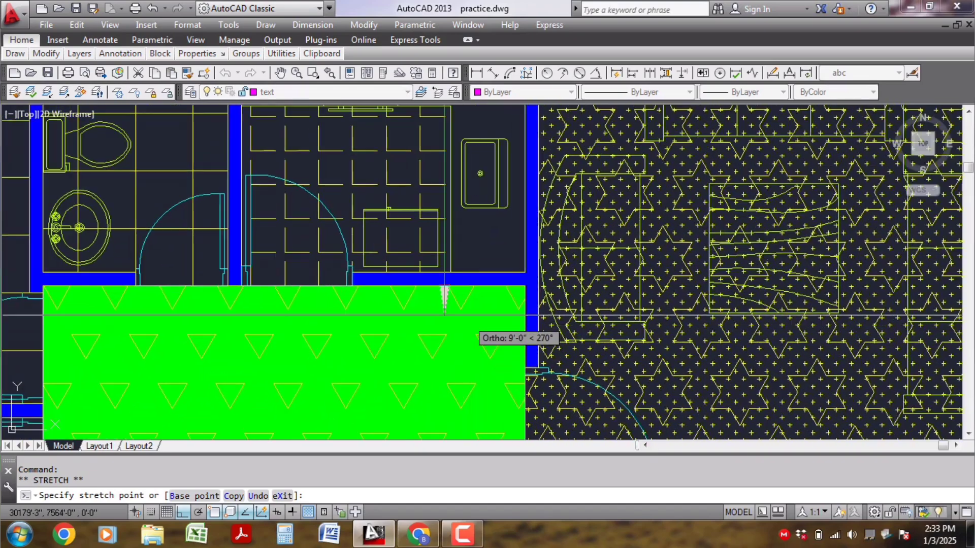
pyautogui.click(445, 273)
pyautogui.scroll(-2, 578, 395)
pyautogui.press('Escape')
pyautogui.moveTo(578, 276); pyautogui.dragTo(548, 372, button='middle')
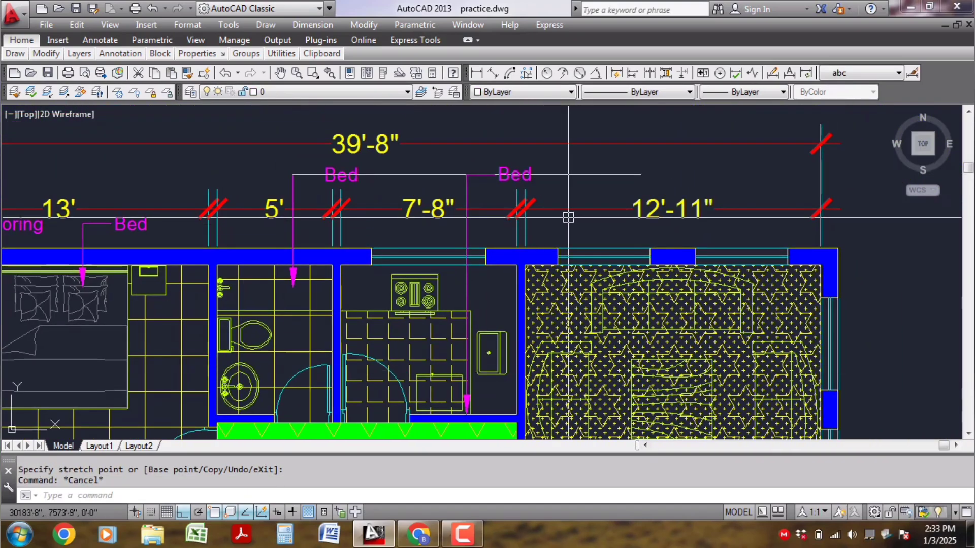
# - Change the kitchen label's text to "Tile cladding" and widen its column to about 6'-1" so it fits on one line
pyautogui.scroll(2, 568, 217)
pyautogui.doubleClick(512, 169)
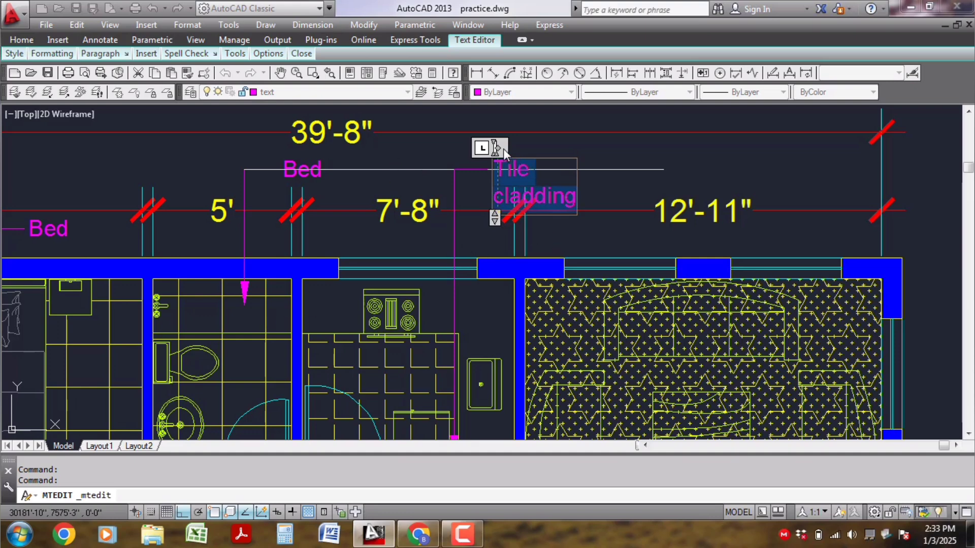
pyautogui.moveTo(504, 148); pyautogui.dragTo(665, 155)
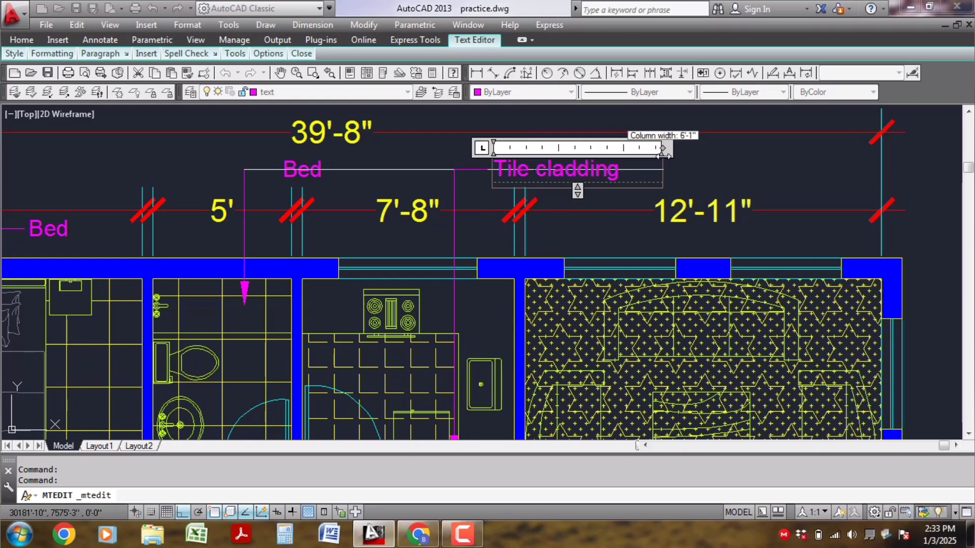
pyautogui.click(639, 238)
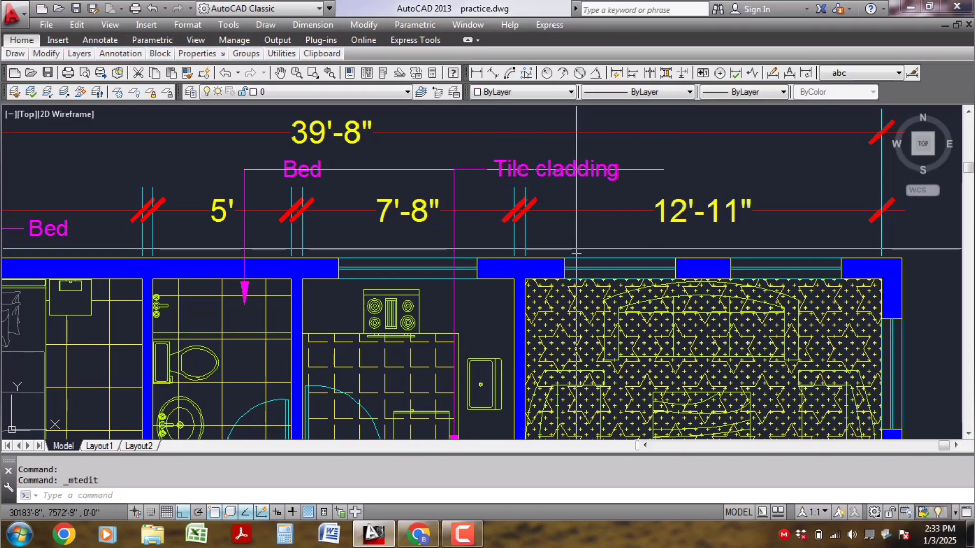
# - Erase the horizontal guide line running through the bathroom and kitchen labels
pyautogui.scroll(-2, 351, 254)
pyautogui.click(381, 190)
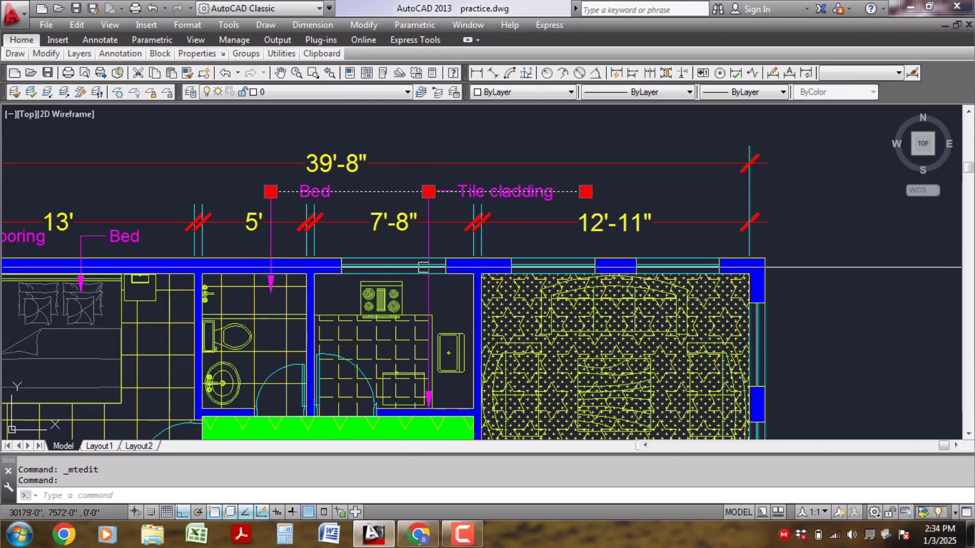
pyautogui.press('Delete')
pyautogui.scroll(-3, 514, 316)
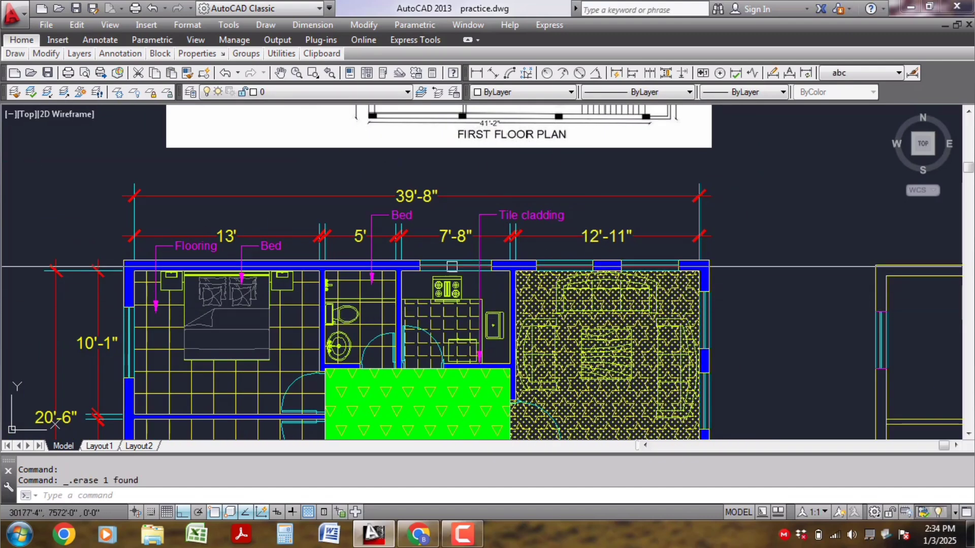
pyautogui.scroll(1, 424, 241)
pyautogui.scroll(-2, 515, 203)
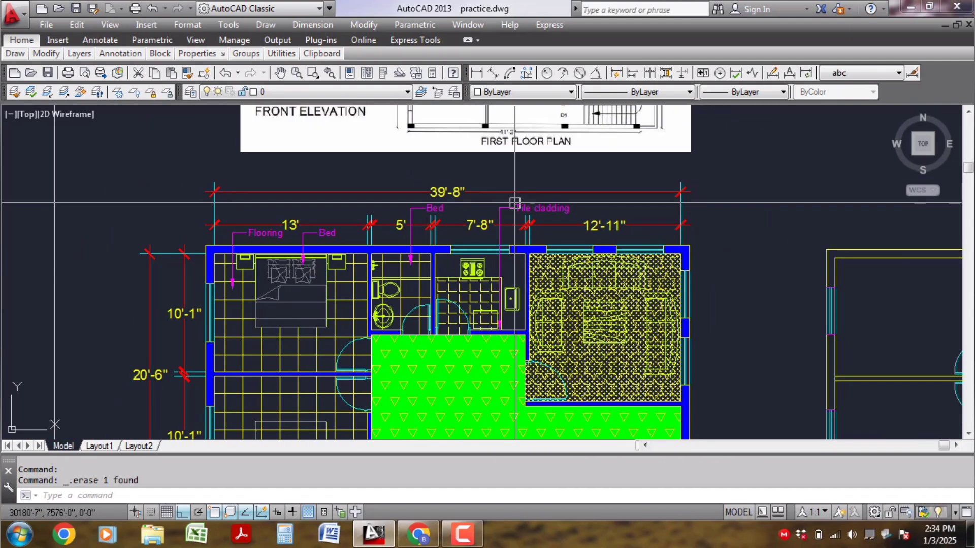
pyautogui.scroll(-2, 278, 348)
pyautogui.moveTo(278, 350)
pyautogui.mouseDown(button='middle')
pyautogui.moveTo(293, 323)
pyautogui.moveTo(287, 264)
pyautogui.mouseUp(button='middle')
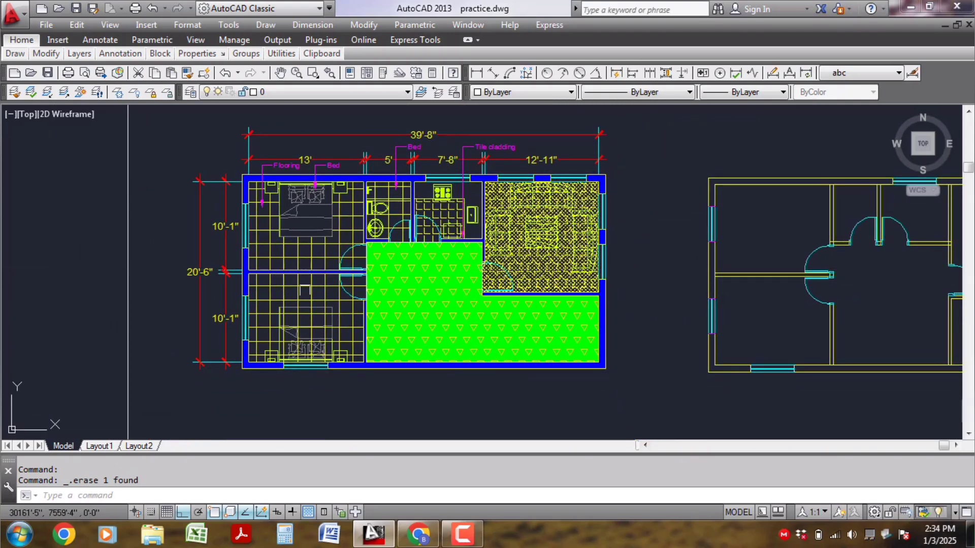
# - Copy the "Flooring" label into the first bedroom, placing the copy in the open floor area just below the bed
pyautogui.scroll(2, 365, 246)
pyautogui.moveTo(458, 238); pyautogui.dragTo(465, 321, button='middle')
pyautogui.scroll(3, 254, 230)
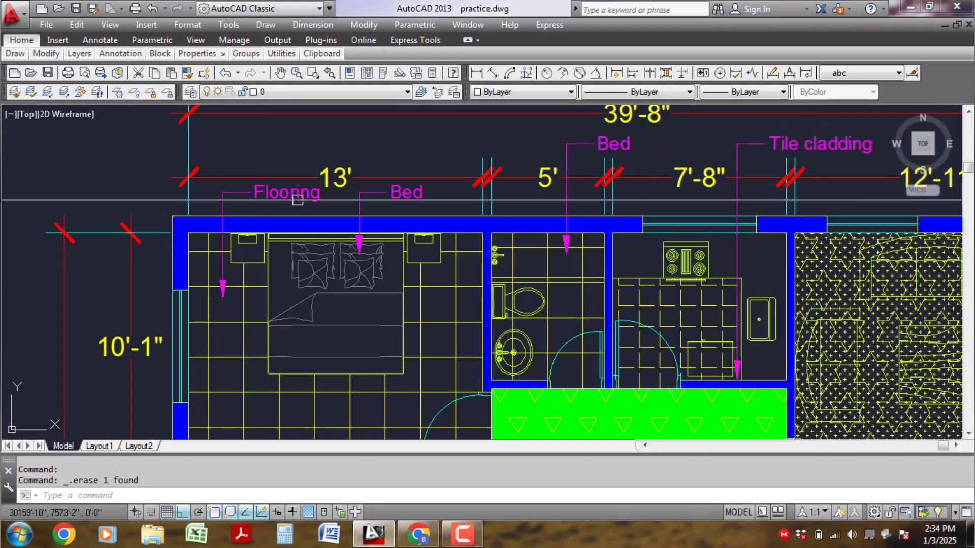
pyautogui.click(256, 196)
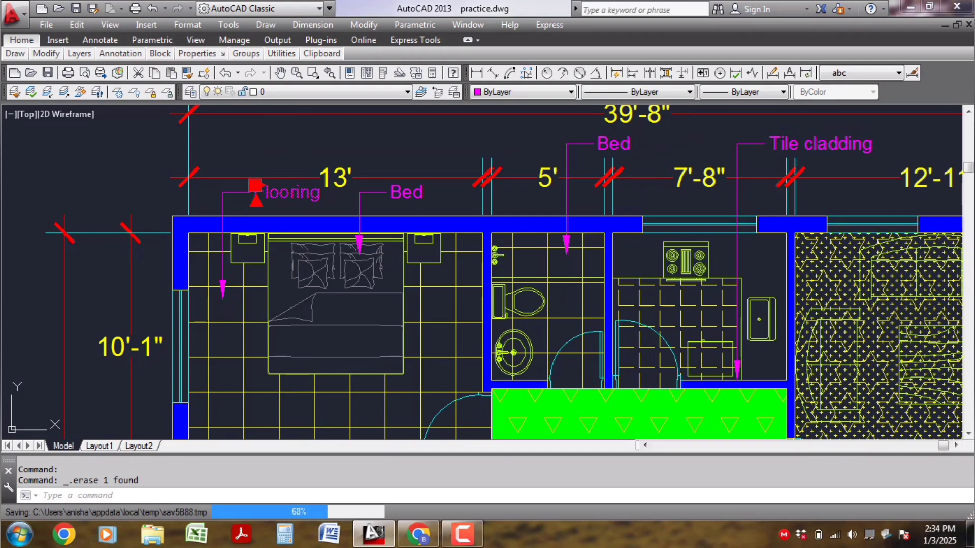
pyautogui.scroll(-1, 355, 279)
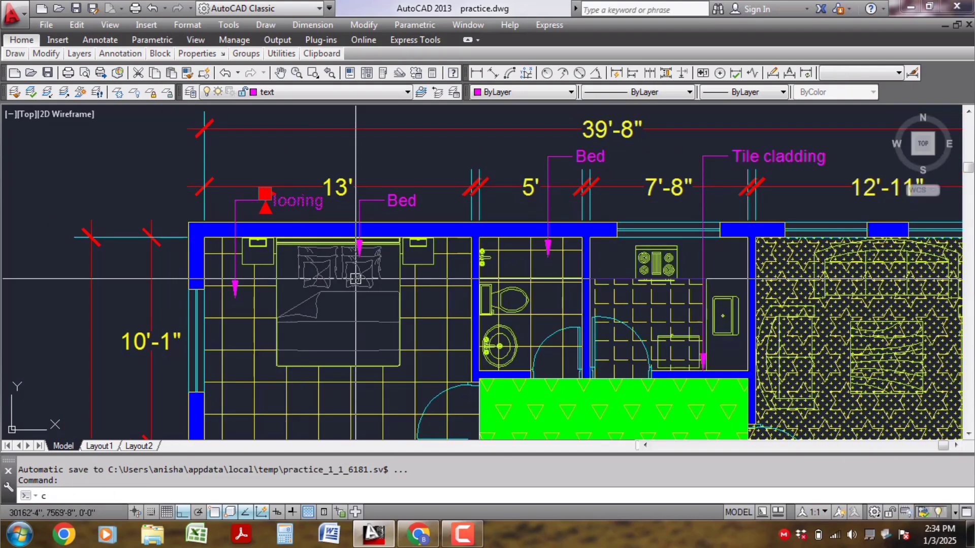
pyautogui.press('Return')
pyautogui.click(266, 209)
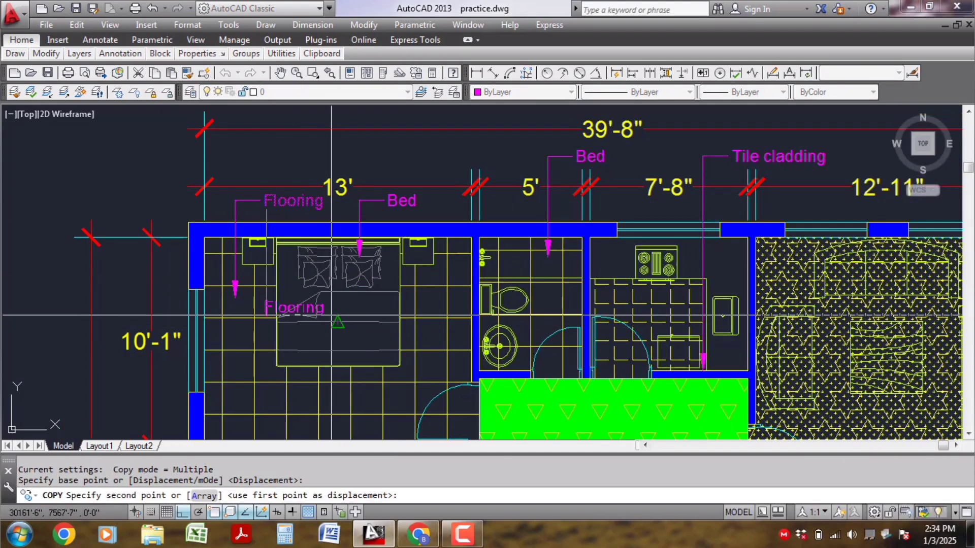
pyautogui.press('F8')
pyautogui.moveTo(349, 372); pyautogui.dragTo(351, 255, button='middle')
pyautogui.scroll(-1, 390, 290)
pyautogui.scroll(4, 336, 286)
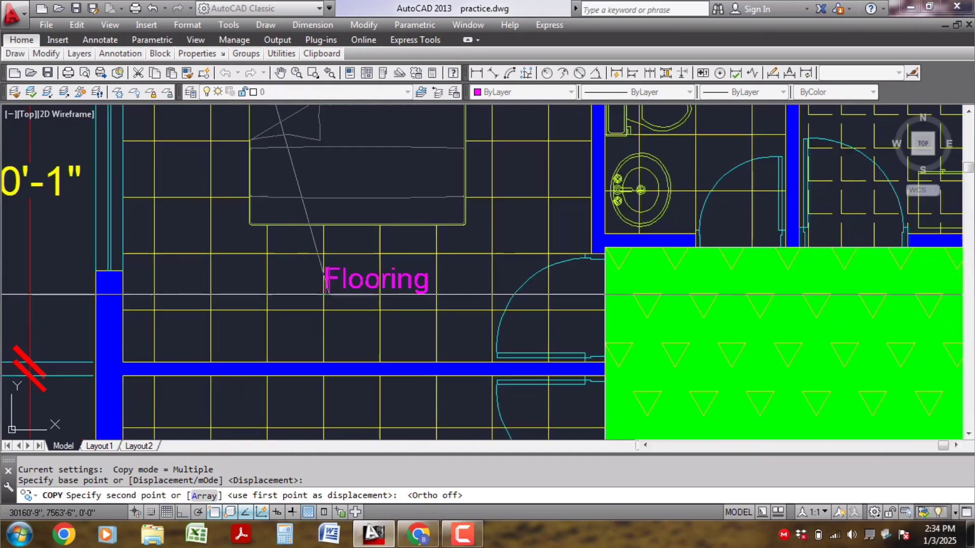
pyautogui.click(308, 294)
pyautogui.press('Escape')
# - Change the copied label's text below the bed to "BEDROOM-1"
pyautogui.scroll(-2, 347, 293)
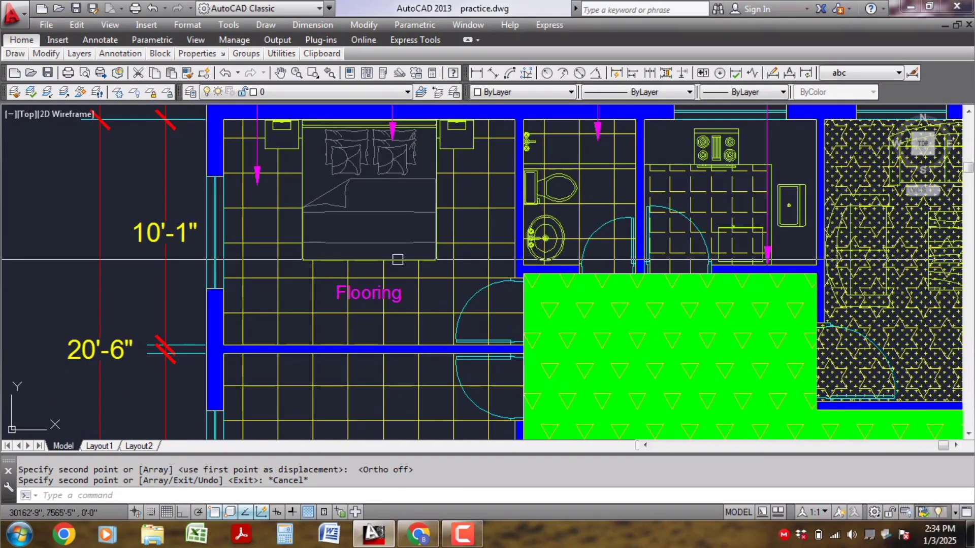
pyautogui.scroll(1, 361, 297)
pyautogui.doubleClick(362, 296)
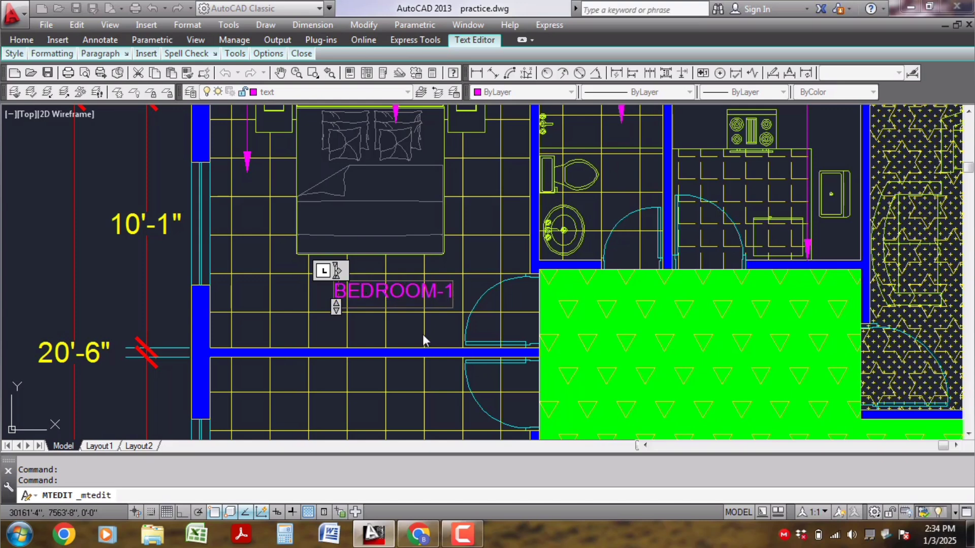
pyautogui.hotkey('ctrl', 'a')
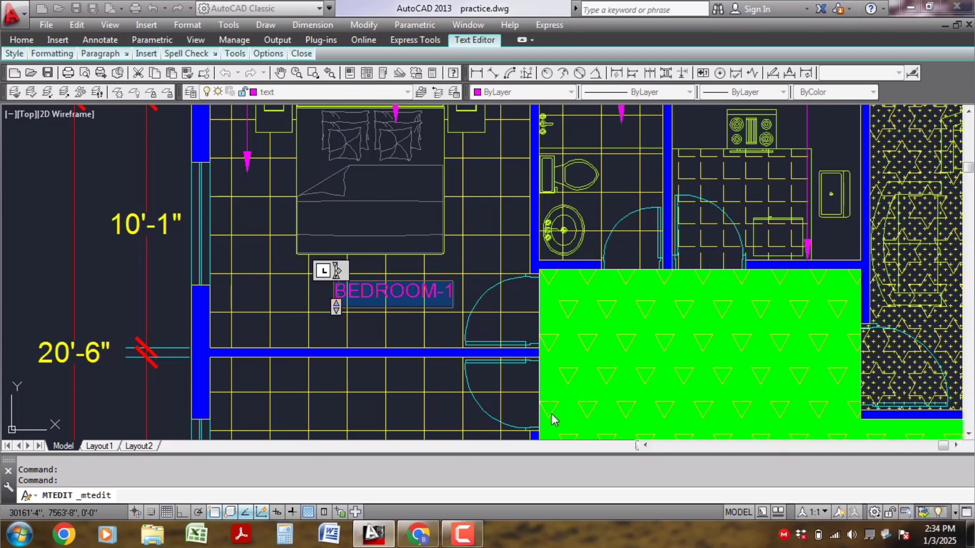
pyautogui.click(341, 330)
pyautogui.scroll(-2, 355, 328)
pyautogui.scroll(1, 384, 326)
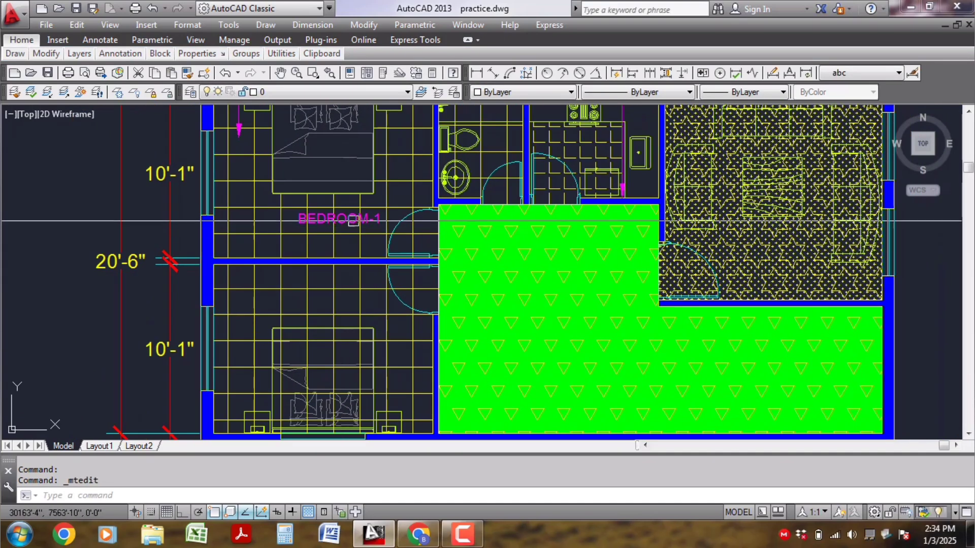
# - Copy the "BEDROOM-1" label into the lower bedroom, just above its bed
pyautogui.scroll(-1, 415, 298)
pyautogui.write('co')
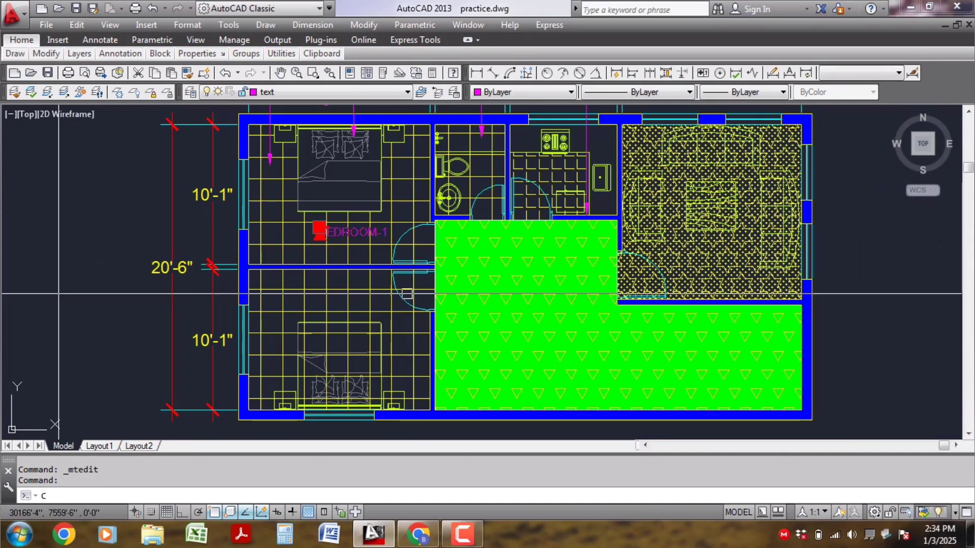
pyautogui.press('Return')
pyautogui.click(321, 235)
pyautogui.scroll(2, 349, 302)
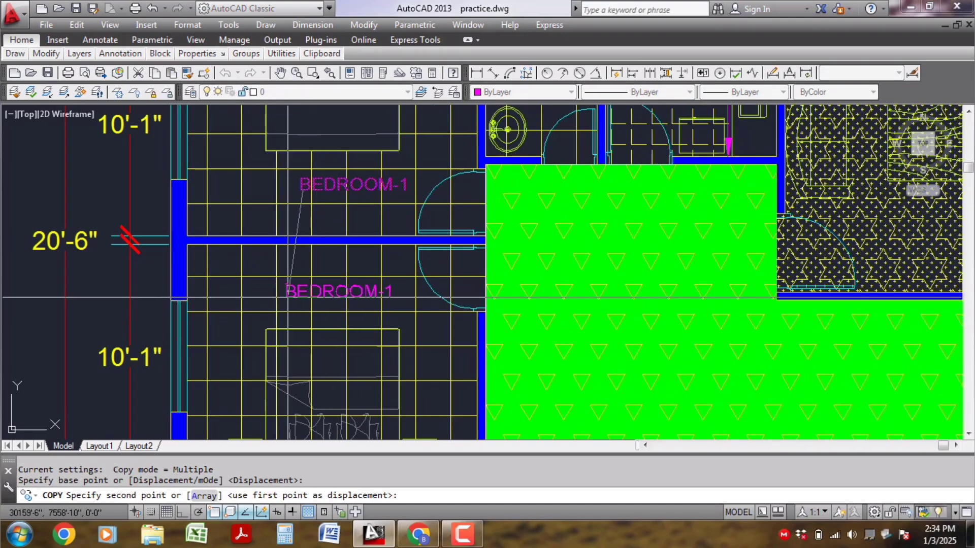
pyautogui.click(288, 298)
pyautogui.press('Escape')
pyautogui.moveTo(350, 182); pyautogui.dragTo(361, 208, button='middle')
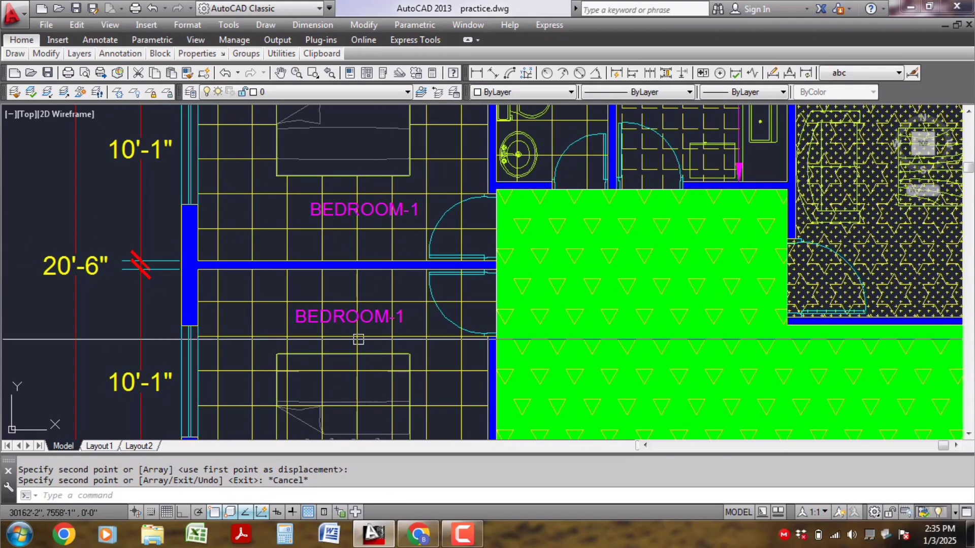
# - Erase the upper bedroom's "BEDROOM-1" label and replace it with a copy of the lower one placed straight above it
pyautogui.click(355, 210)
pyautogui.press('Delete')
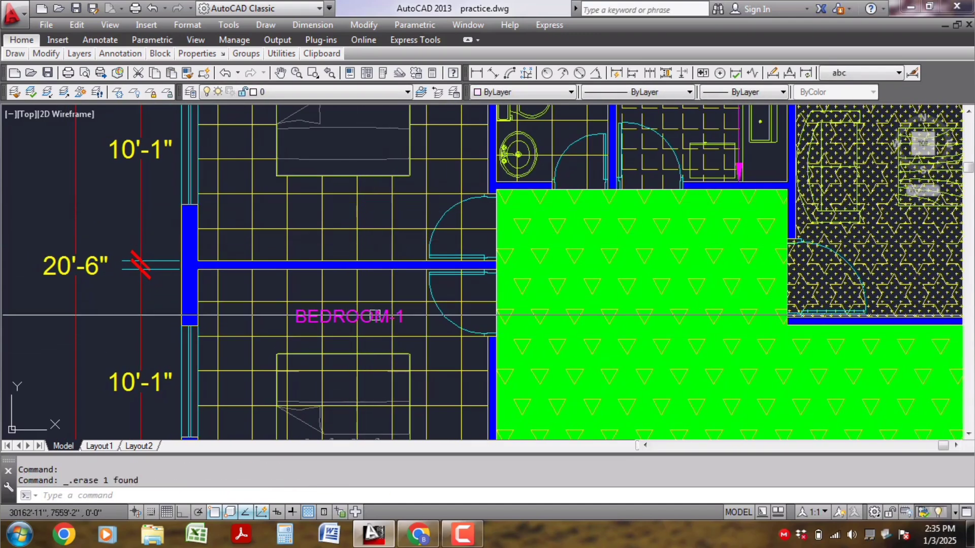
pyautogui.click(350, 315)
pyautogui.scroll(-1, 441, 356)
pyautogui.write('co')
pyautogui.press('Return')
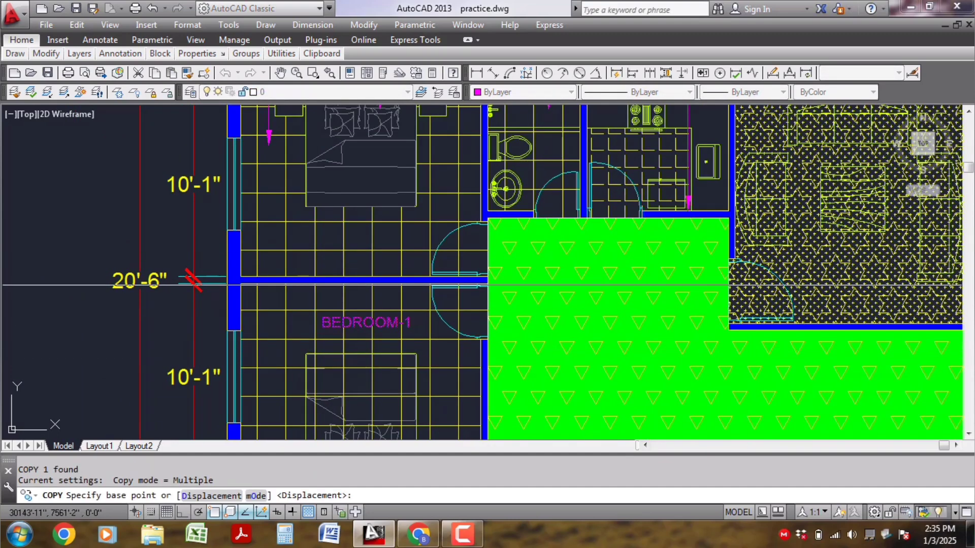
pyautogui.click(36, 285)
pyautogui.press('F8')
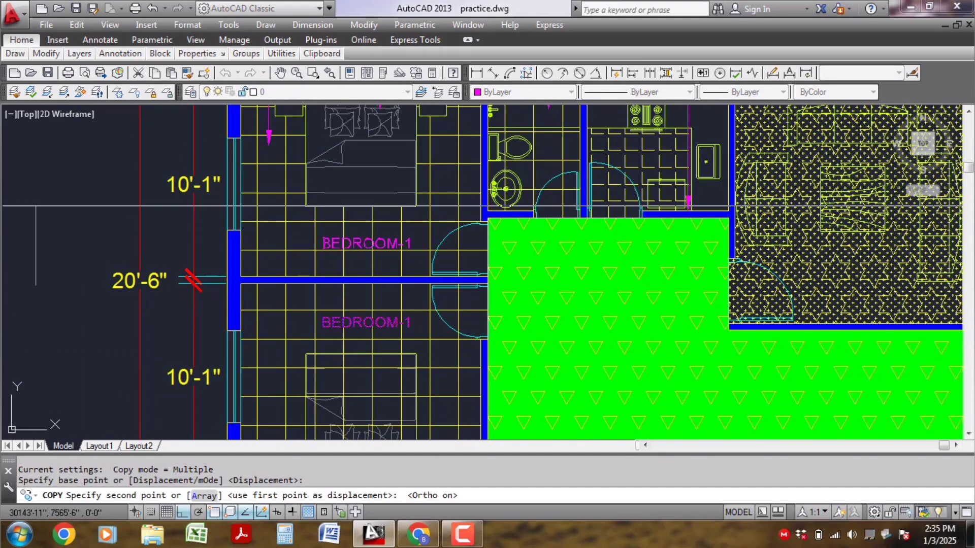
pyautogui.click(46, 199)
pyautogui.press('Escape')
# - Change the lower bedroom's label to "BEDROOM-2"
pyautogui.scroll(2, 352, 351)
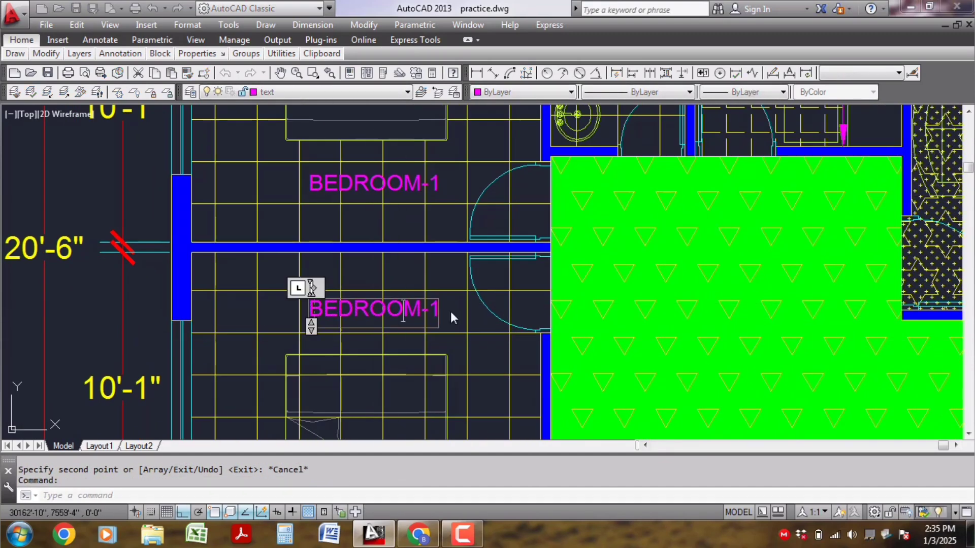
pyautogui.doubleClick(432, 311)
pyautogui.write('2')
pyautogui.click(489, 339)
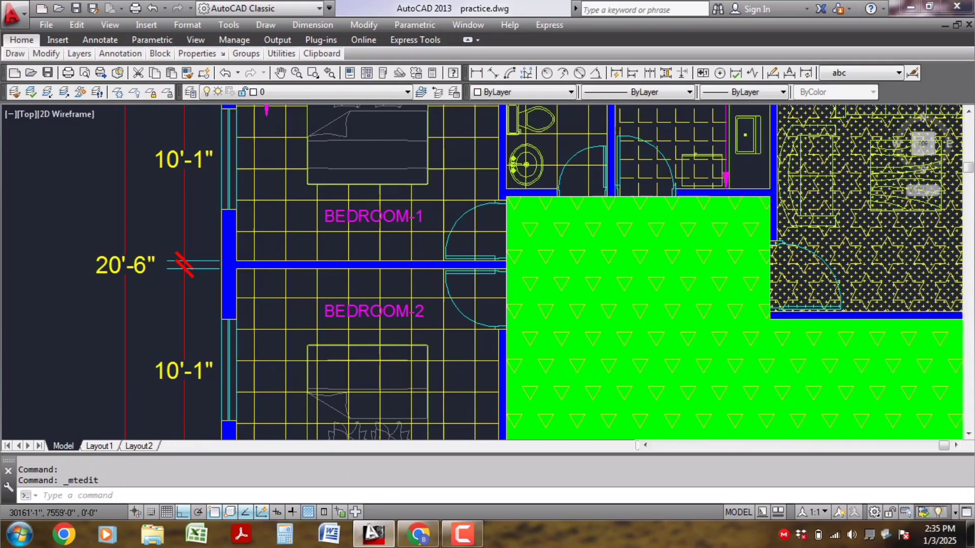
pyautogui.scroll(-3, 356, 335)
pyautogui.scroll(1, 313, 221)
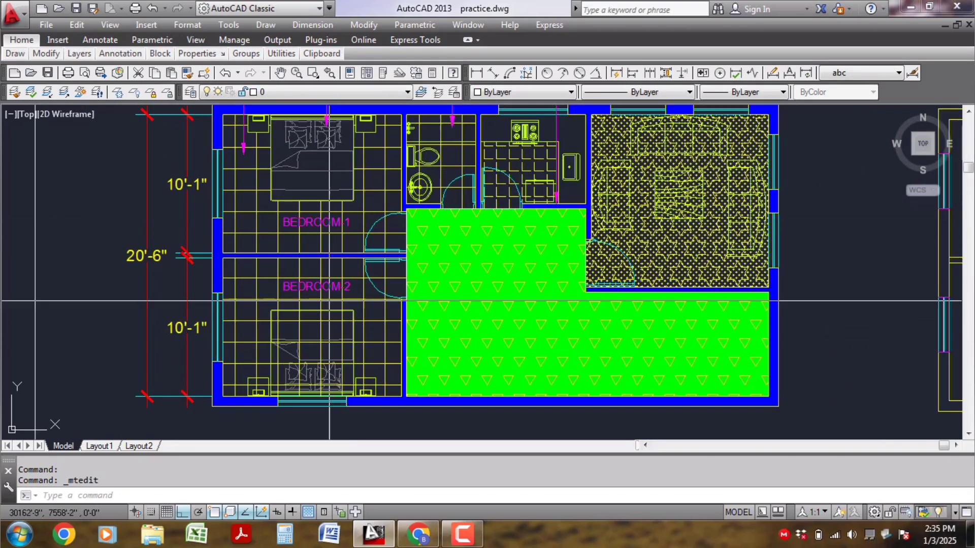
pyautogui.moveTo(350, 296); pyautogui.dragTo(337, 309, button='middle')
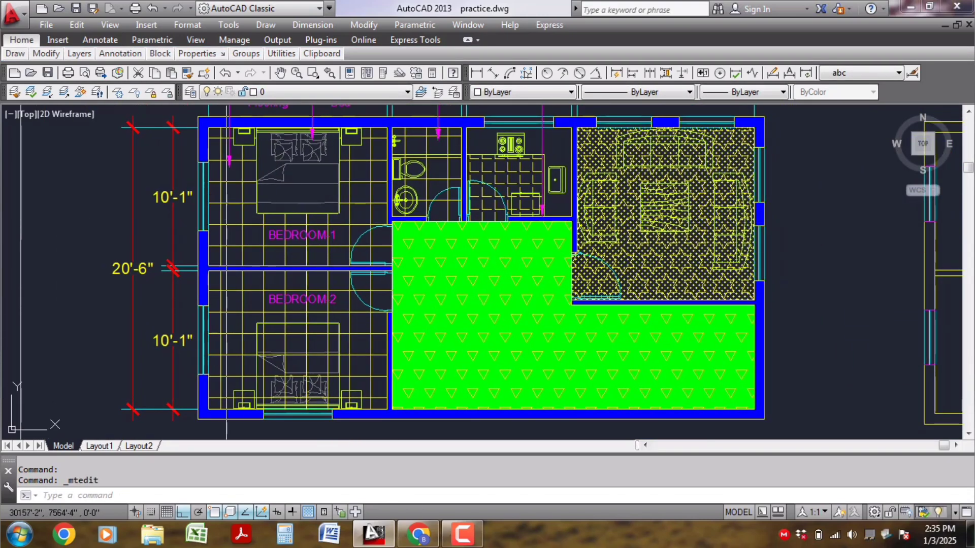
pyautogui.scroll(1, 258, 242)
pyautogui.click(278, 234)
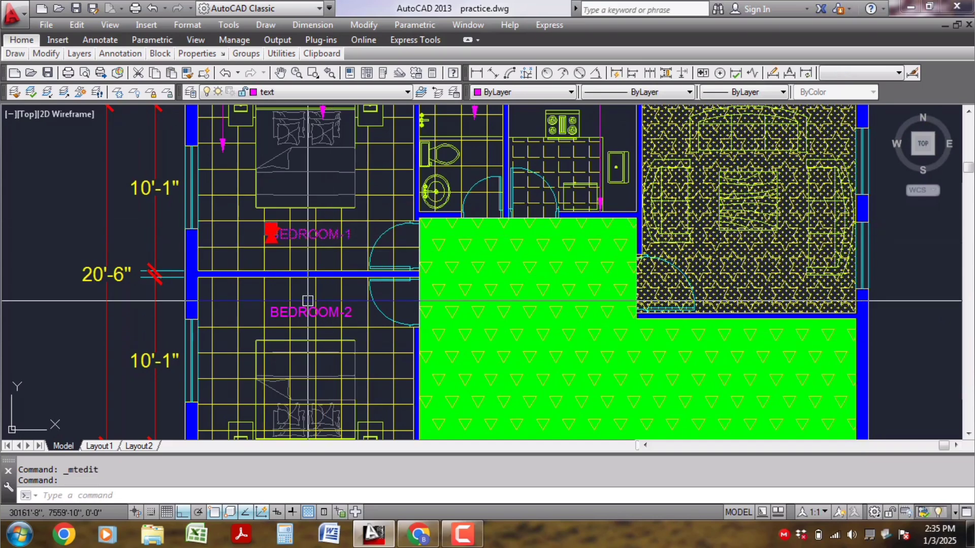
pyautogui.press('Escape')
# - Copy the "BEDROOM-1" label freely into the upper part of the bathroom, above the toilet bowl
pyautogui.moveTo(479, 225); pyautogui.dragTo(453, 319, button='middle')
pyautogui.scroll(1, 453, 318)
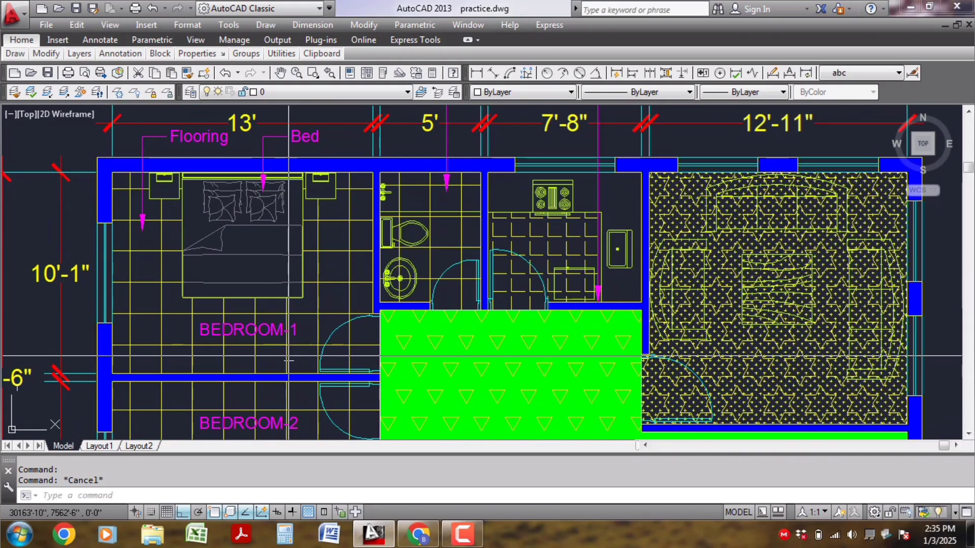
pyautogui.click(282, 332)
pyautogui.write('co')
pyautogui.press('Return')
pyautogui.click(223, 335)
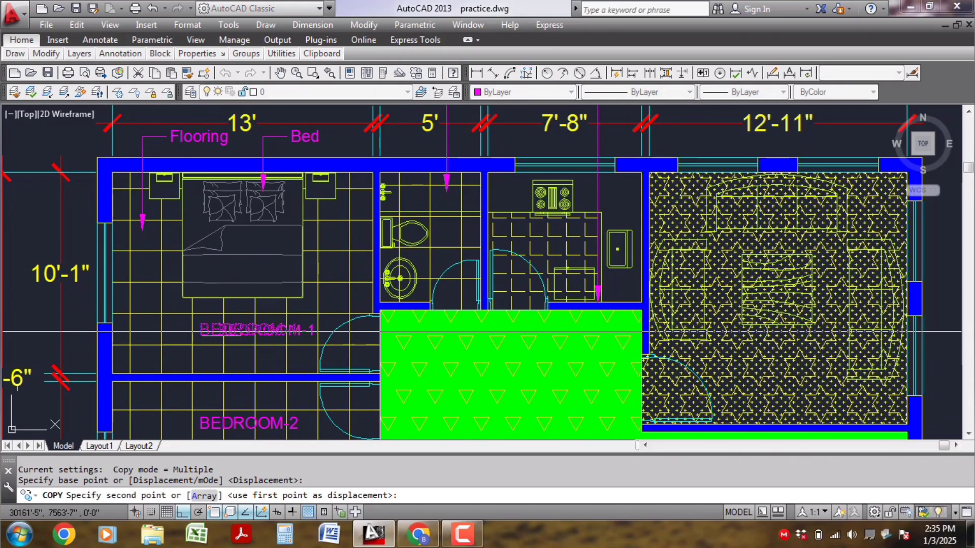
pyautogui.scroll(1, 460, 200)
pyautogui.press('F8')
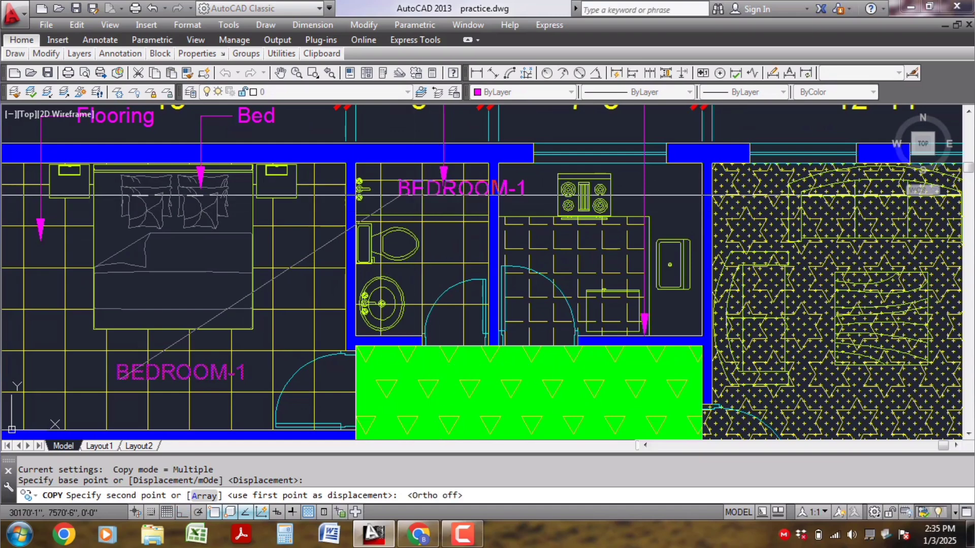
pyautogui.scroll(2, 401, 194)
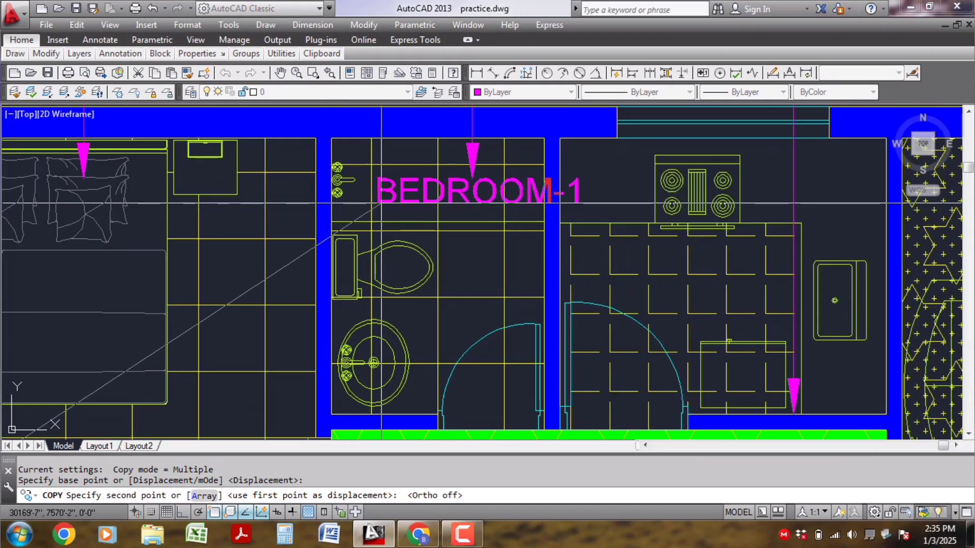
pyautogui.click(382, 203)
pyautogui.press('Escape')
# - Change the bathroom label's text to "TOILET"
pyautogui.doubleClick(396, 193)
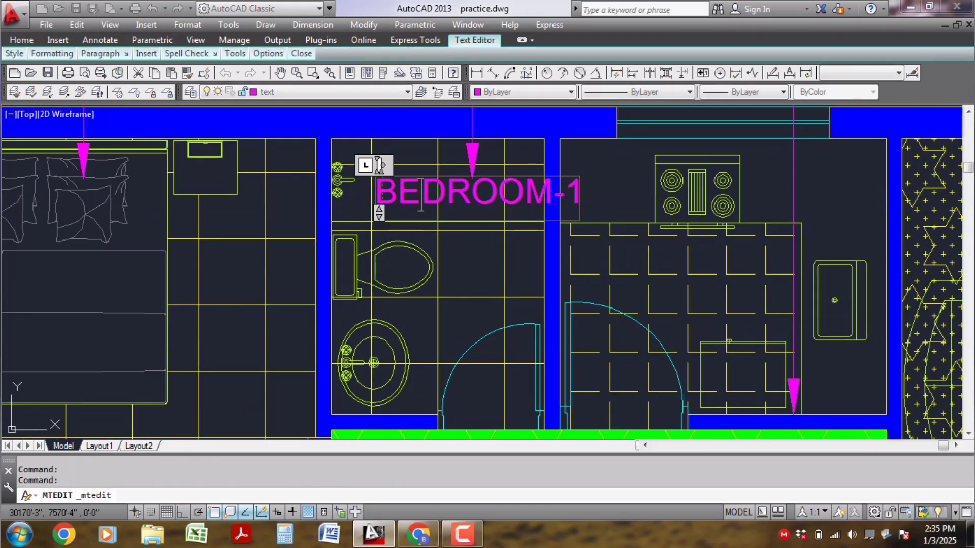
pyautogui.write('TOI')
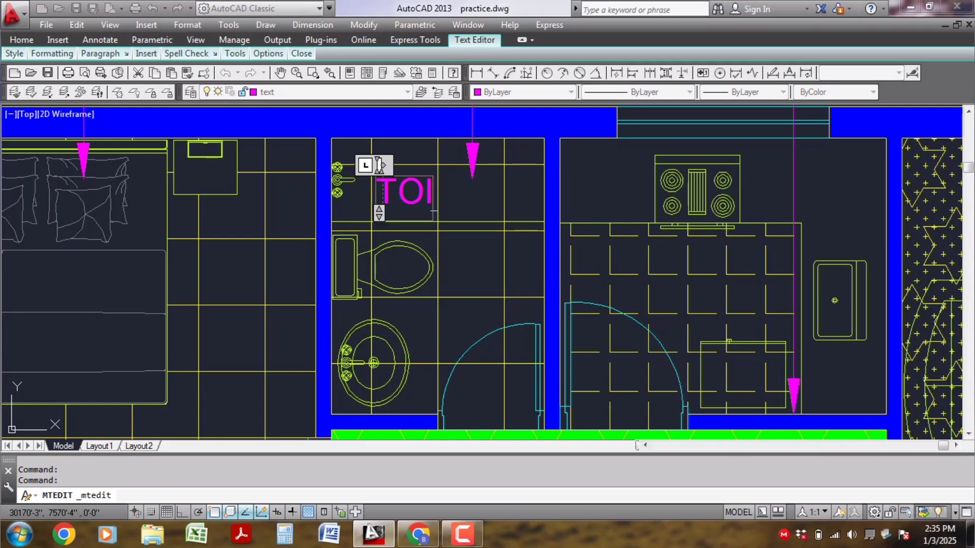
pyautogui.click(587, 277)
# - Stretch the bathroom leader's arrowhead straight up about 5" so it clears the "TOILET" label
pyautogui.scroll(-2, 464, 309)
pyautogui.moveTo(464, 308); pyautogui.dragTo(405, 289, button='middle')
pyautogui.scroll(2, 414, 192)
pyautogui.click(414, 199)
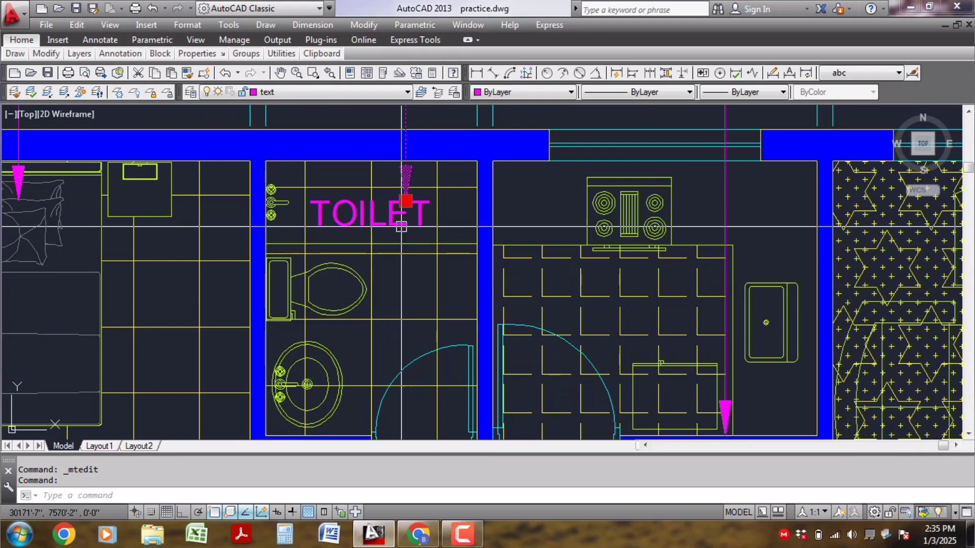
pyautogui.click(407, 201)
pyautogui.scroll(1, 406, 183)
pyautogui.press('F8')
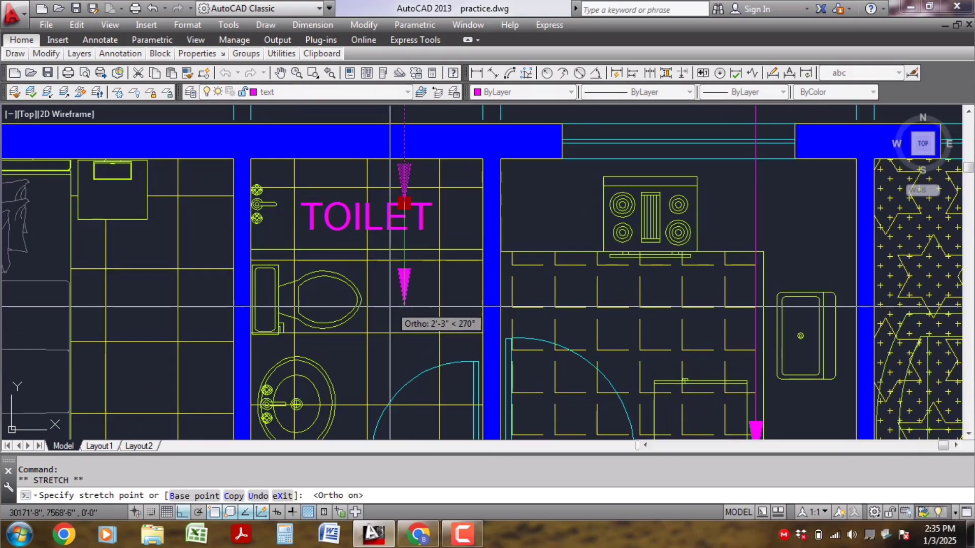
pyautogui.scroll(3, 441, 201)
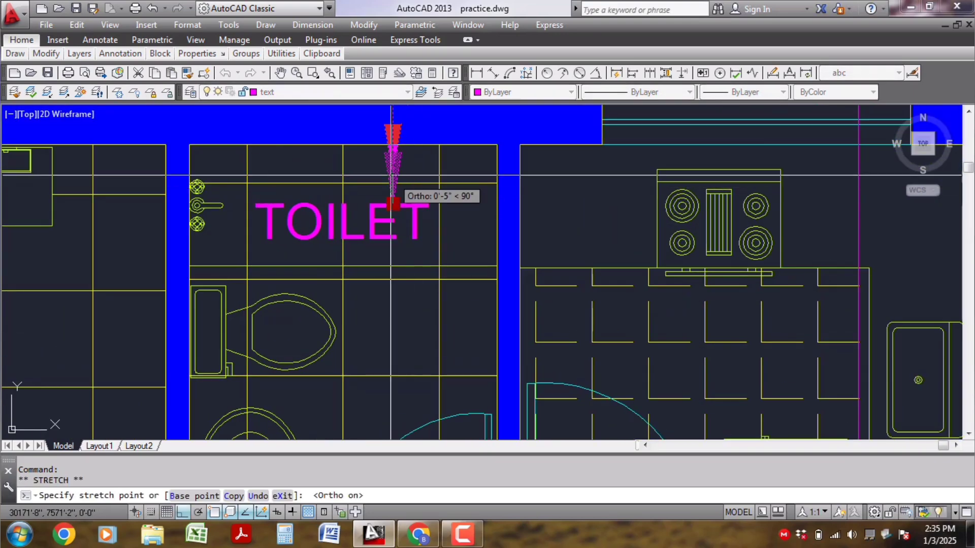
pyautogui.click(393, 174)
pyautogui.press('Escape')
pyautogui.scroll(-4, 455, 233)
pyautogui.moveTo(438, 264); pyautogui.dragTo(399, 266, button='middle')
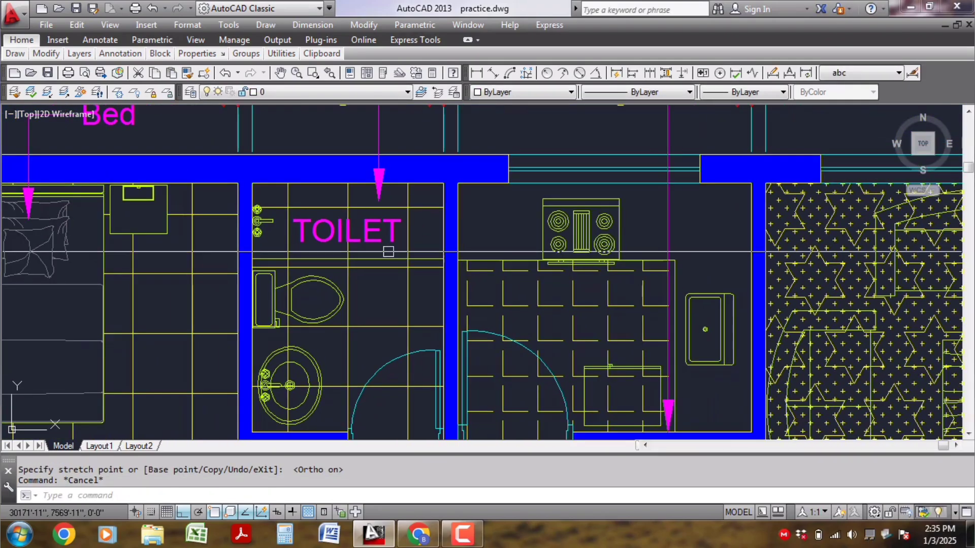
# - Copy the "TOILET" label into the kitchen, onto the tiled floor below the stove
pyautogui.scroll(-2, 399, 266)
pyautogui.scroll(-4, 513, 301)
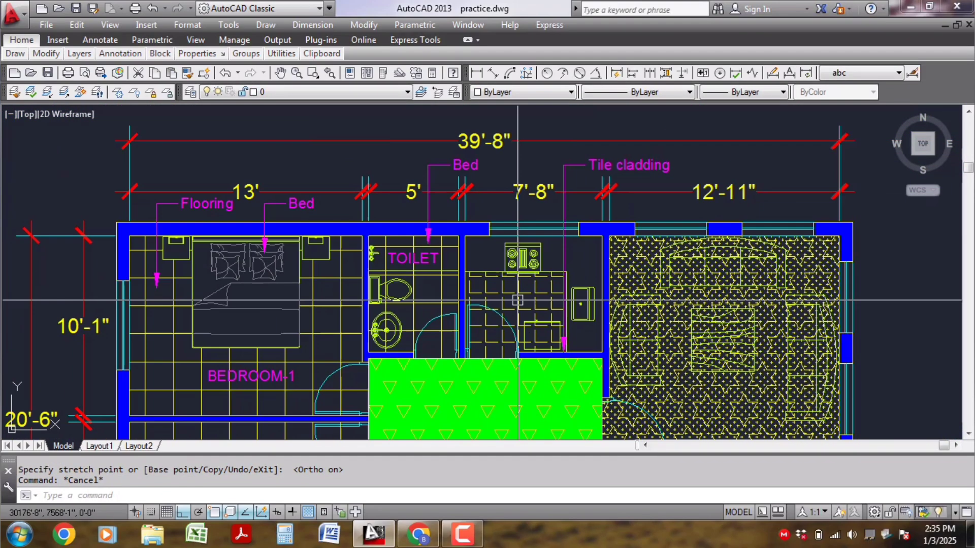
pyautogui.scroll(3, 392, 261)
pyautogui.click(394, 258)
pyautogui.scroll(4, 426, 301)
pyautogui.write('co')
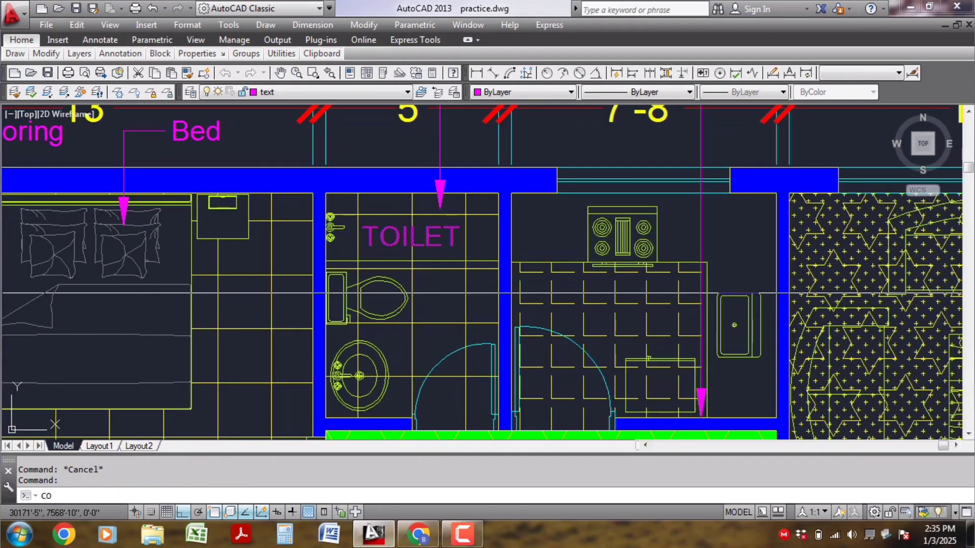
pyautogui.press('Return')
pyautogui.click(421, 240)
pyautogui.press('F8')
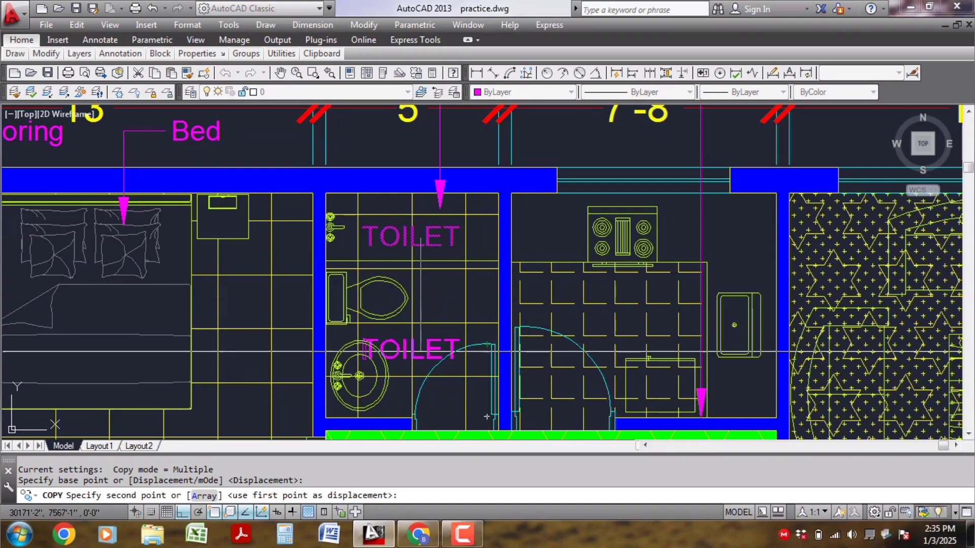
pyautogui.scroll(2, 607, 335)
pyautogui.click(652, 326)
pyautogui.press('Escape')
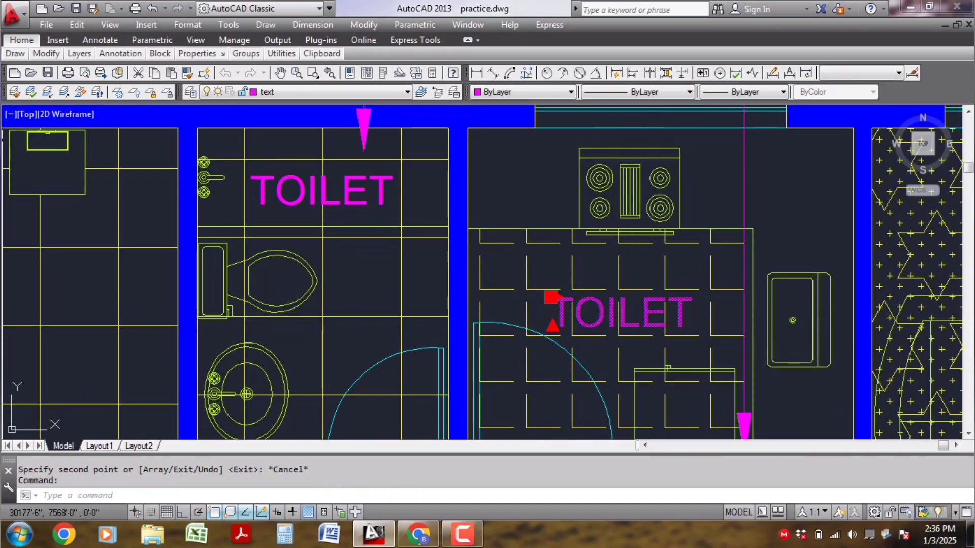
# - Change the kitchen floor label's text to "KITCHEN"
pyautogui.doubleClick(553, 300)
pyautogui.write('KITCHEN')
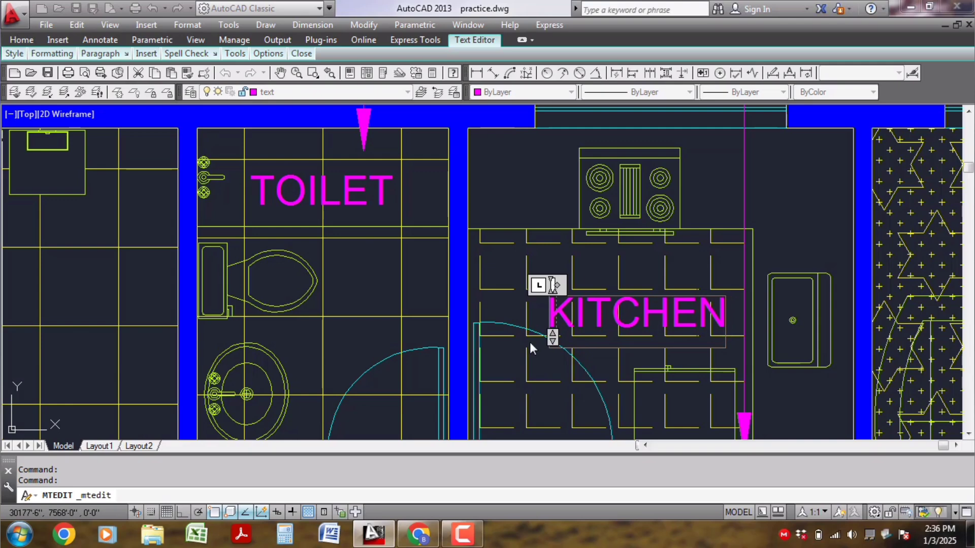
pyautogui.click(532, 349)
pyautogui.scroll(-5, 599, 355)
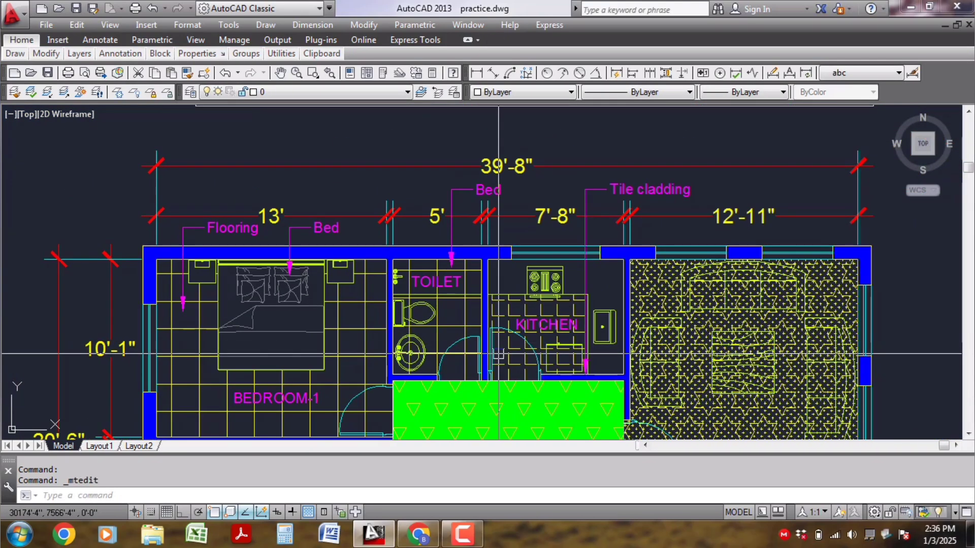
pyautogui.moveTo(598, 356); pyautogui.dragTo(583, 260, button='middle')
pyautogui.scroll(-1, 488, 287)
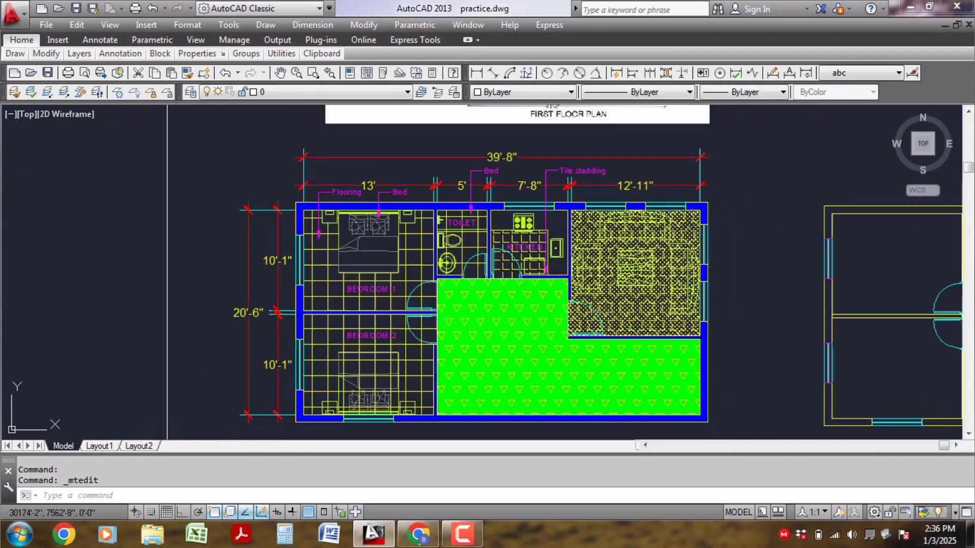
pyautogui.moveTo(485, 355); pyautogui.dragTo(483, 337, button='middle')
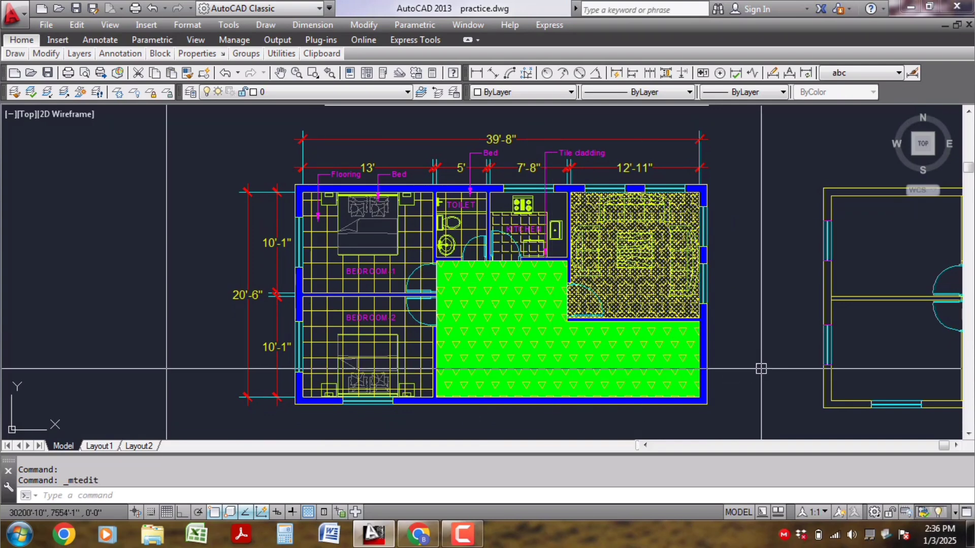
pyautogui.scroll(1, 761, 368)
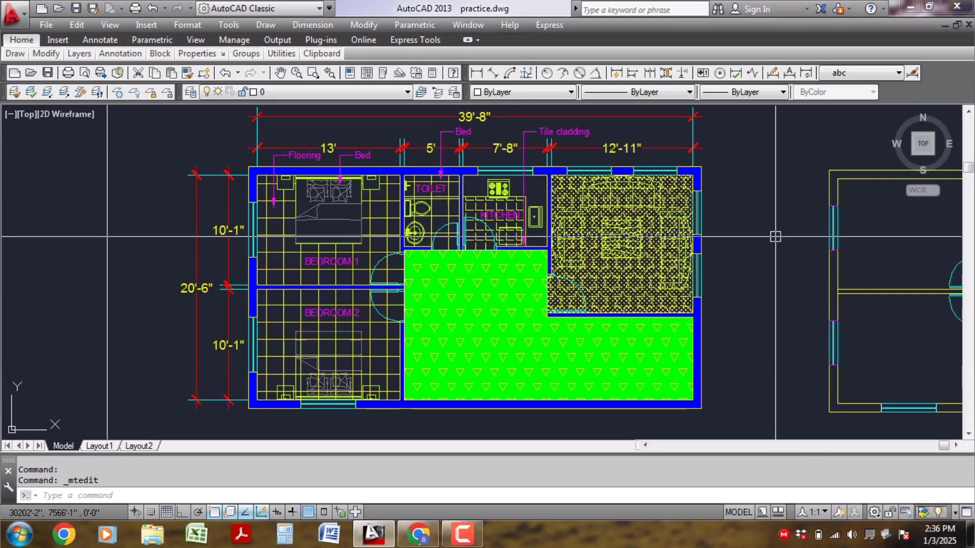
pyautogui.moveTo(796, 315); pyautogui.dragTo(809, 323, button='middle')
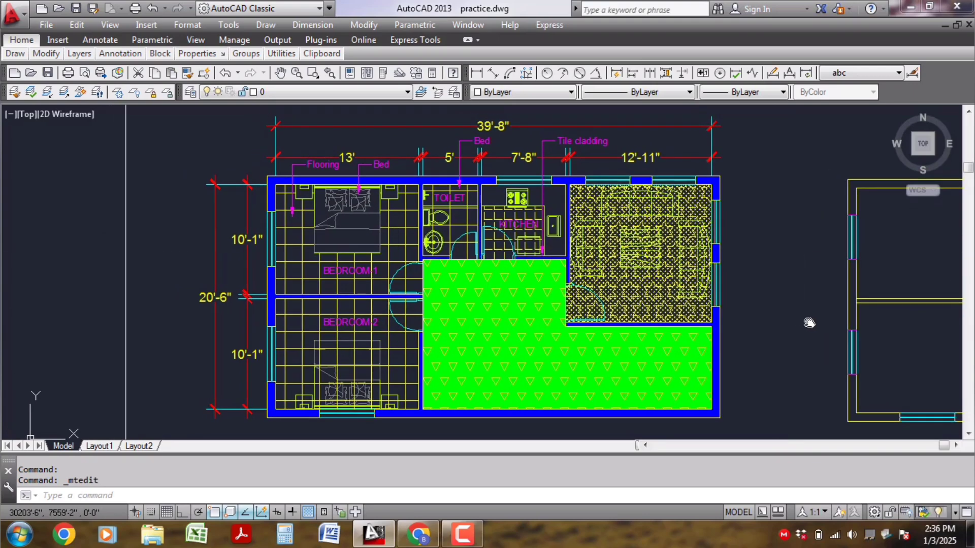